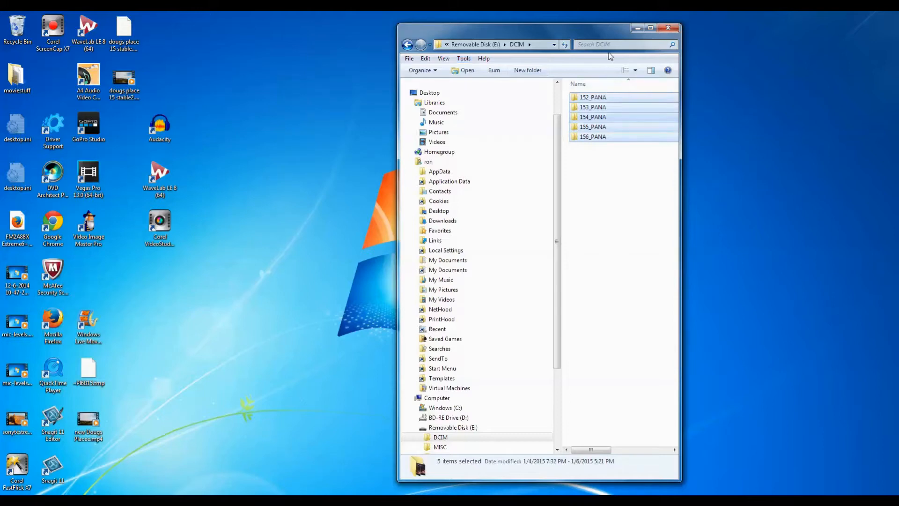
Step: Launch Vegas Pro 13.0 and create a new 1920x1080 project at 30.000 fps with progressive scan
{"action": "left_click", "coordinate": [637, 29]}
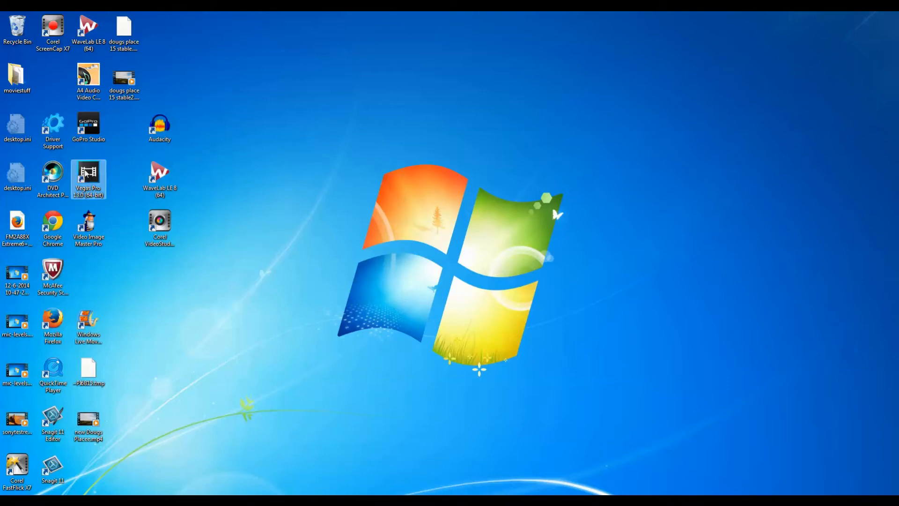
{"action": "double_click", "coordinate": [86, 173]}
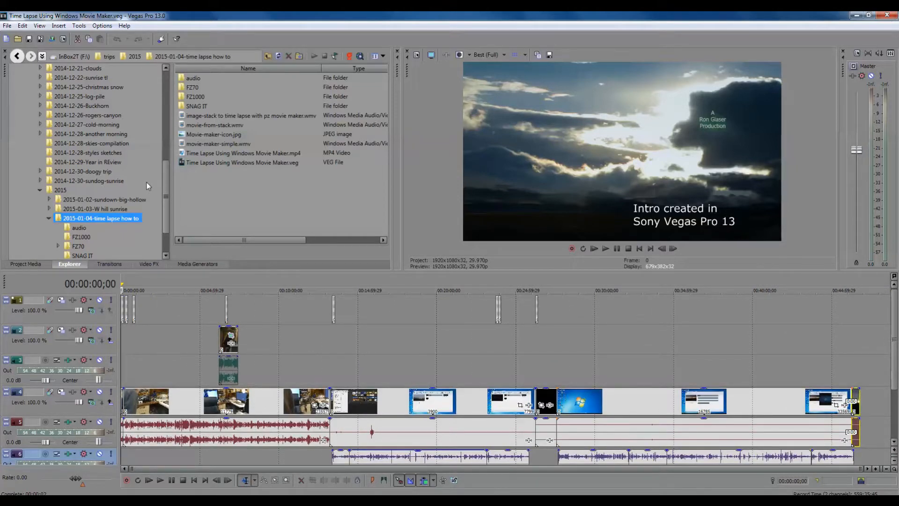
{"action": "left_click", "coordinate": [29, 40]}
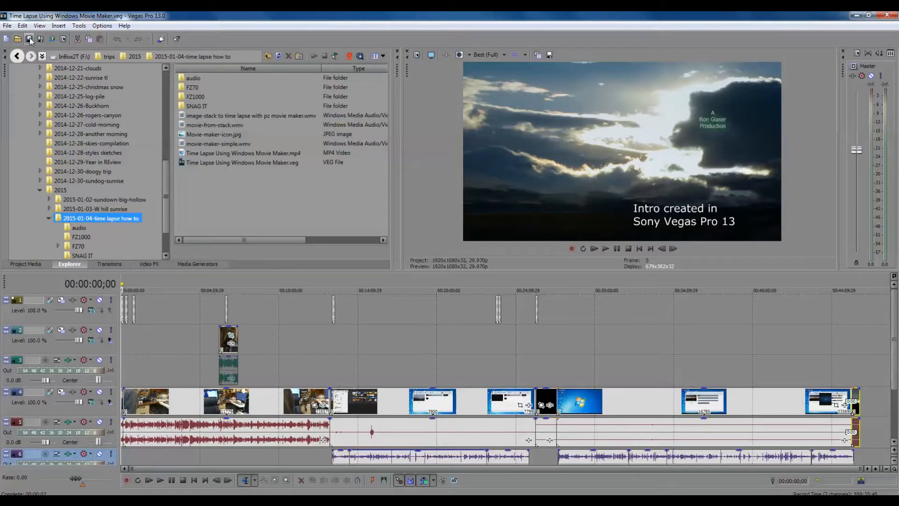
{"action": "left_click", "coordinate": [8, 26]}
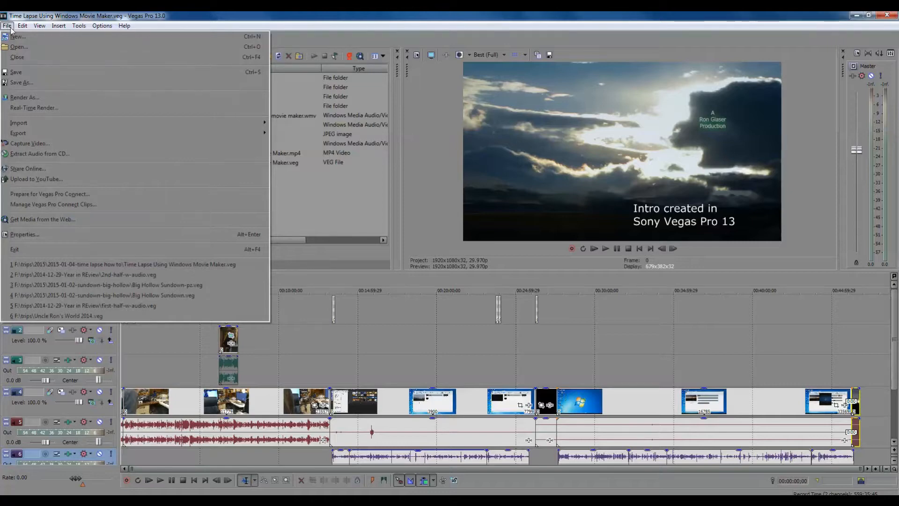
{"action": "left_click", "coordinate": [16, 37]}
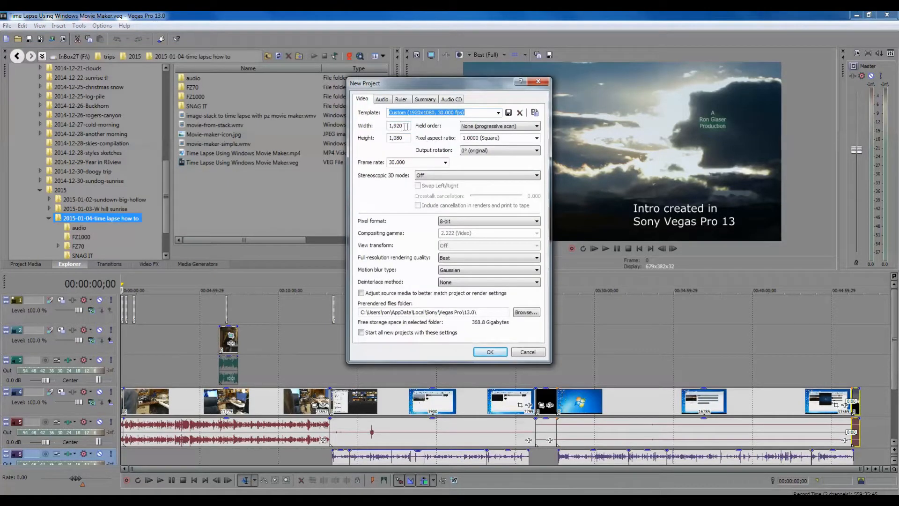
{"action": "left_click", "coordinate": [488, 352]}
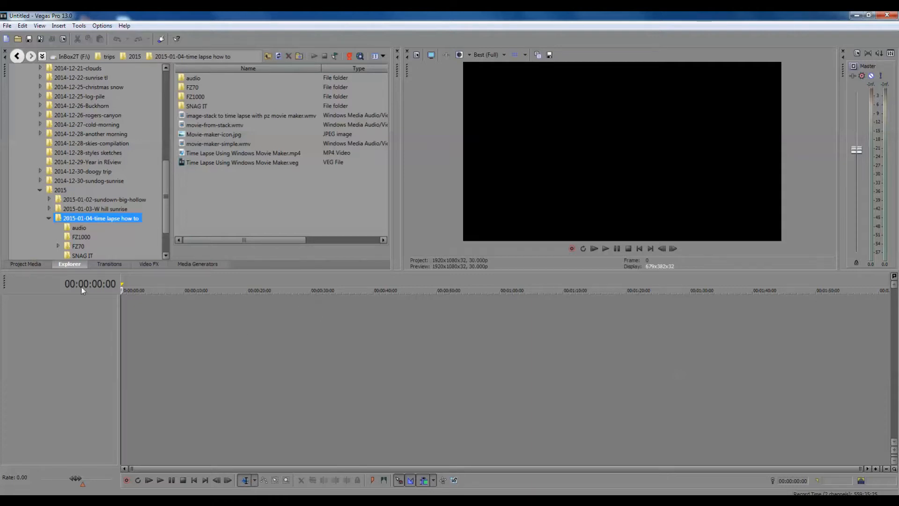
Step: Start opening media and browse to the 152_PANA folder inside 2015-01-06-sunset-river, FZ1000
{"action": "left_click", "coordinate": [7, 26]}
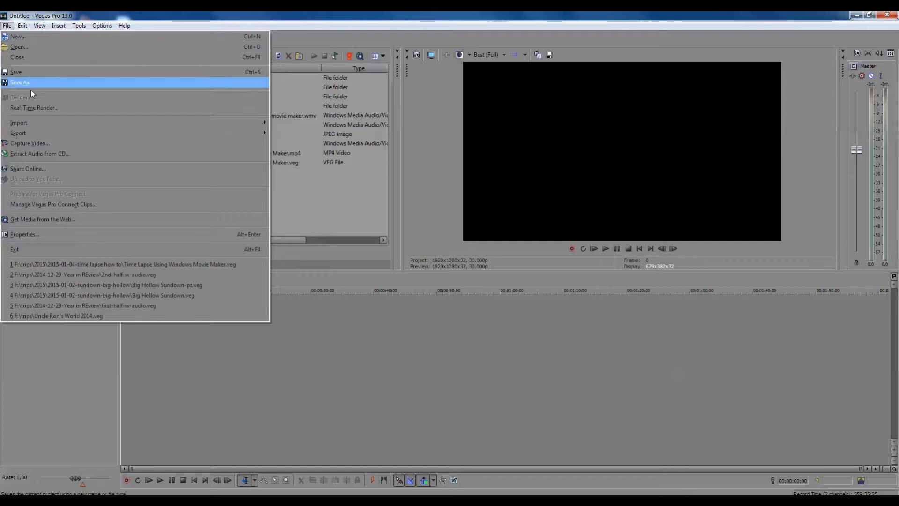
{"action": "mouse_move", "coordinate": [26, 123]}
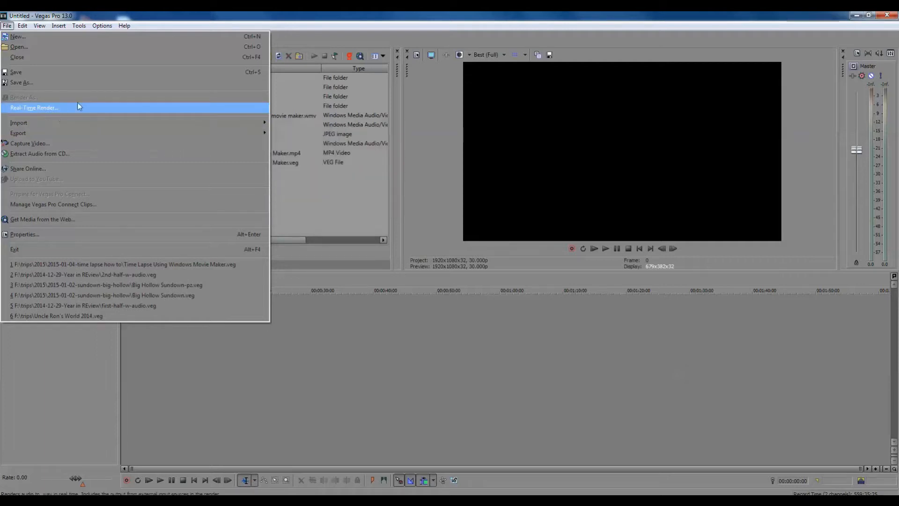
{"action": "key", "text": "Left"}
{"action": "key", "text": "Left"}
{"action": "key", "text": "Right"}
{"action": "key", "text": "Right"}
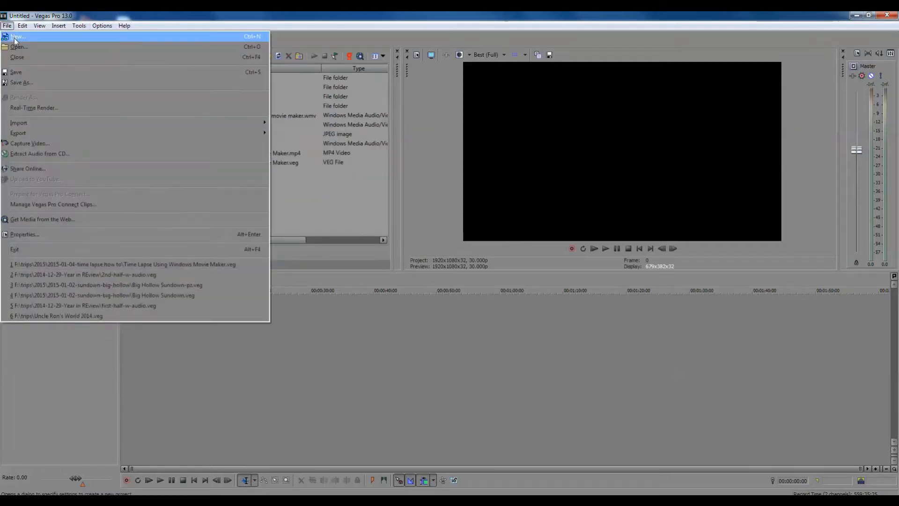
{"action": "left_click", "coordinate": [17, 48]}
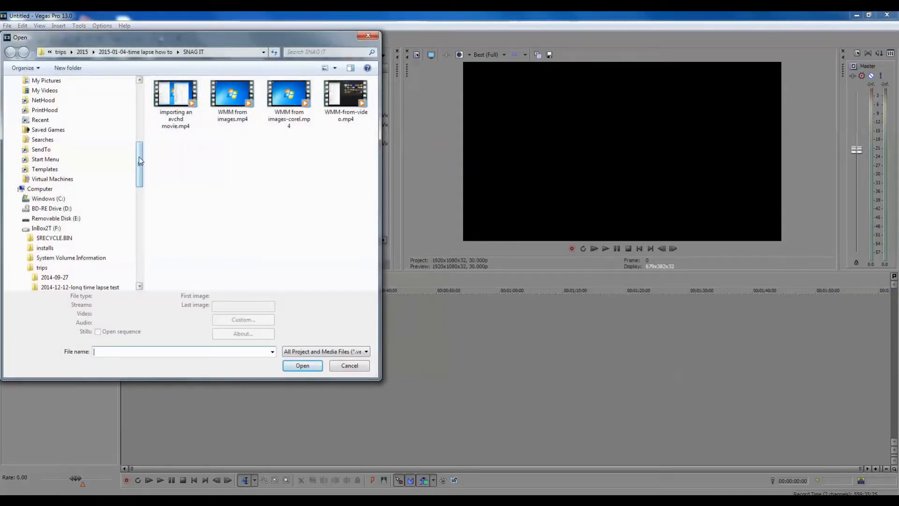
{"action": "left_click_drag", "start_coordinate": [139, 160], "coordinate": [142, 241]}
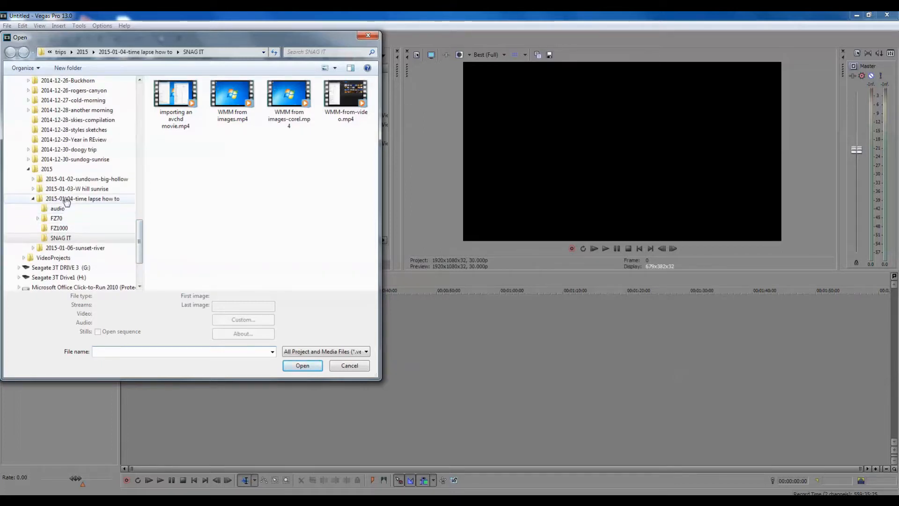
{"action": "left_click", "coordinate": [33, 248]}
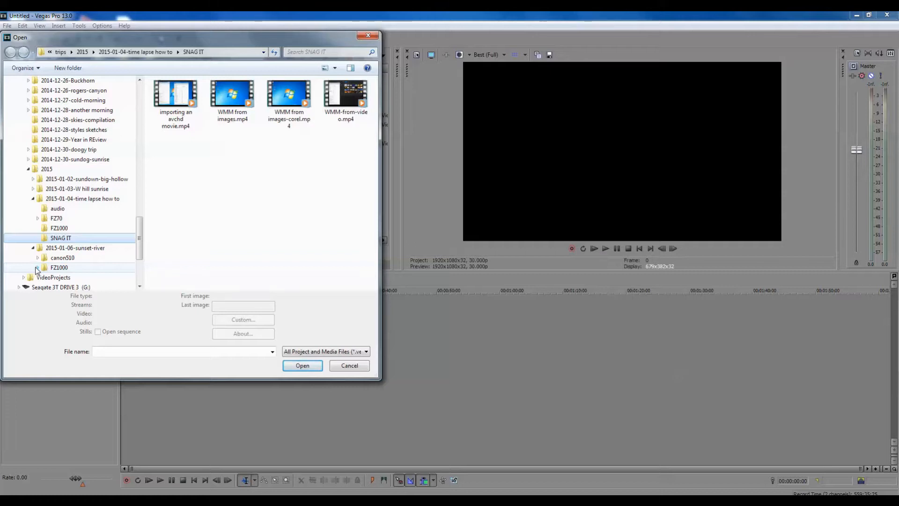
{"action": "left_click", "coordinate": [38, 267]}
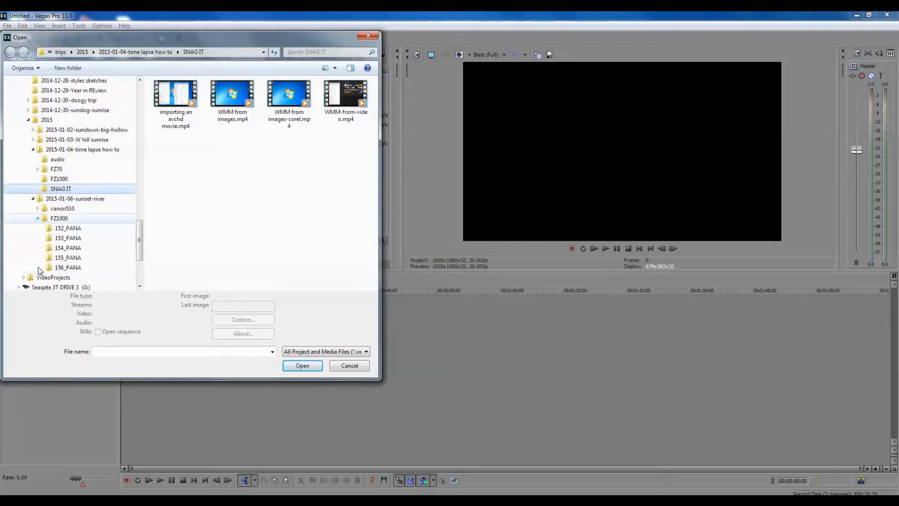
{"action": "left_click", "coordinate": [79, 230]}
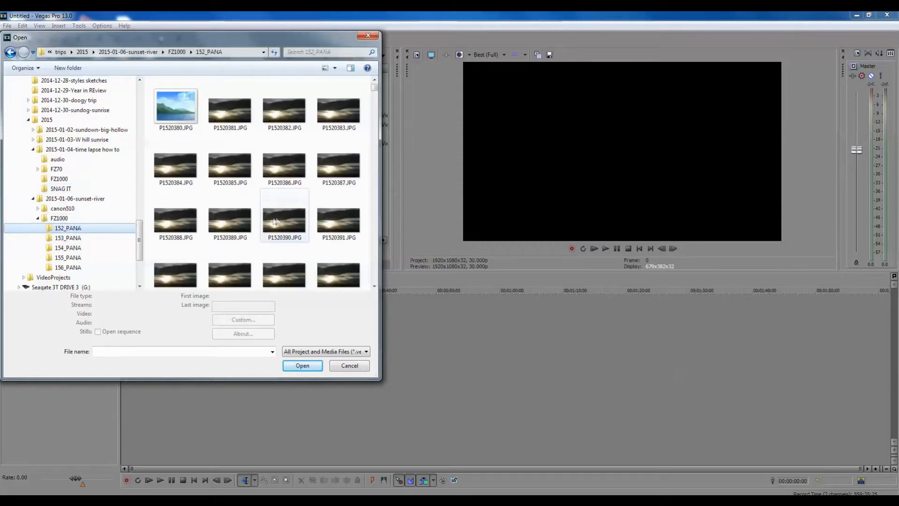
Step: Open the stills as an image sequence starting from P1520381.JPG and ending at image 1520999
{"action": "left_click", "coordinate": [230, 106]}
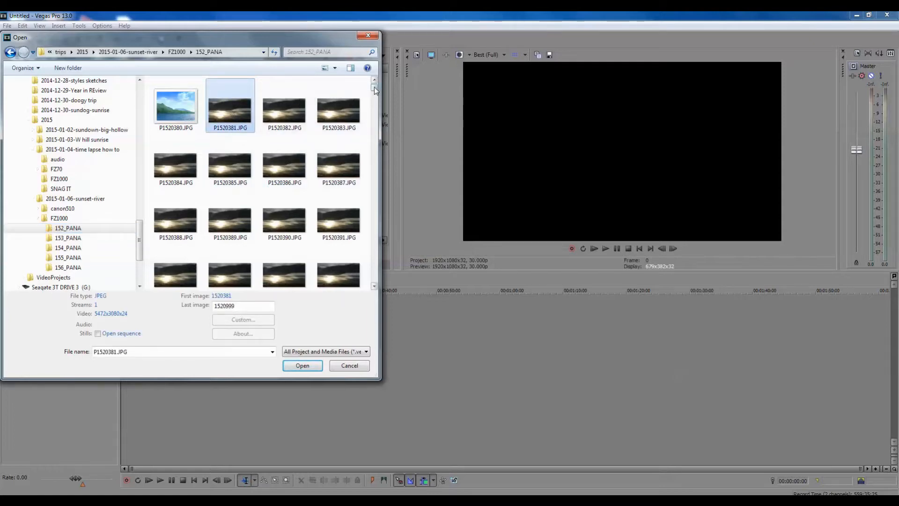
{"action": "left_click_drag", "start_coordinate": [375, 93], "coordinate": [379, 296]}
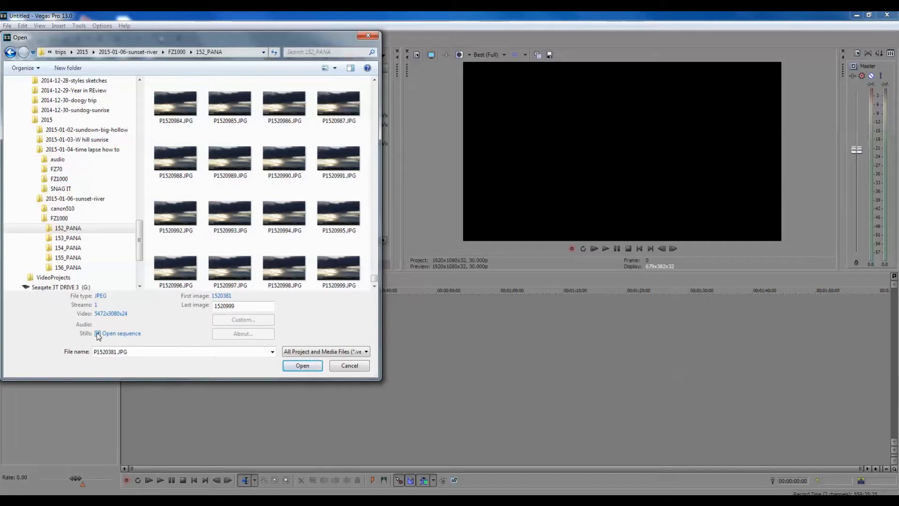
{"action": "left_click", "coordinate": [305, 368]}
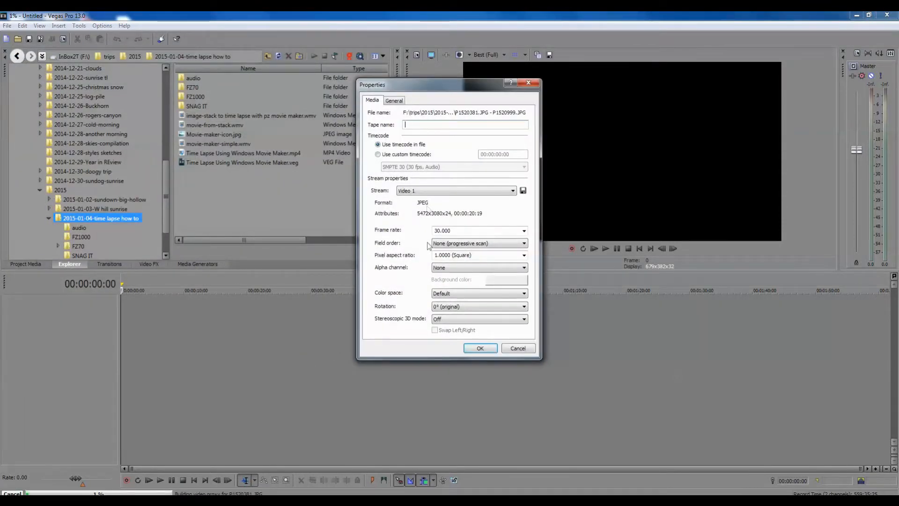
Step: Give the image sequence a custom timecode in the Absolute Frames format
{"action": "left_click", "coordinate": [431, 124]}
{"action": "left_click", "coordinate": [378, 155]}
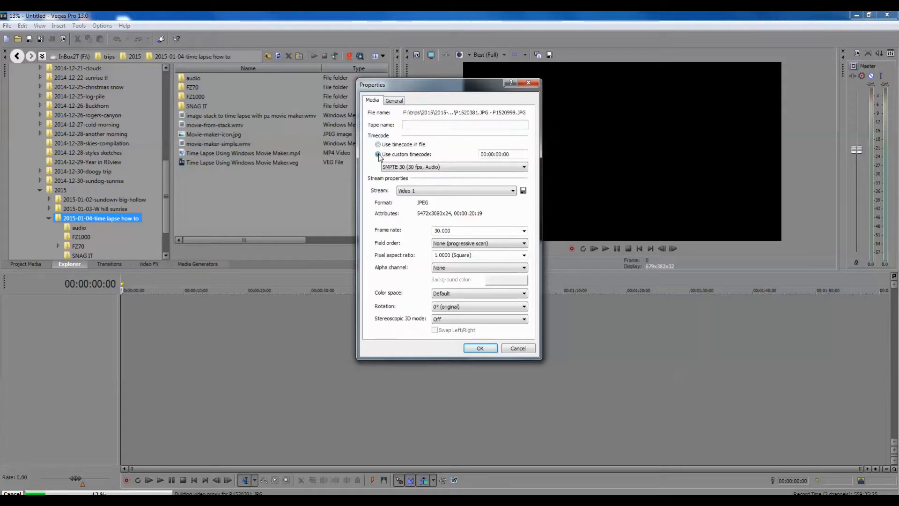
{"action": "left_click", "coordinate": [525, 167]}
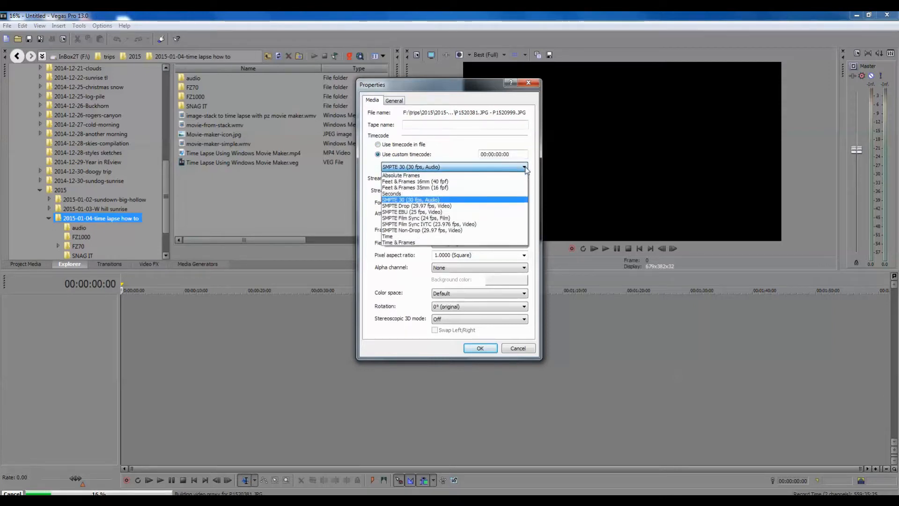
{"action": "left_click", "coordinate": [453, 176]}
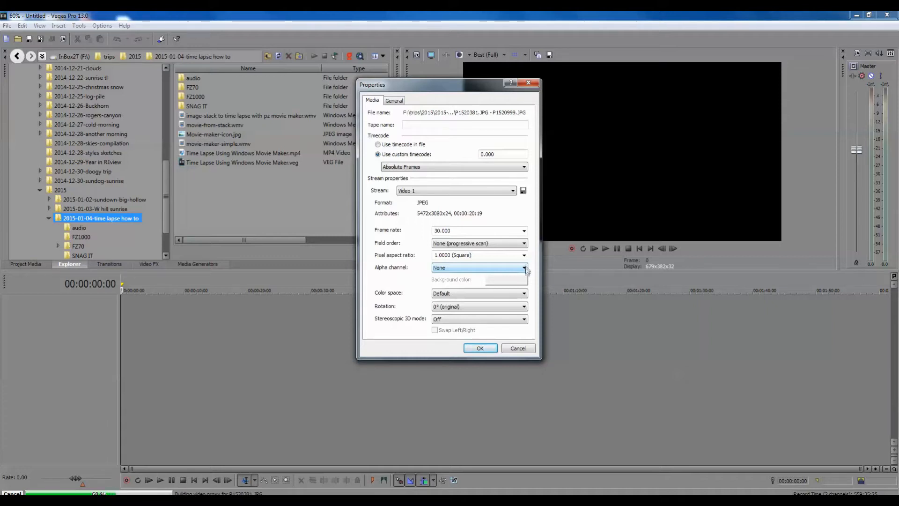
Step: Check the alpha channel and color space options, keep None and Default, and accept the sequence's media properties
{"action": "left_click", "coordinate": [524, 268]}
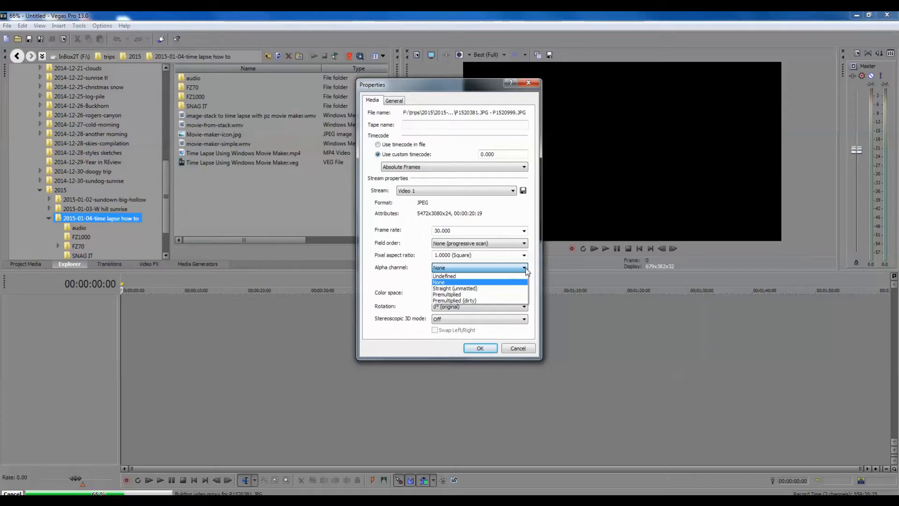
{"action": "left_click", "coordinate": [525, 269]}
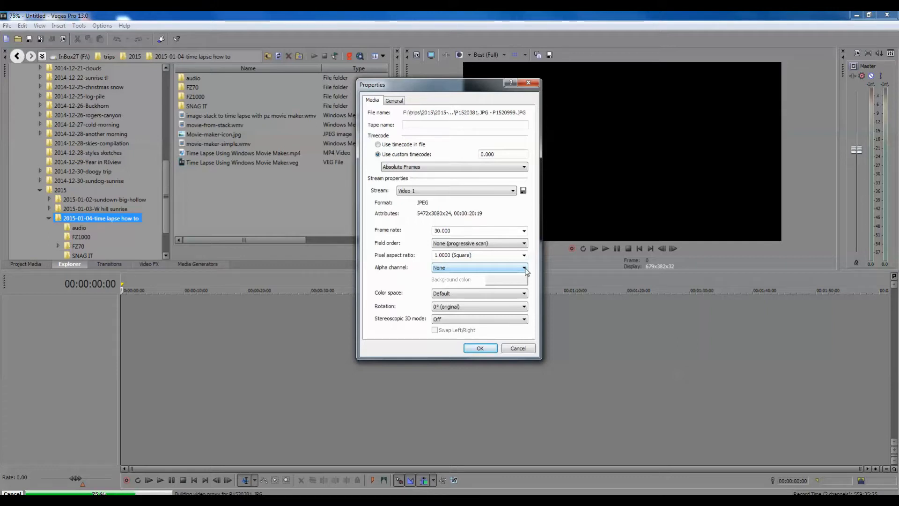
{"action": "left_click", "coordinate": [525, 269]}
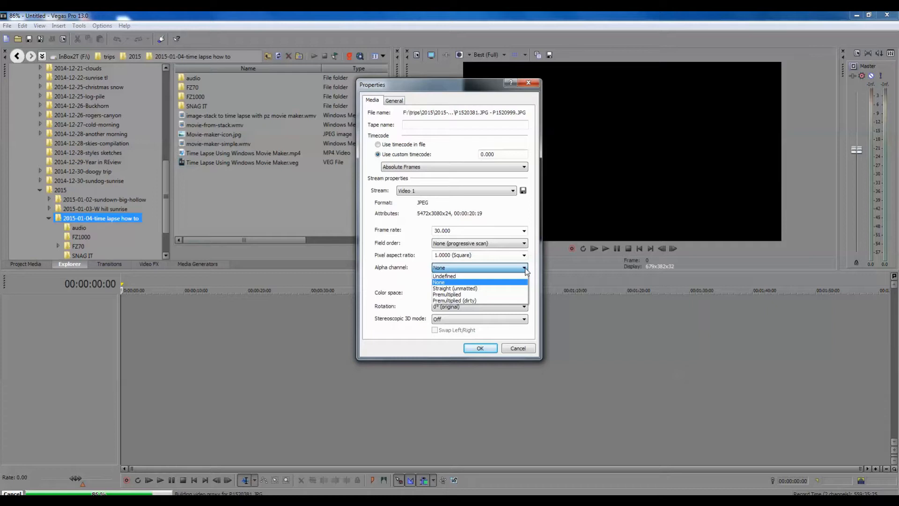
{"action": "left_click", "coordinate": [525, 269]}
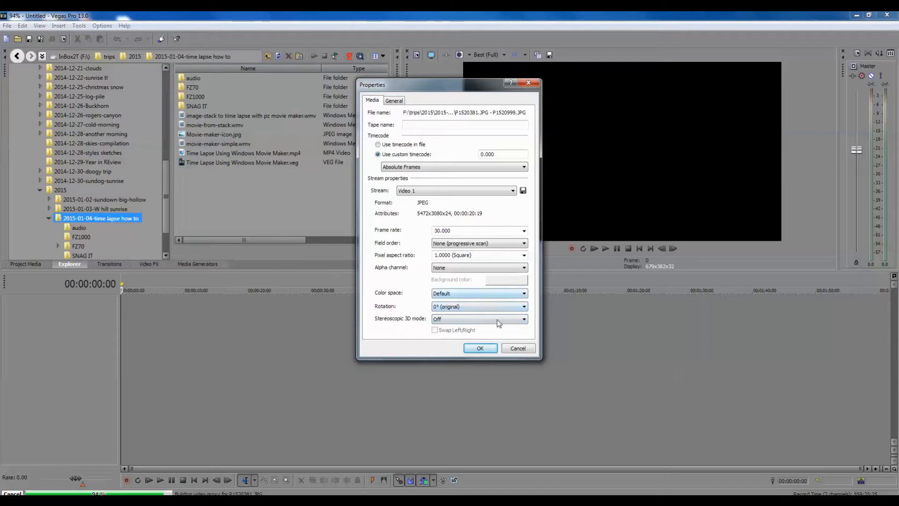
{"action": "left_click", "coordinate": [525, 295]}
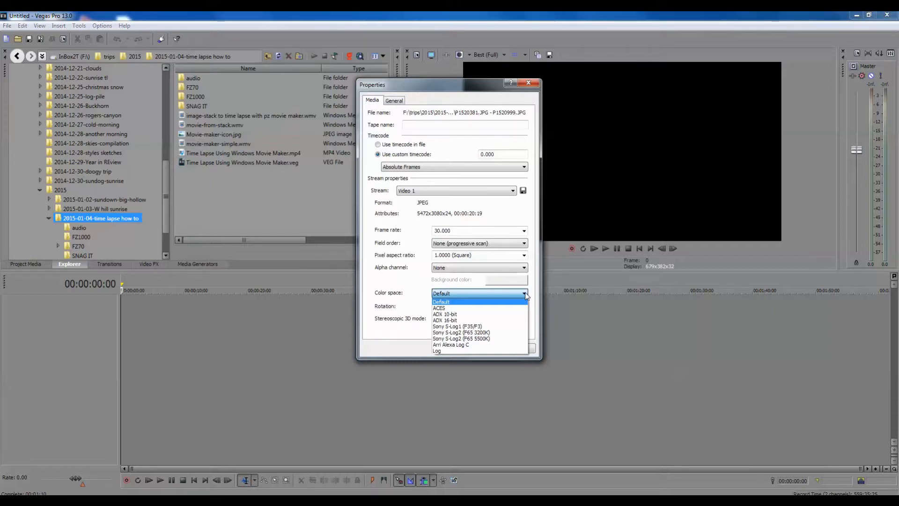
{"action": "left_click", "coordinate": [525, 293]}
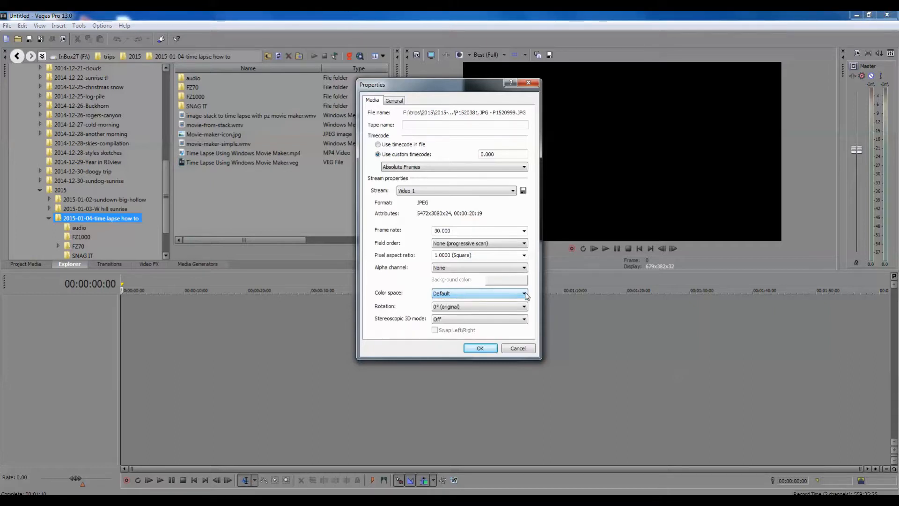
{"action": "left_click", "coordinate": [480, 349]}
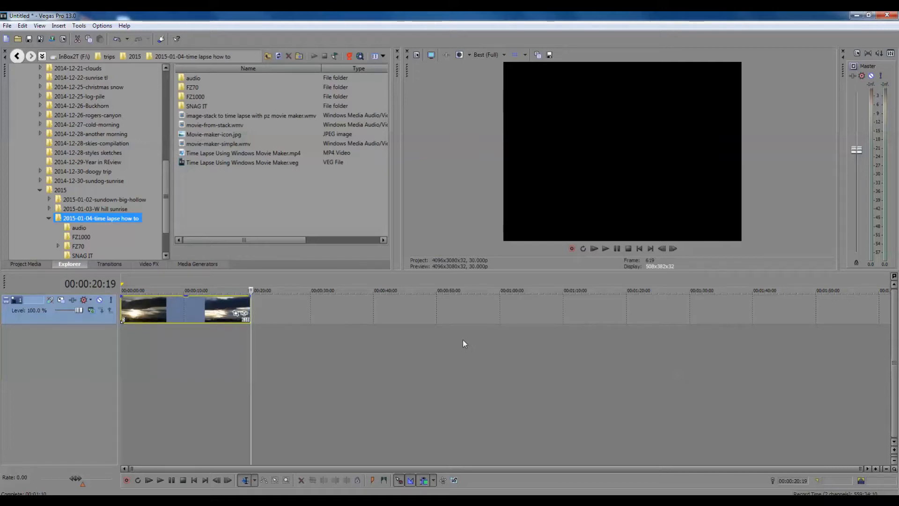
Step: Play the time-lapse clip from 00:00:05:10 in the preview, pausing at about 14 seconds
{"action": "left_click", "coordinate": [154, 281]}
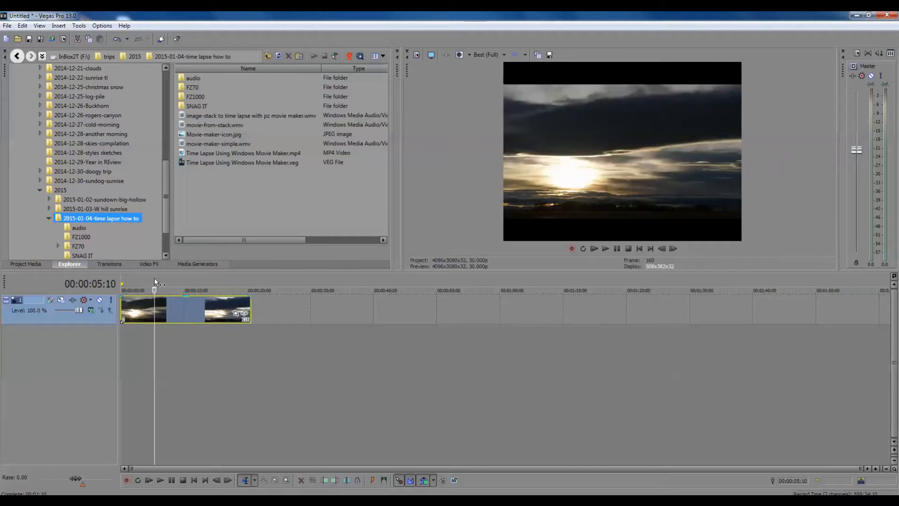
{"action": "left_click", "coordinate": [605, 249]}
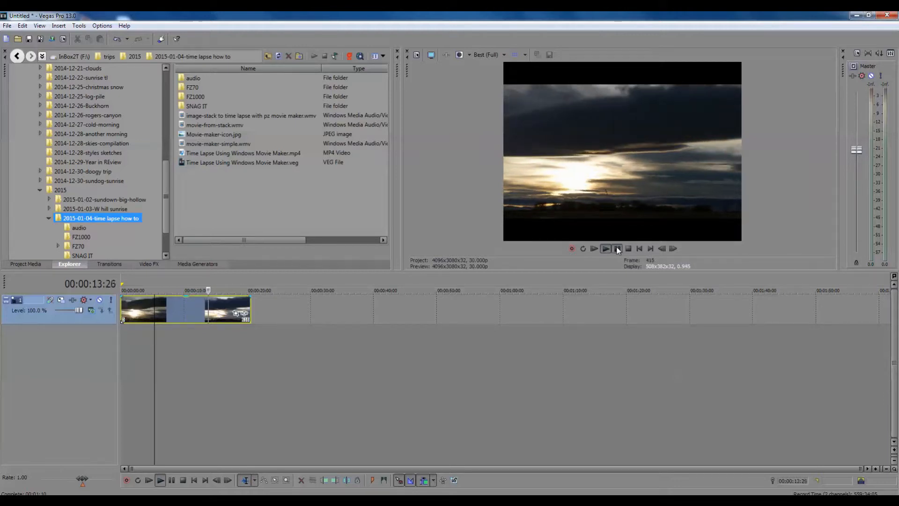
{"action": "left_click", "coordinate": [618, 249]}
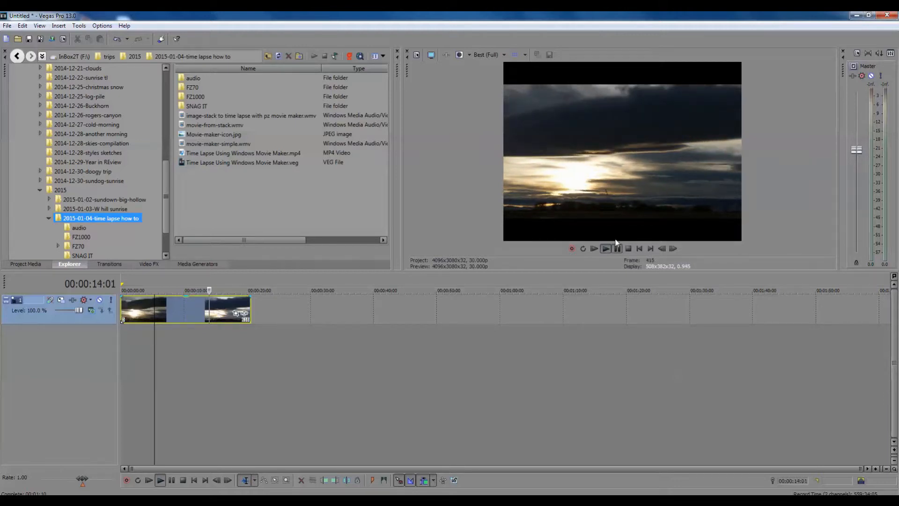
Step: Set the project video properties to the QFHD 24p (3840x2160) template with a frame rate of 29.970 (NTSC)
{"action": "left_click", "coordinate": [416, 56]}
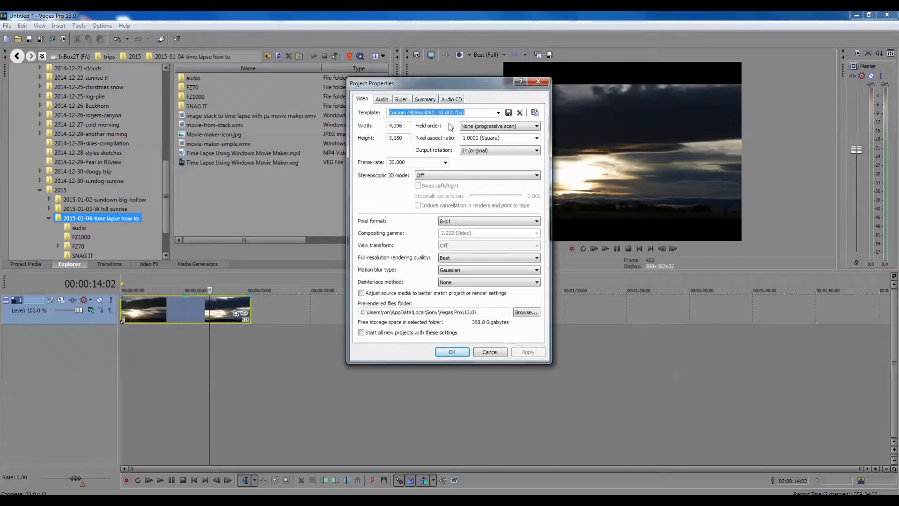
{"action": "left_click", "coordinate": [499, 114]}
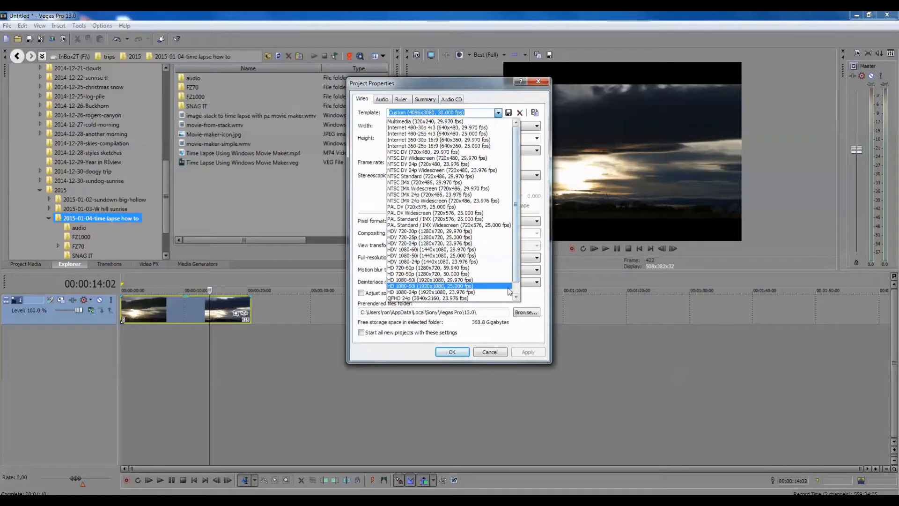
{"action": "left_click", "coordinate": [488, 299]}
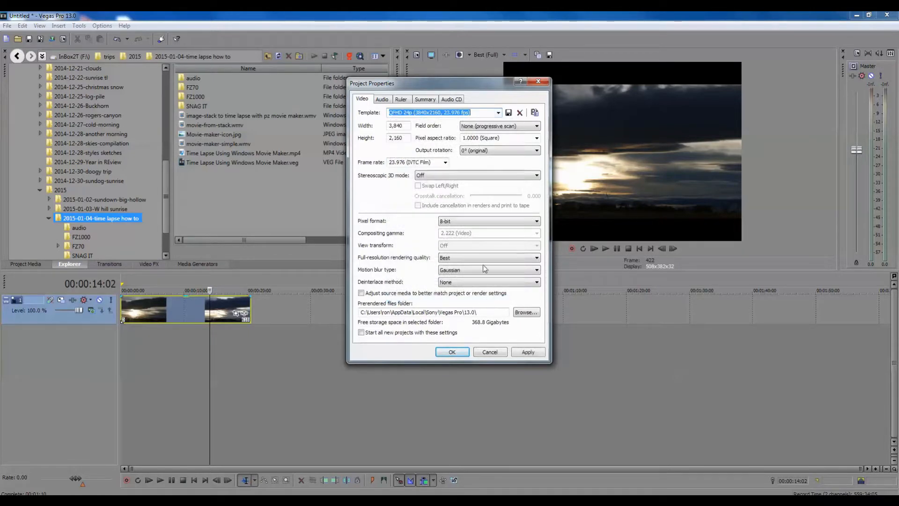
{"action": "left_click", "coordinate": [445, 163]}
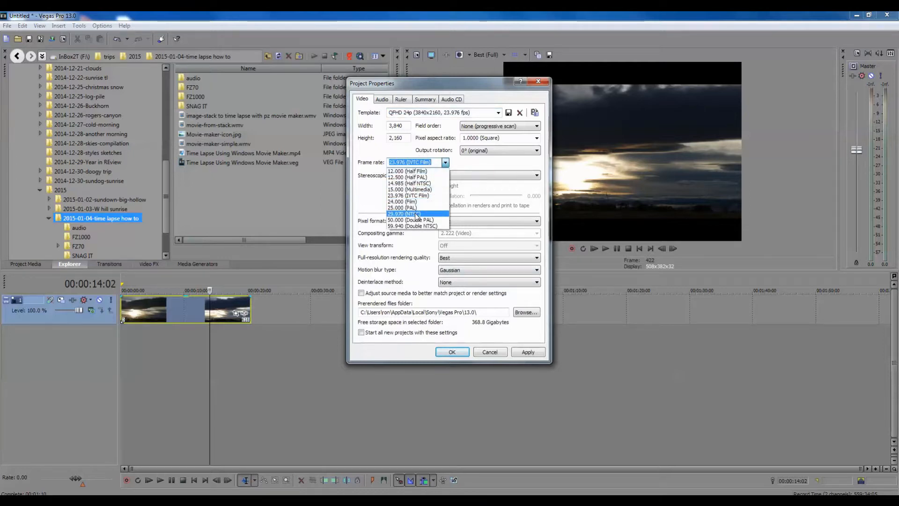
{"action": "left_click", "coordinate": [417, 214]}
{"action": "left_click", "coordinate": [528, 353]}
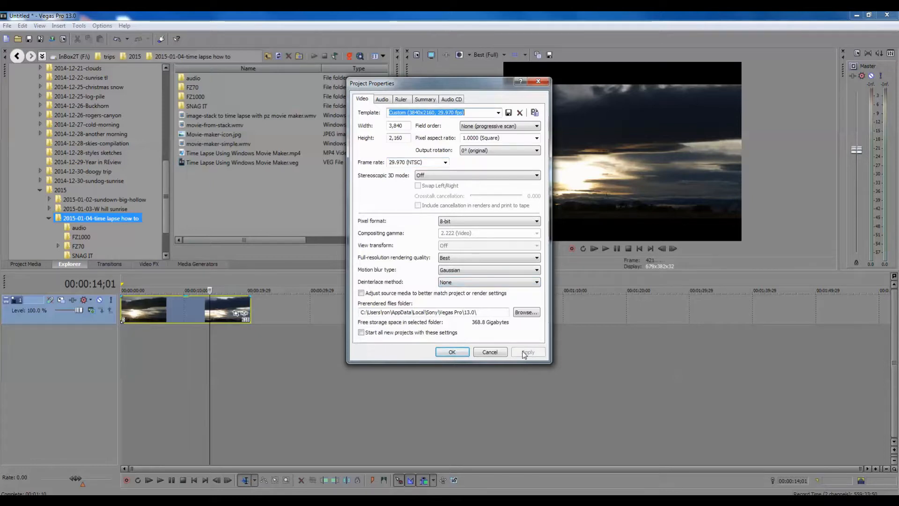
{"action": "left_click", "coordinate": [452, 352]}
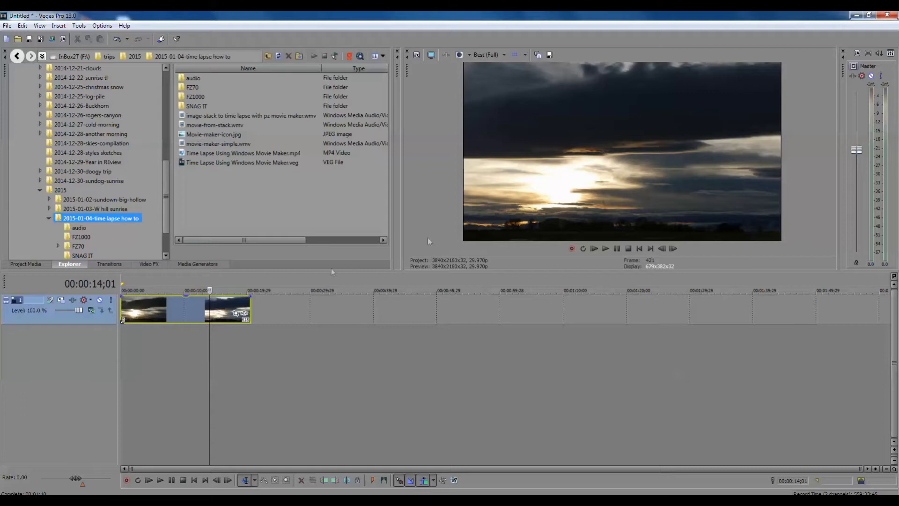
Step: Play the time-lapse clip from 00:00:05;17 in the preview, pausing after it runs past its end
{"action": "left_click", "coordinate": [174, 279]}
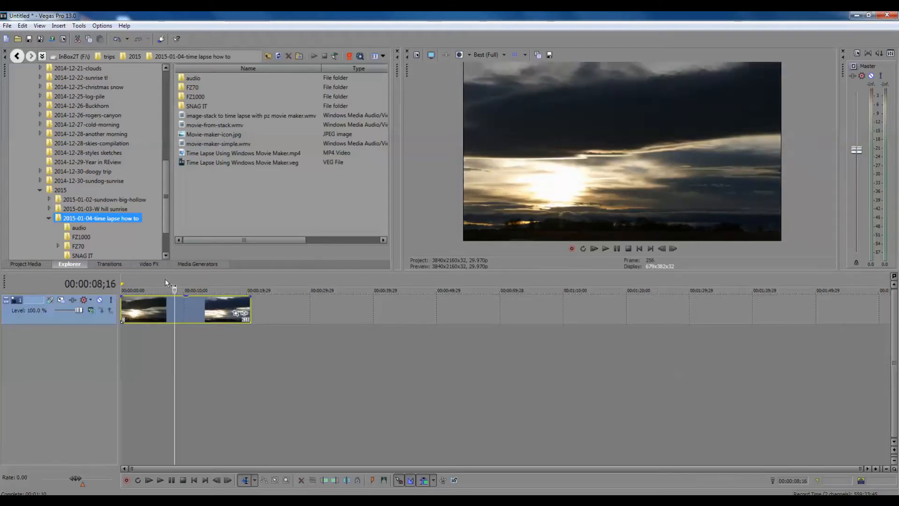
{"action": "left_click", "coordinate": [156, 279]}
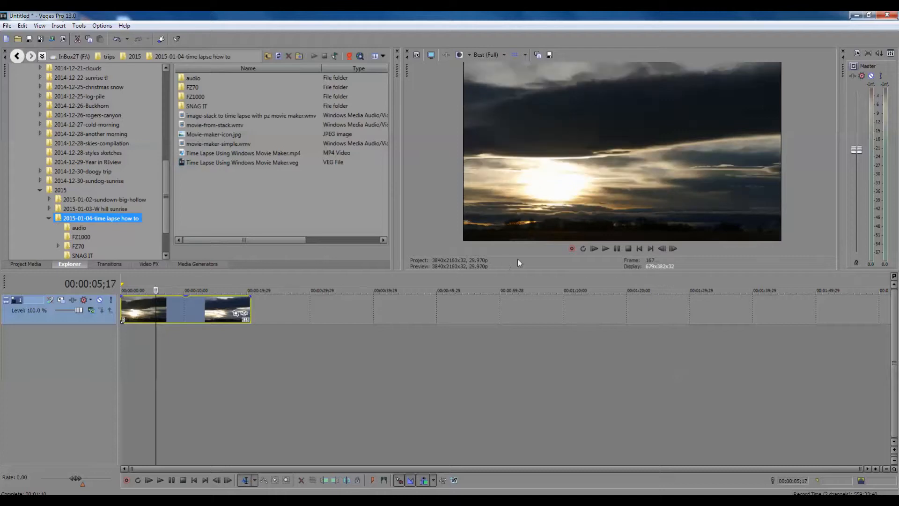
{"action": "left_click", "coordinate": [605, 250]}
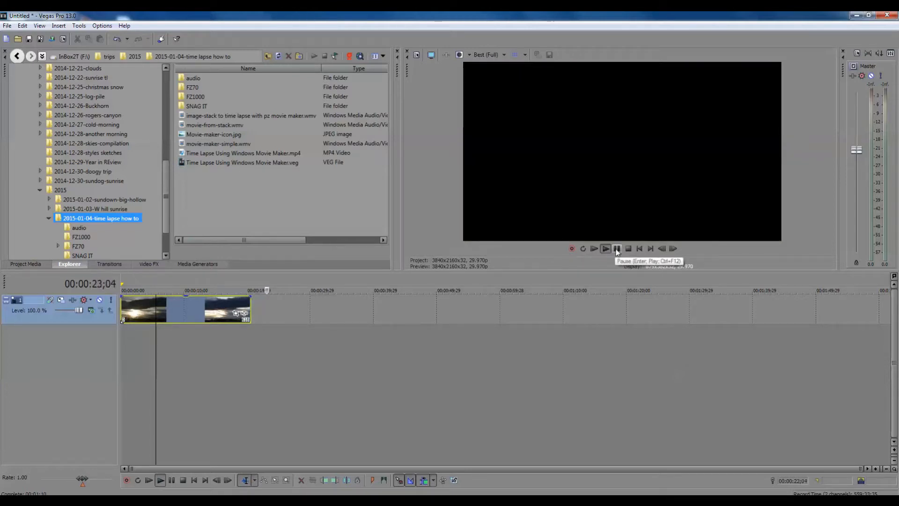
{"action": "left_click", "coordinate": [617, 249]}
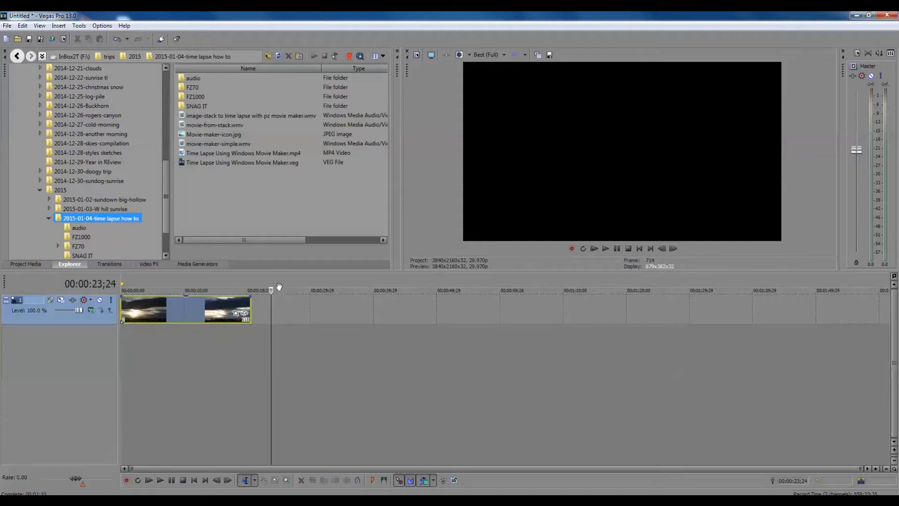
Step: At the end of the first clip, open the 153_PANA stills as an image sequence from P1530001.JPG to 1530999, accepting the media properties
{"action": "left_click_drag", "start_coordinate": [272, 291], "coordinate": [234, 285]}
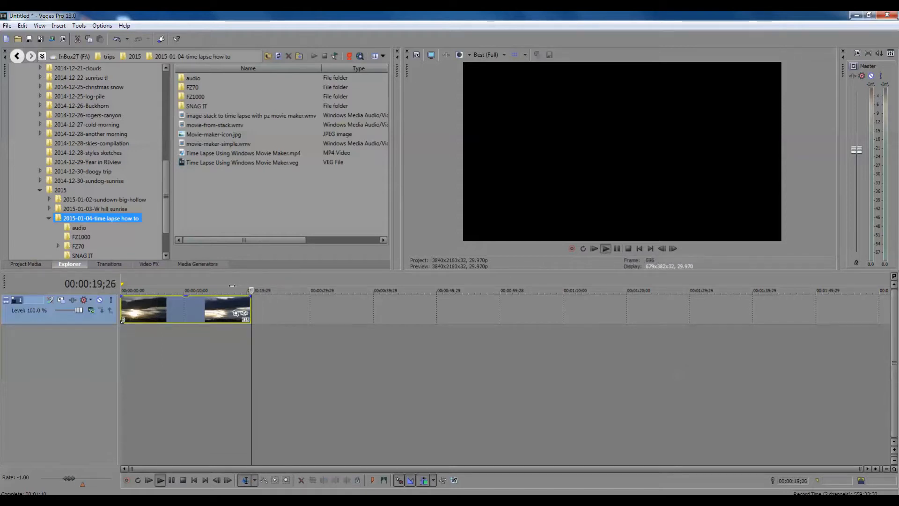
{"action": "left_click", "coordinate": [221, 291]}
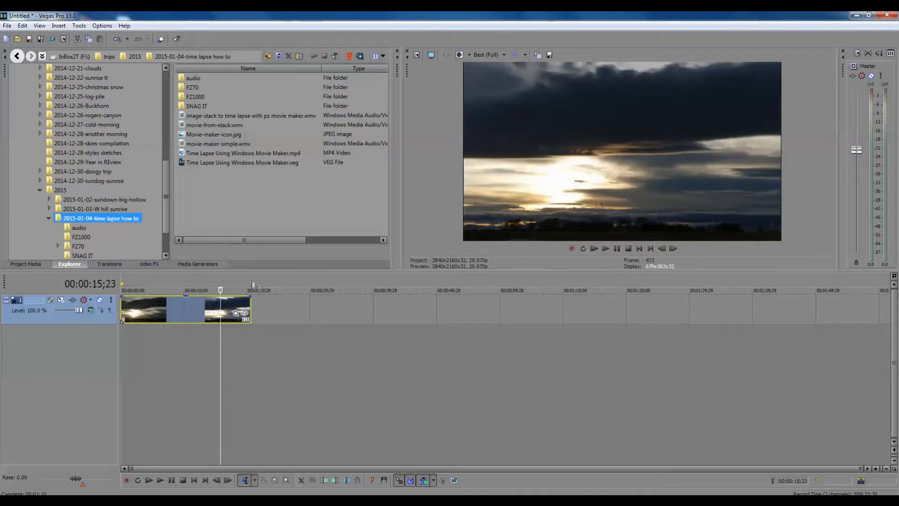
{"action": "left_click", "coordinate": [251, 287]}
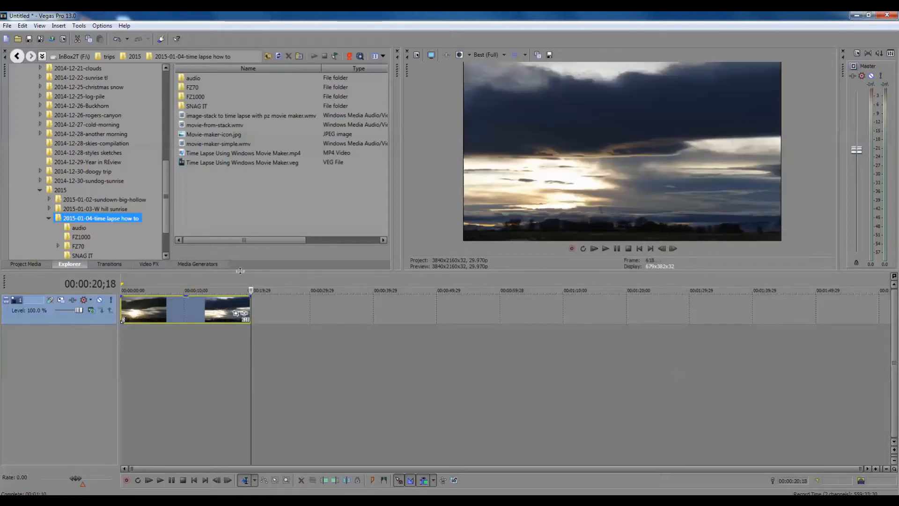
{"action": "left_click", "coordinate": [7, 26]}
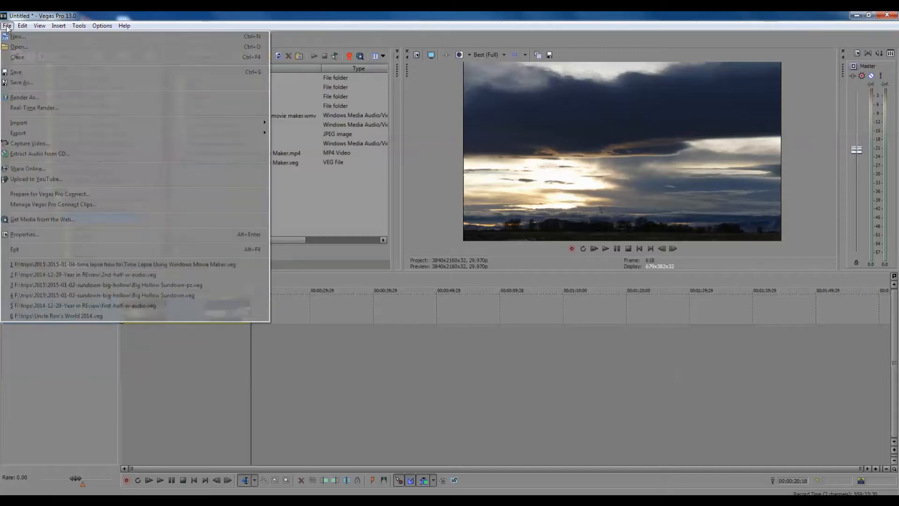
{"action": "left_click", "coordinate": [28, 48]}
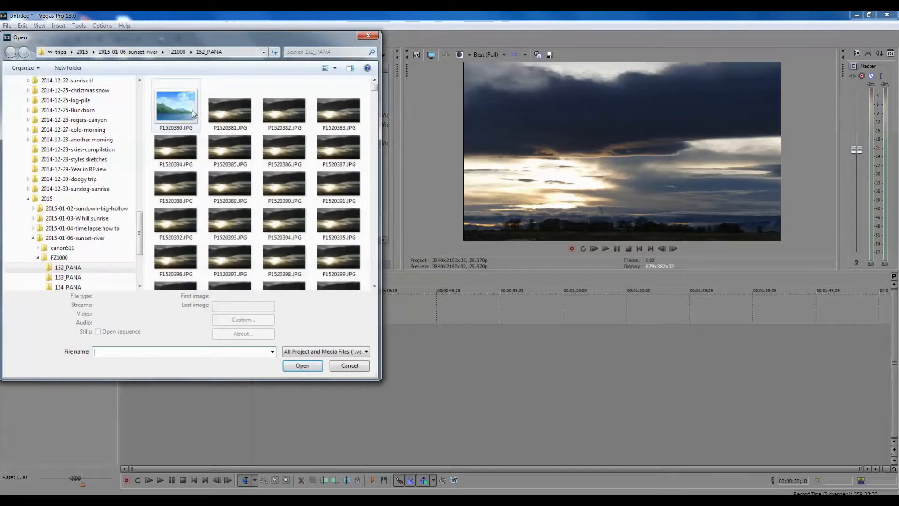
{"action": "left_click", "coordinate": [77, 278]}
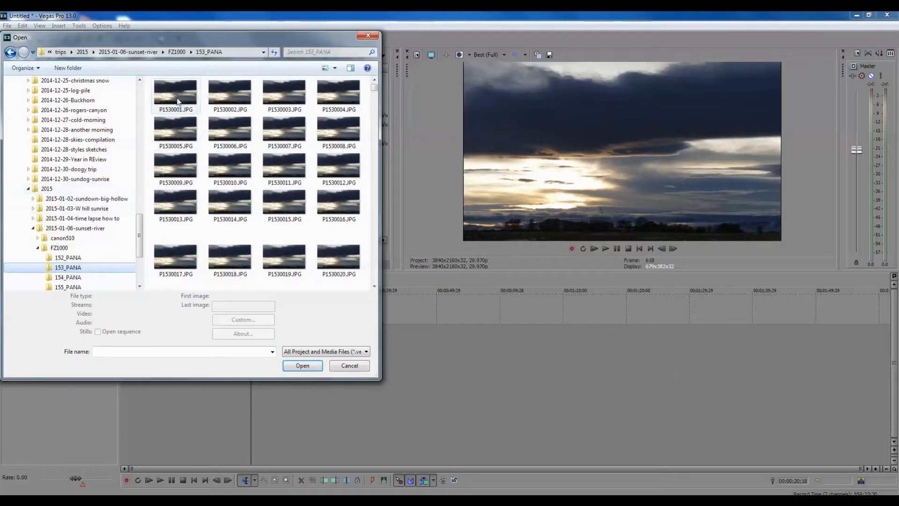
{"action": "left_click", "coordinate": [170, 97]}
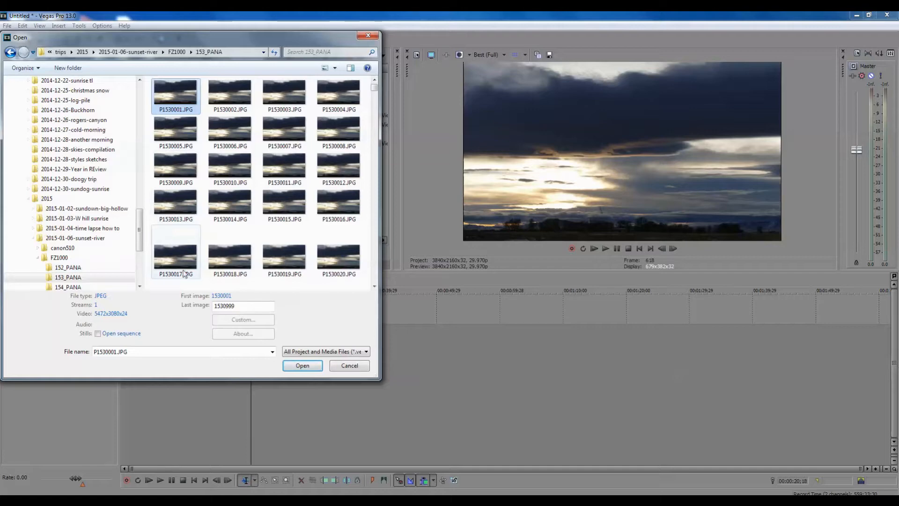
{"action": "left_click", "coordinate": [97, 334]}
{"action": "left_click", "coordinate": [302, 365]}
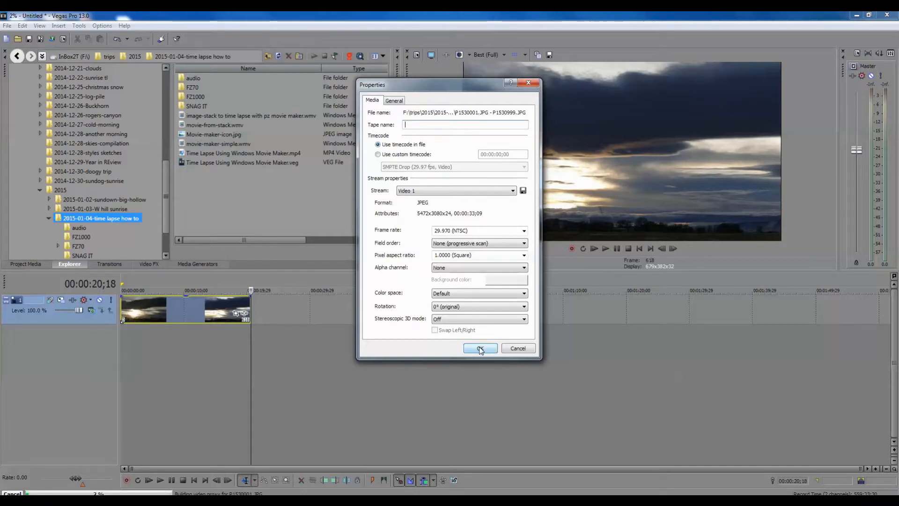
{"action": "left_click", "coordinate": [480, 349]}
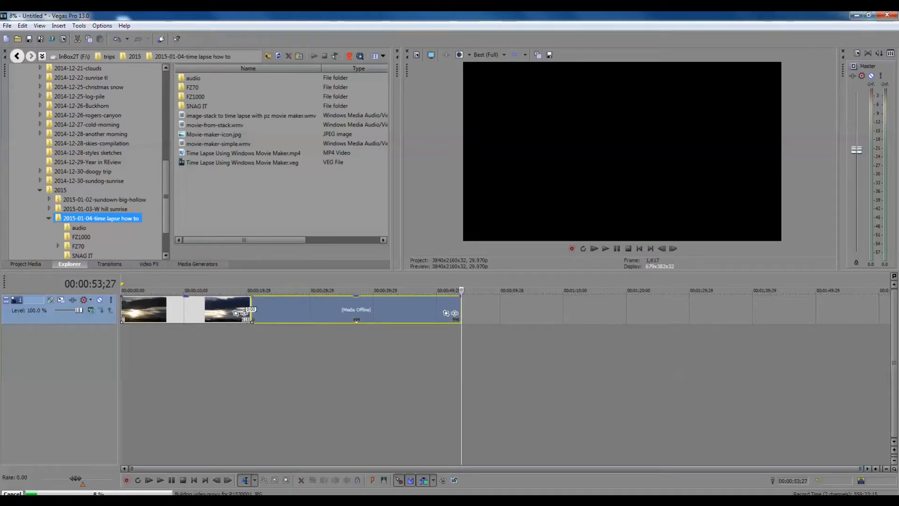
{"action": "left_click", "coordinate": [869, 17]}
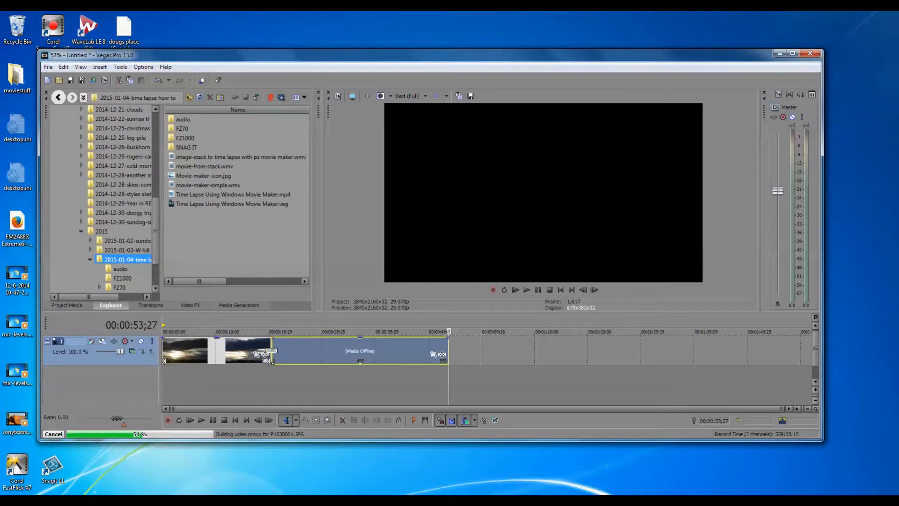
{"action": "left_click", "coordinate": [818, 501]}
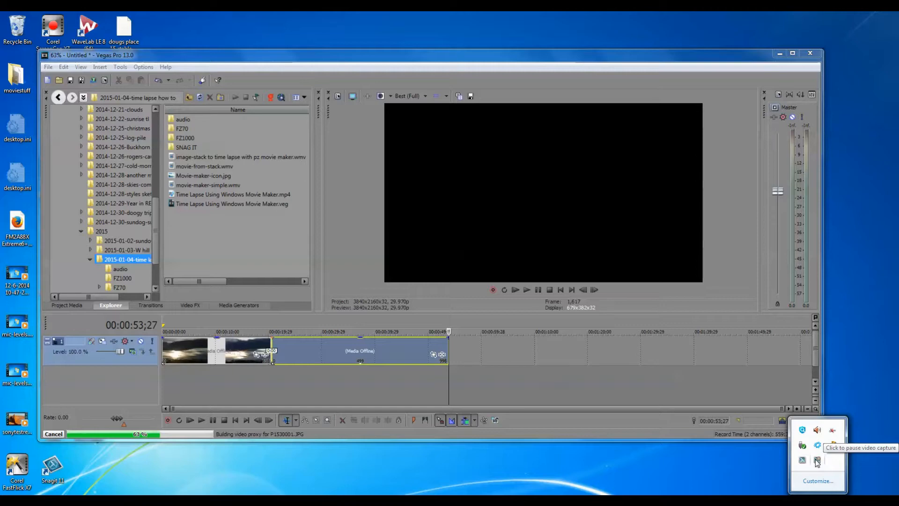
{"action": "left_click", "coordinate": [818, 463]}
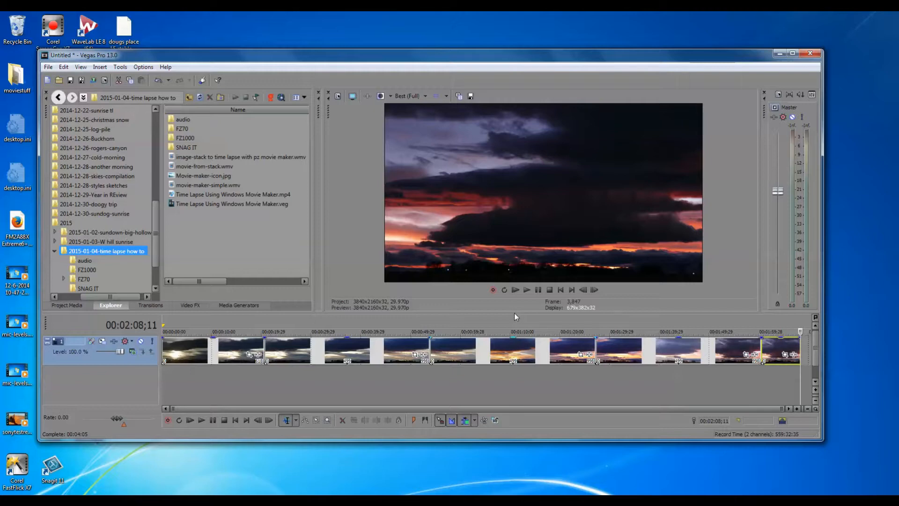
Step: Enlarge the timeline area by shrinking the preview above it, and return the cursor to the project start
{"action": "left_click_drag", "start_coordinate": [516, 312], "coordinate": [517, 236]}
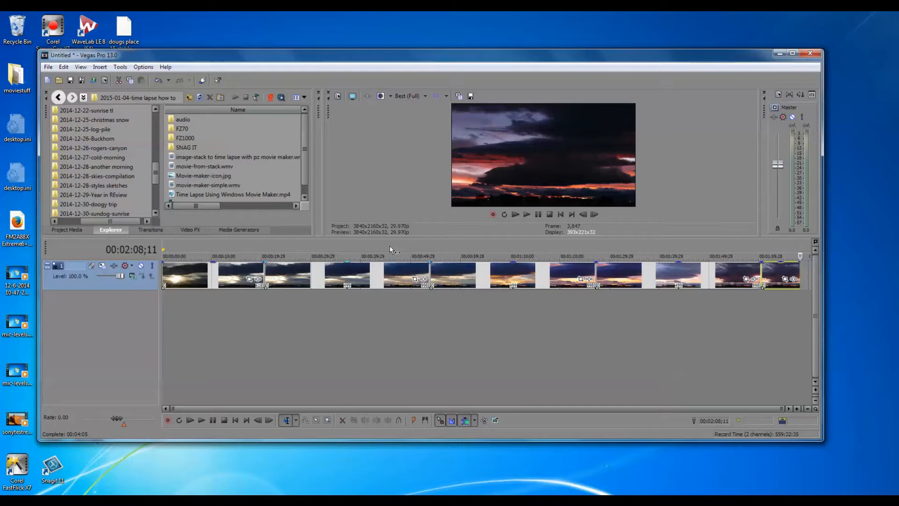
{"action": "left_click", "coordinate": [172, 244]}
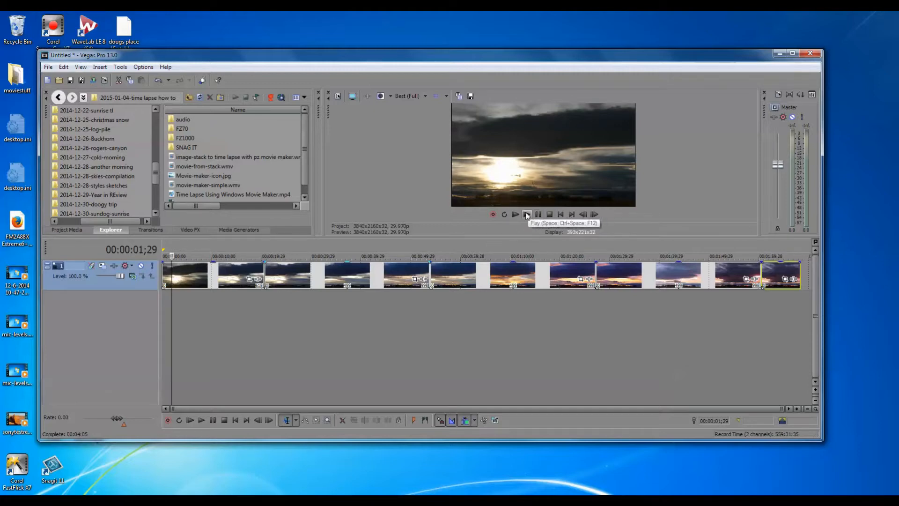
{"action": "left_click", "coordinate": [560, 215]}
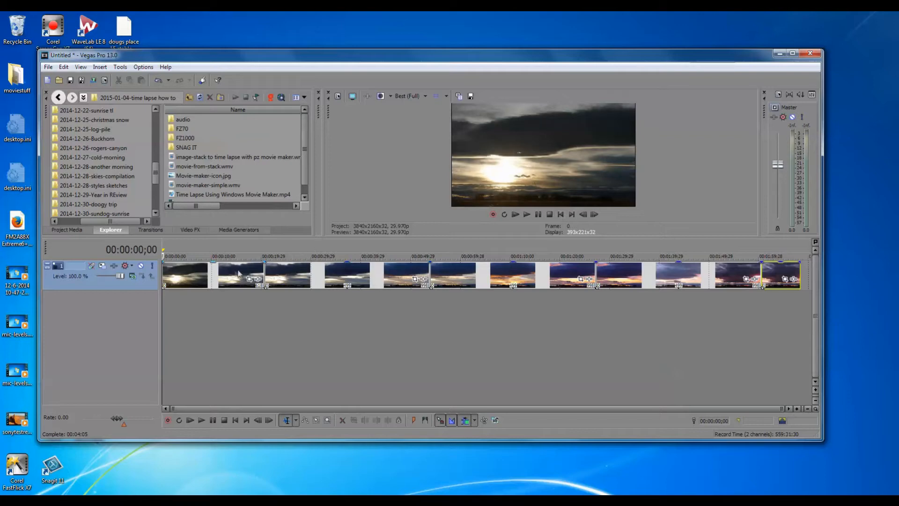
Step: Open Event Pan/Crop for the first clip and shrink the crop frame to about 3,430.8 × 1,931.1 in the image's lower-left area
{"action": "left_click", "coordinate": [249, 279]}
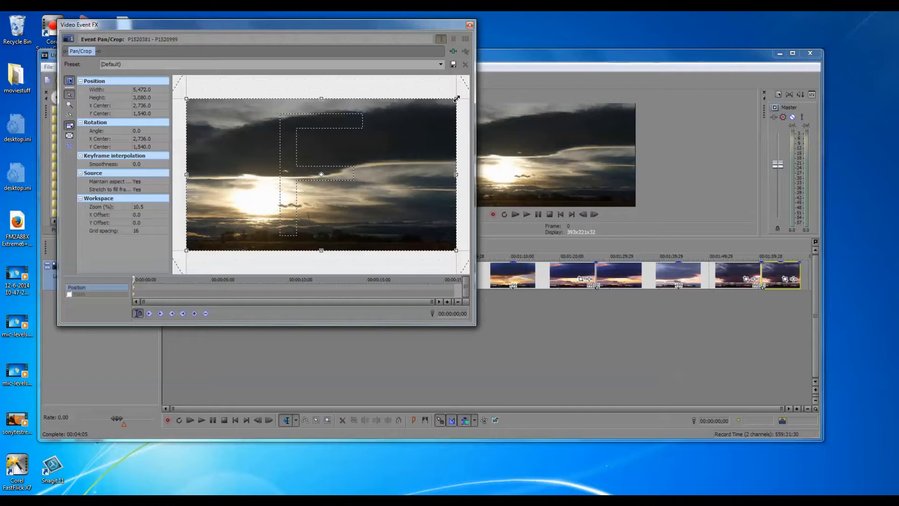
{"action": "left_click_drag", "start_coordinate": [457, 98], "coordinate": [356, 150]}
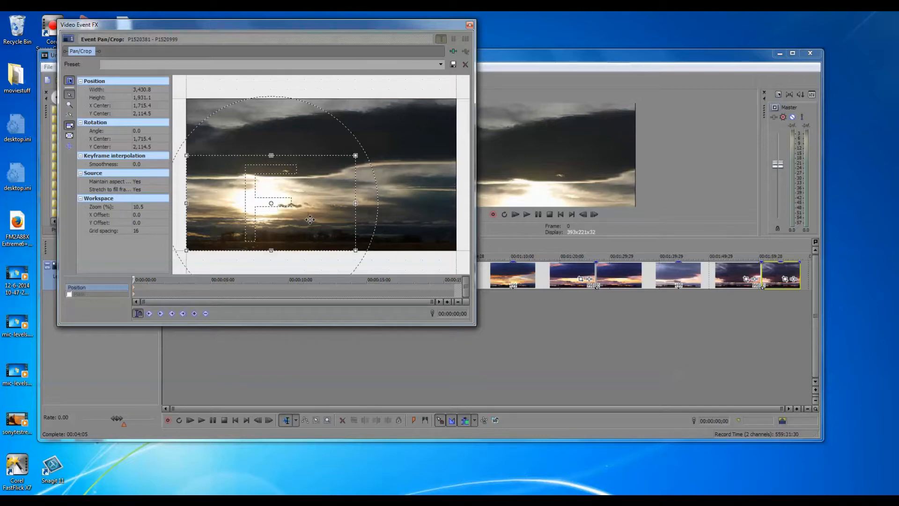
{"action": "mouse_move", "coordinate": [310, 219]}
{"action": "left_mouse_down"}
{"action": "mouse_move", "coordinate": [304, 153]}
{"action": "mouse_move", "coordinate": [302, 224]}
{"action": "mouse_move", "coordinate": [310, 220]}
{"action": "left_mouse_up"}
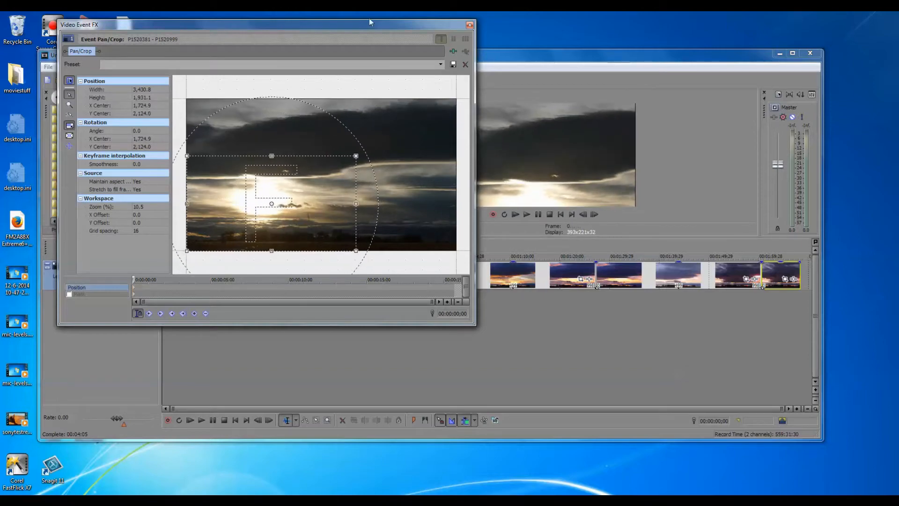
Step: Uncover the preview and reposition the crop frame into the image's upper-right corner, centred at about X 3,747.1, Y 965.7
{"action": "left_click_drag", "start_coordinate": [381, 22], "coordinate": [703, 226]}
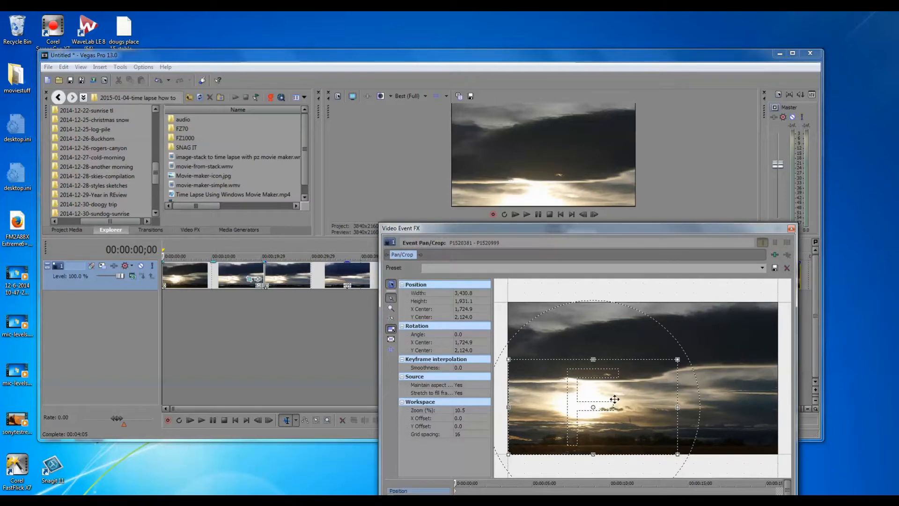
{"action": "left_click_drag", "start_coordinate": [626, 399], "coordinate": [692, 364]}
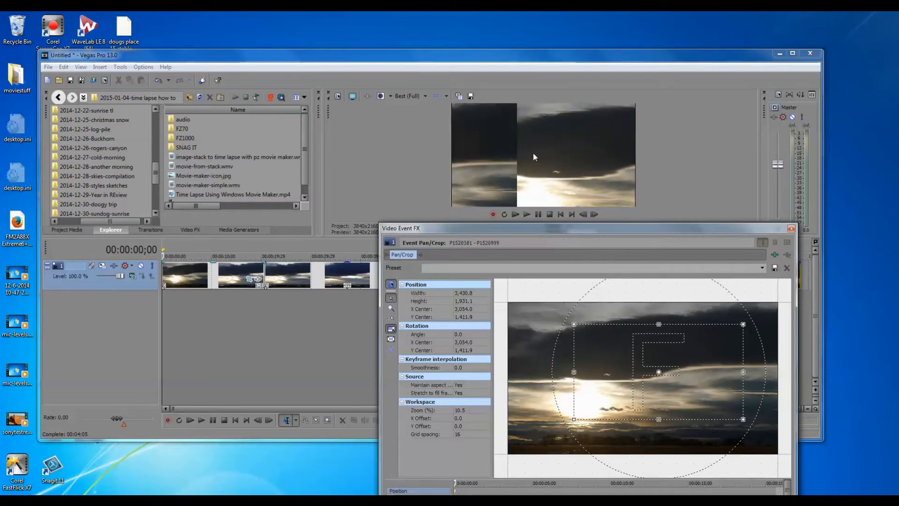
{"action": "left_click_drag", "start_coordinate": [706, 359], "coordinate": [736, 343]}
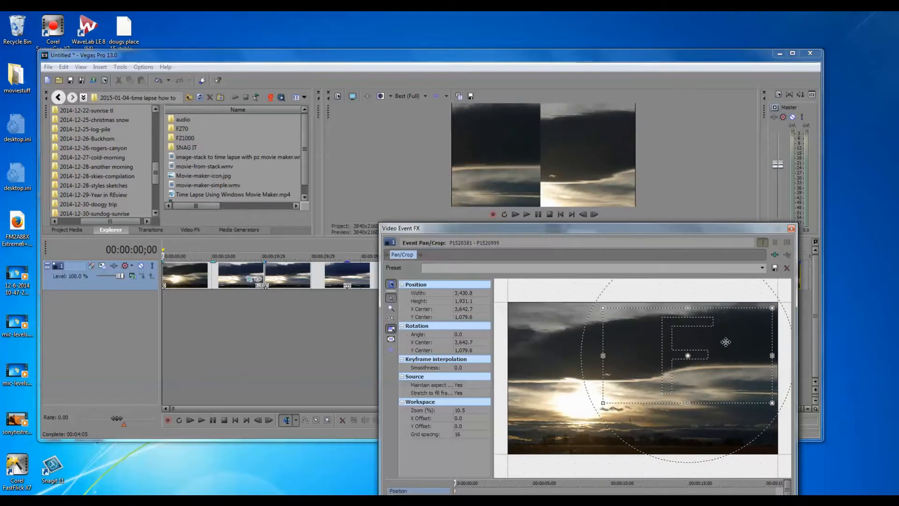
{"action": "left_click_drag", "start_coordinate": [732, 335], "coordinate": [735, 332]}
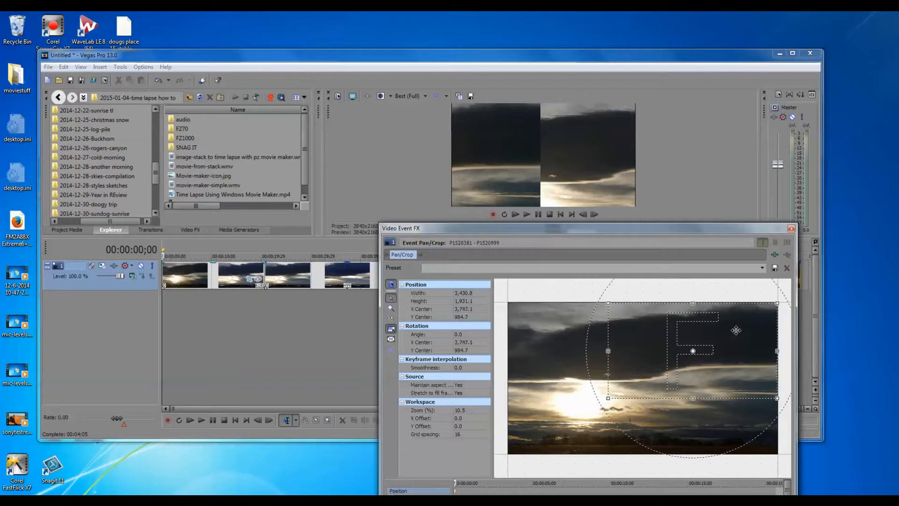
{"action": "left_click_drag", "start_coordinate": [735, 332], "coordinate": [737, 330]}
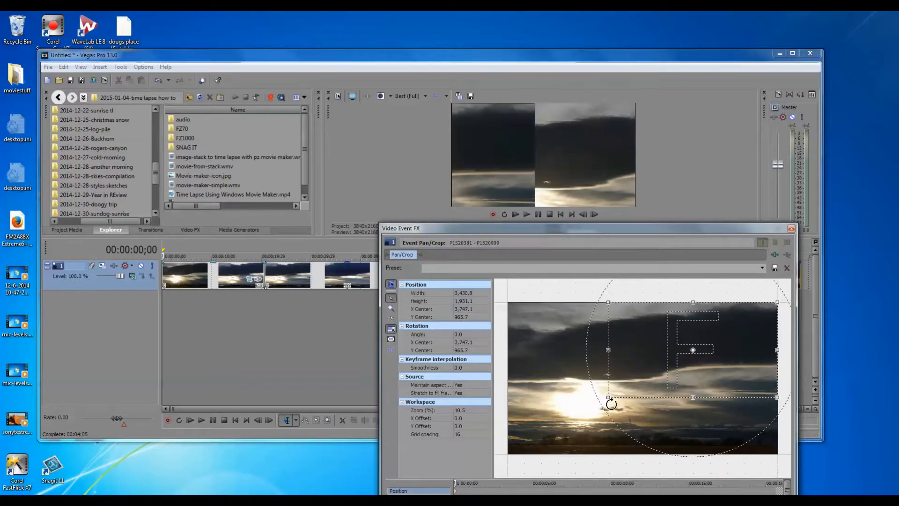
Step: Enlarge the first clip's crop frame to nearly the full image, about 5,462.5 × 3,074.7, and close Event Pan/Crop
{"action": "left_click_drag", "start_coordinate": [608, 397], "coordinate": [509, 462]}
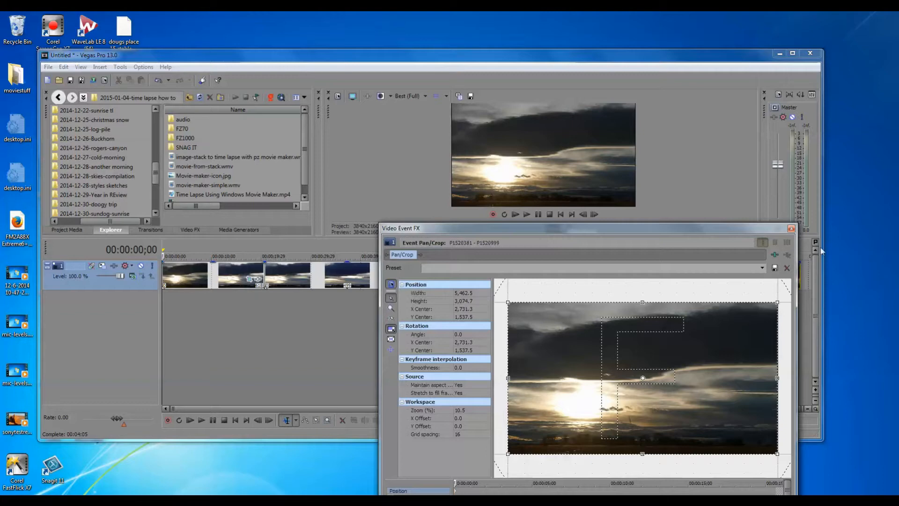
{"action": "left_click", "coordinate": [791, 230]}
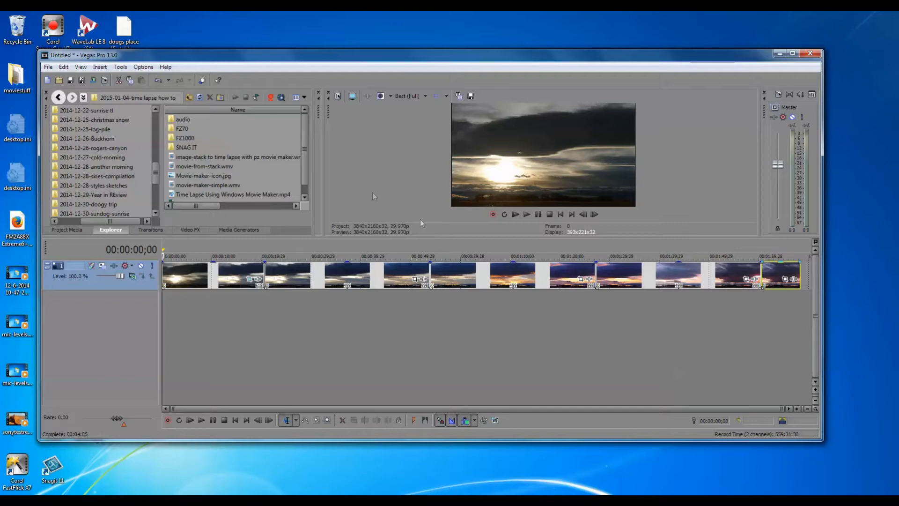
{"action": "left_click", "coordinate": [93, 82]}
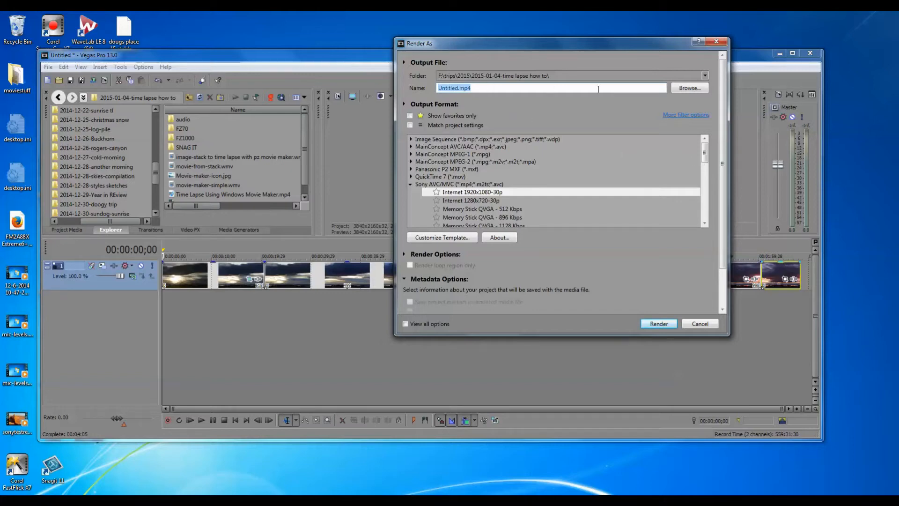
{"action": "left_click", "coordinate": [698, 90]}
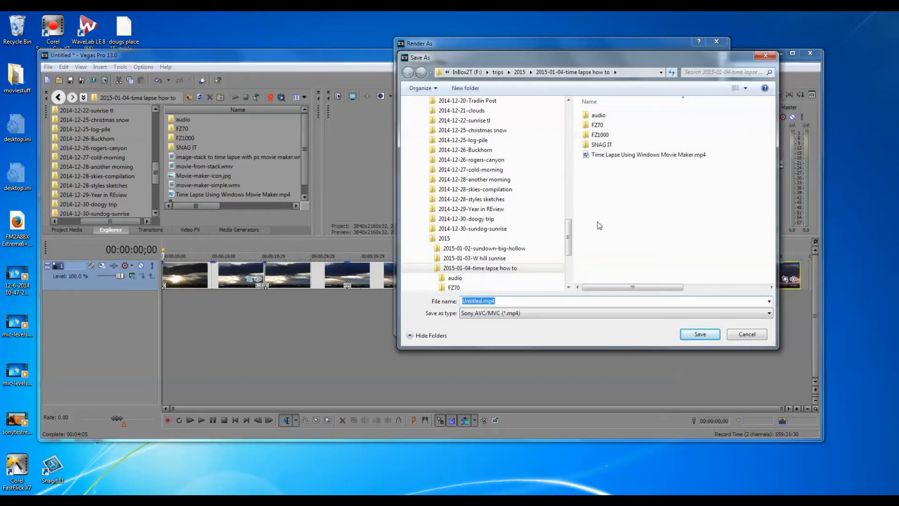
{"action": "scroll", "coordinate": [570, 239], "scroll_direction": "down", "scroll_amount": 3}
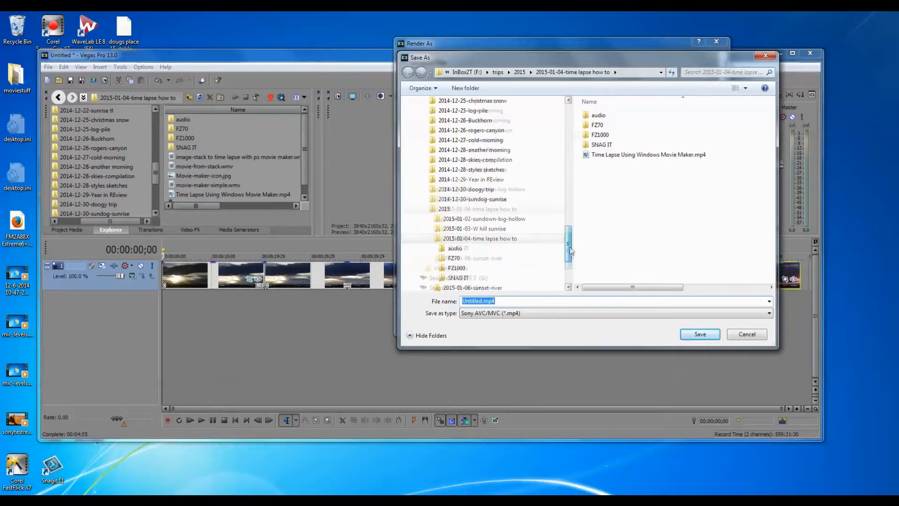
{"action": "scroll", "coordinate": [491, 230], "scroll_direction": "up", "scroll_amount": 3}
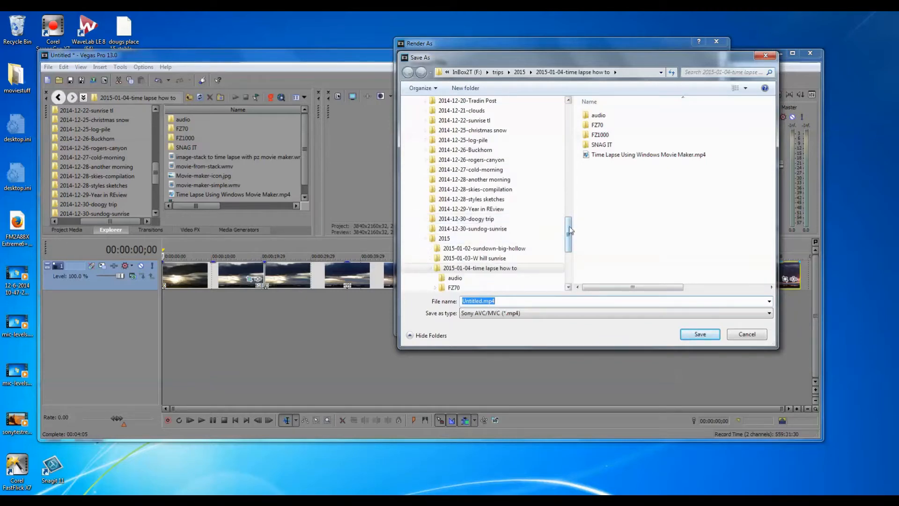
{"action": "left_click_drag", "start_coordinate": [571, 231], "coordinate": [572, 248]}
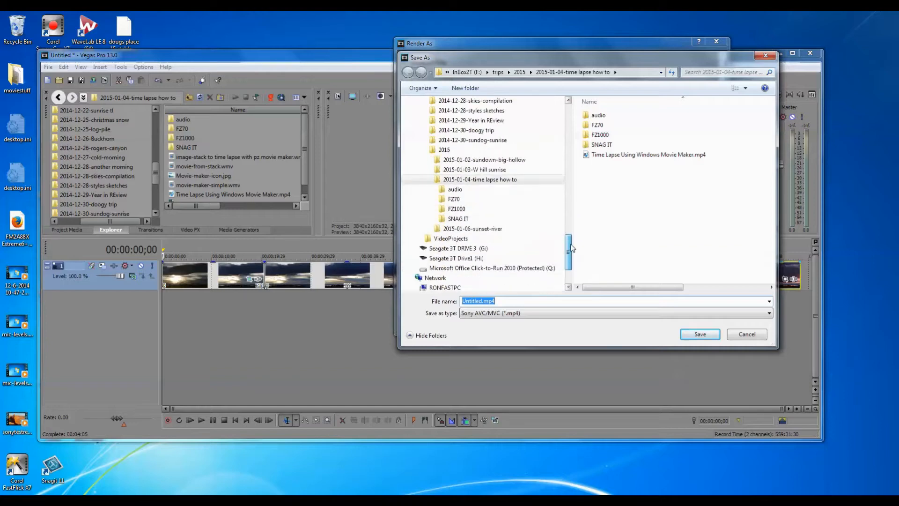
{"action": "left_click", "coordinate": [499, 231]}
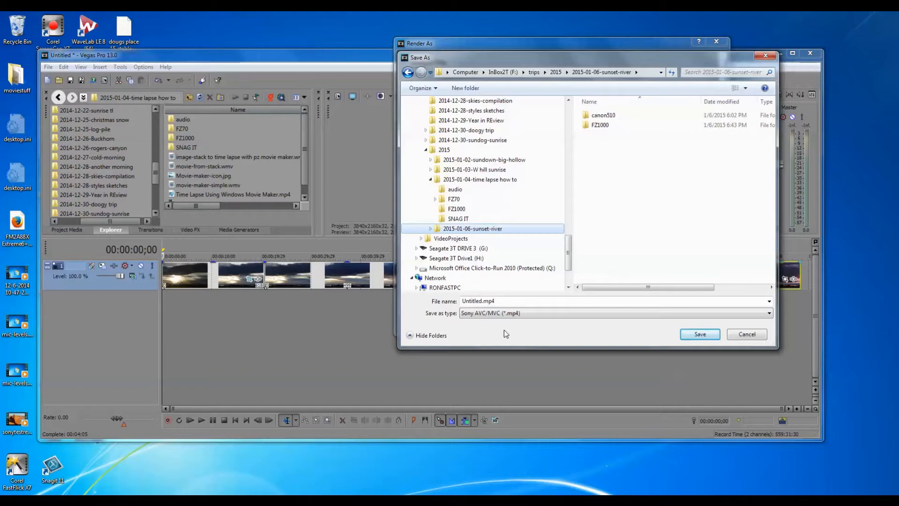
{"action": "left_click", "coordinate": [480, 300]}
{"action": "left_click", "coordinate": [481, 300]}
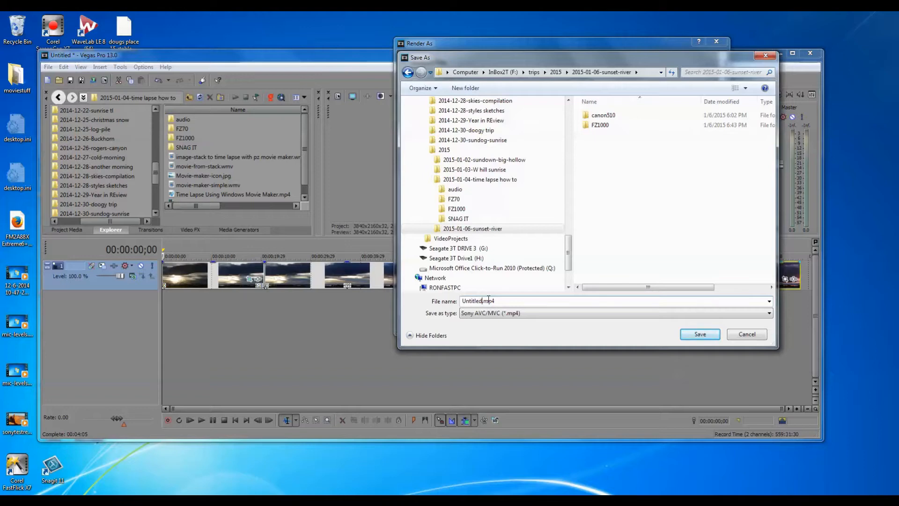
{"action": "key", "text": "BackSpace"}
{"action": "key", "text": "BackSpace"}
{"action": "key", "text": "BackSpace"}
{"action": "key", "text": "BackSpace"}
{"action": "key", "text": "BackSpace"}
{"action": "key", "text": "BackSpace"}
{"action": "key", "text": "BackSpace"}
{"action": "key", "text": "BackSpace"}
{"action": "type", "text": "4k-merge"}
{"action": "left_click", "coordinate": [698, 334]}
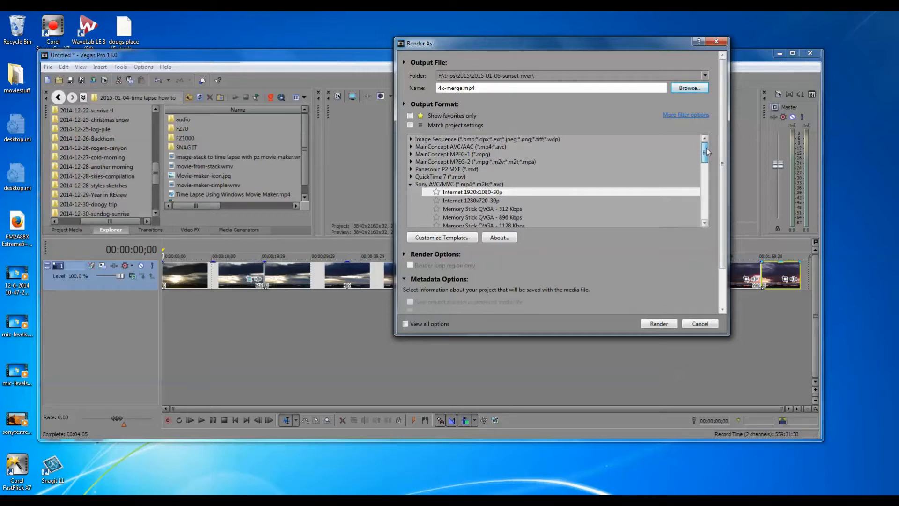
{"action": "left_click_drag", "start_coordinate": [707, 152], "coordinate": [707, 209]}
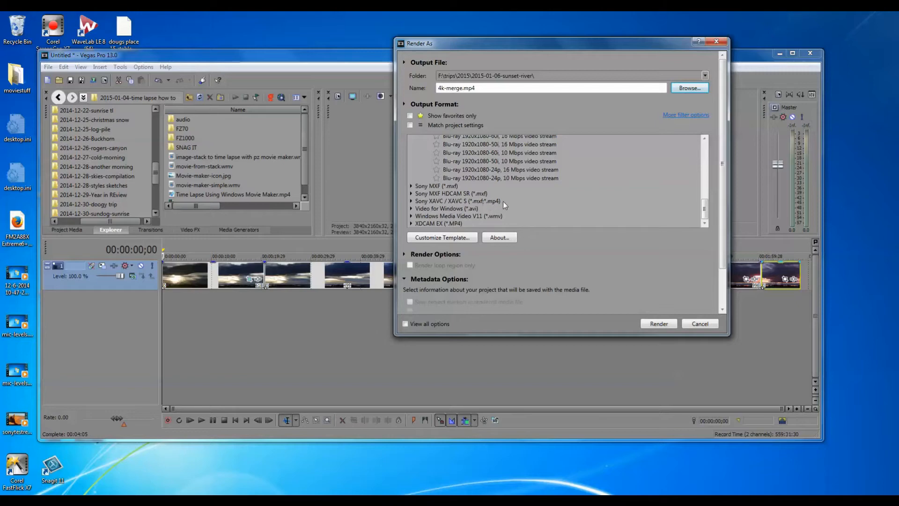
{"action": "left_click", "coordinate": [411, 202]}
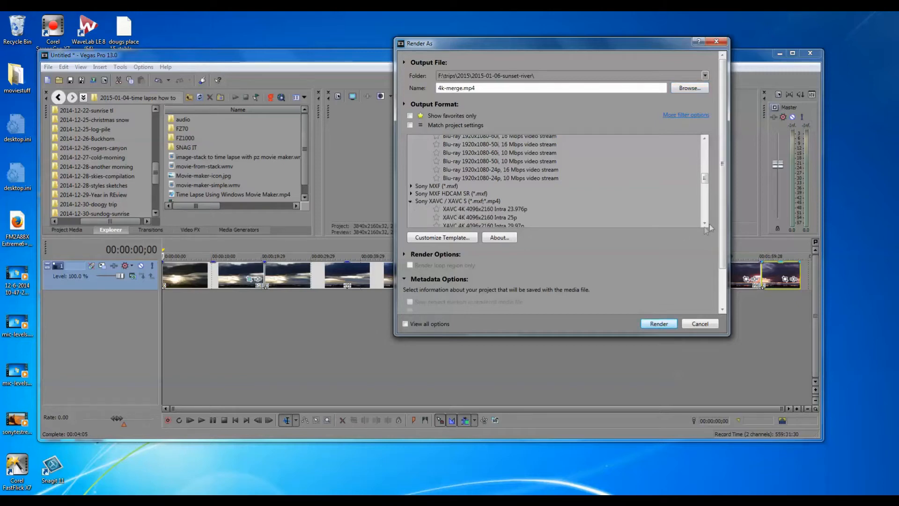
{"action": "left_click_drag", "start_coordinate": [705, 179], "coordinate": [704, 194]}
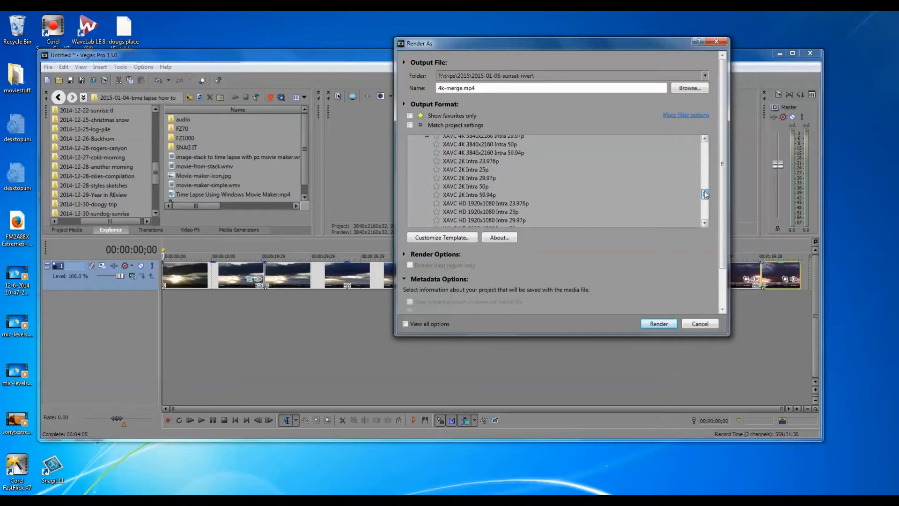
{"action": "scroll", "coordinate": [705, 194], "scroll_direction": "up", "scroll_amount": 1}
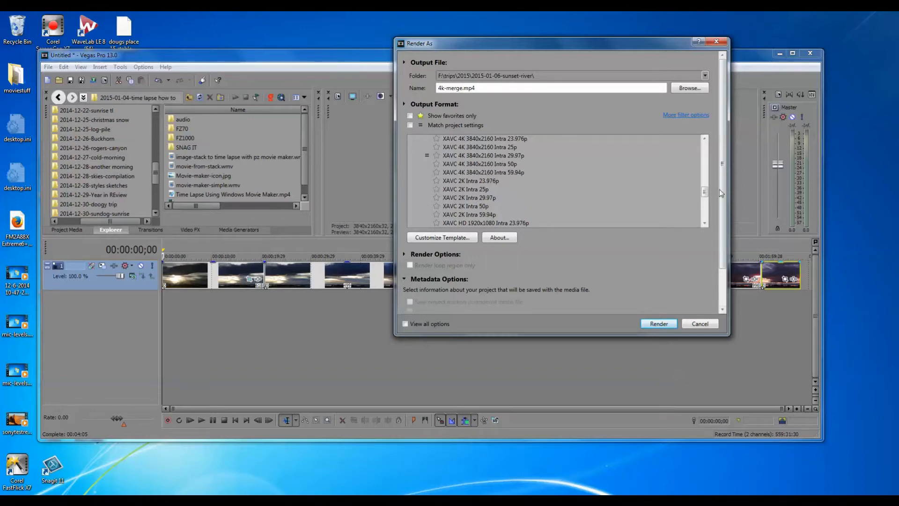
{"action": "left_click_drag", "start_coordinate": [706, 195], "coordinate": [707, 216]}
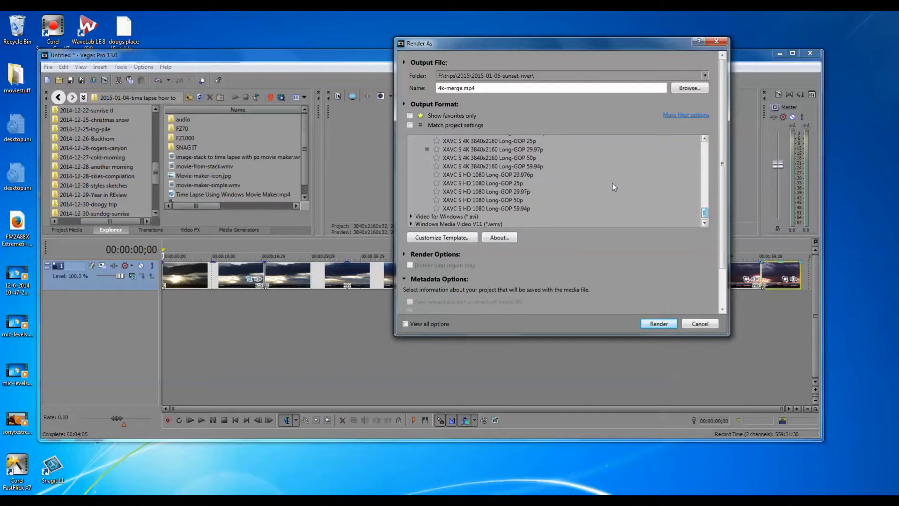
{"action": "left_click", "coordinate": [508, 149]}
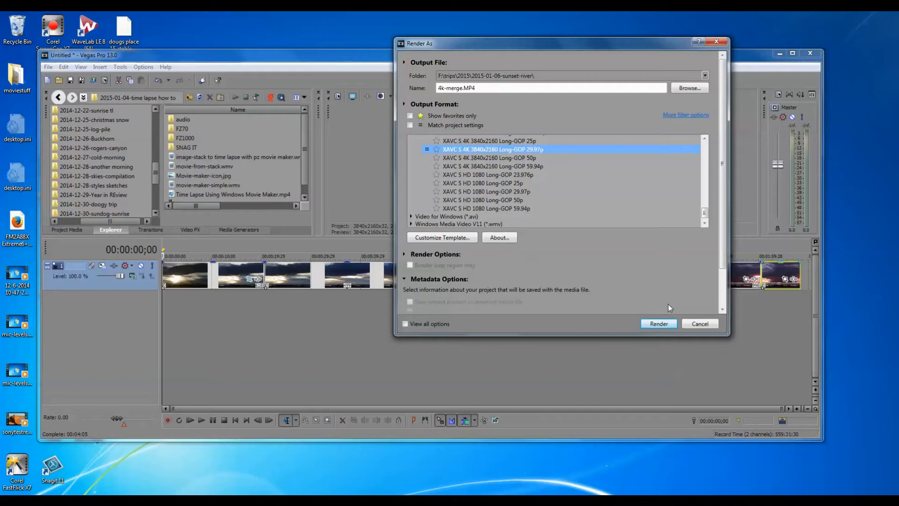
{"action": "left_click", "coordinate": [698, 324]}
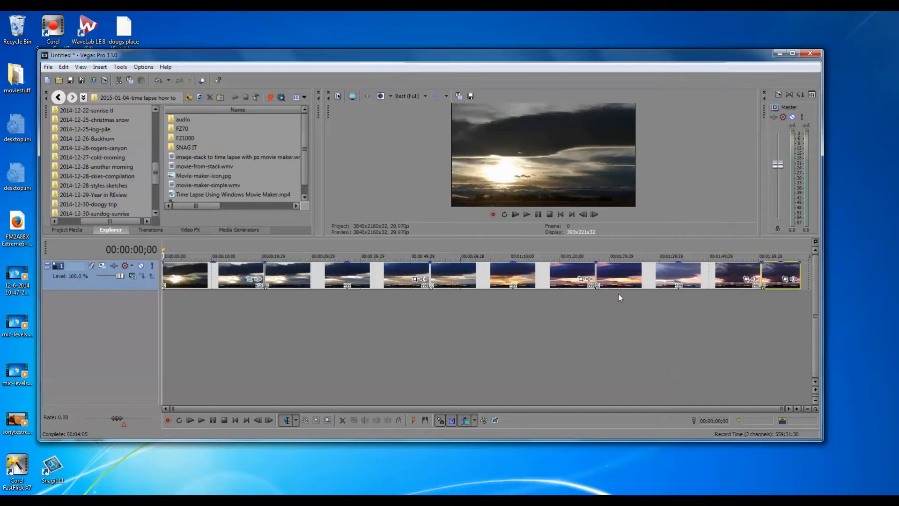
Step: Set the loop region to the entire project and choose the 2015-01-06-sunset-river folder as the render destination
{"action": "double_click", "coordinate": [514, 244]}
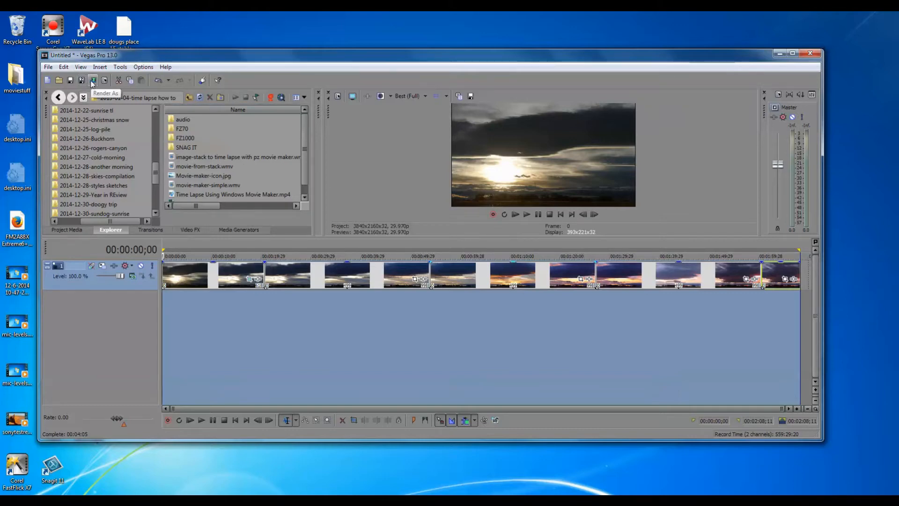
{"action": "left_click", "coordinate": [92, 83]}
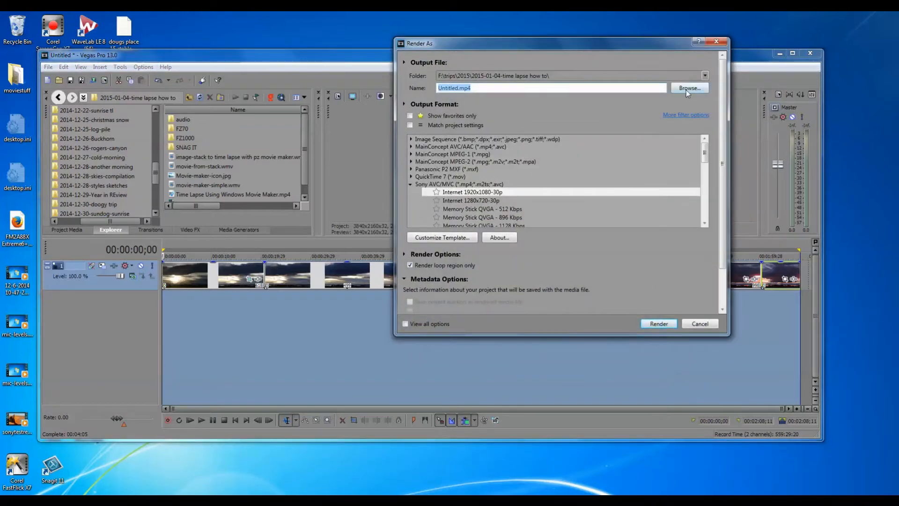
{"action": "left_click", "coordinate": [687, 89]}
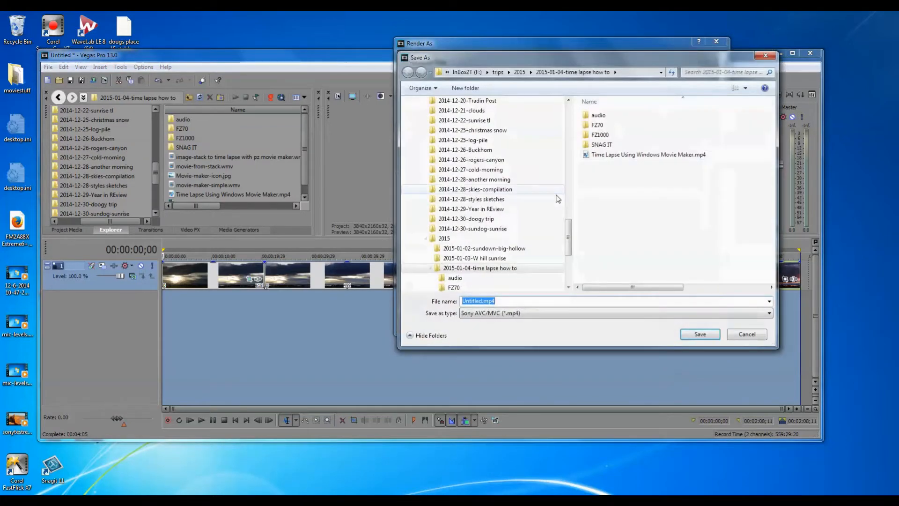
{"action": "scroll", "coordinate": [572, 257], "scroll_direction": "down", "scroll_amount": 4}
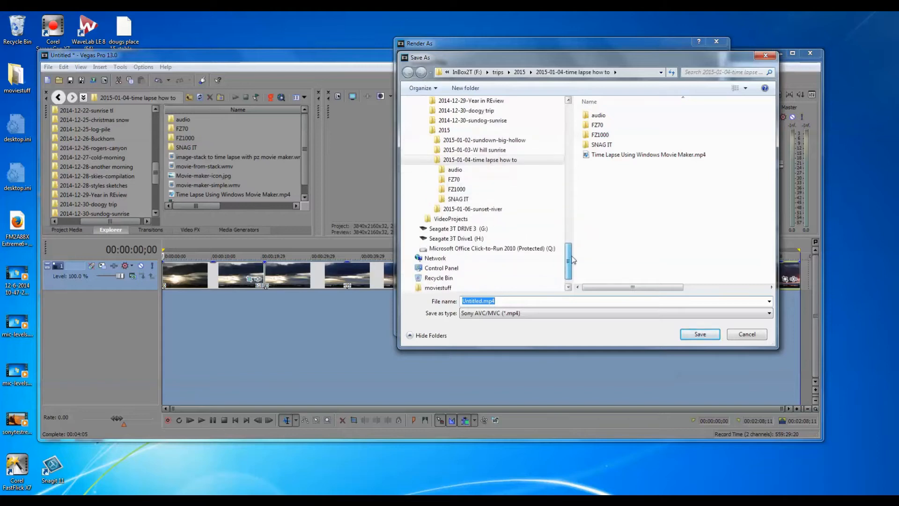
{"action": "left_click", "coordinate": [484, 209]}
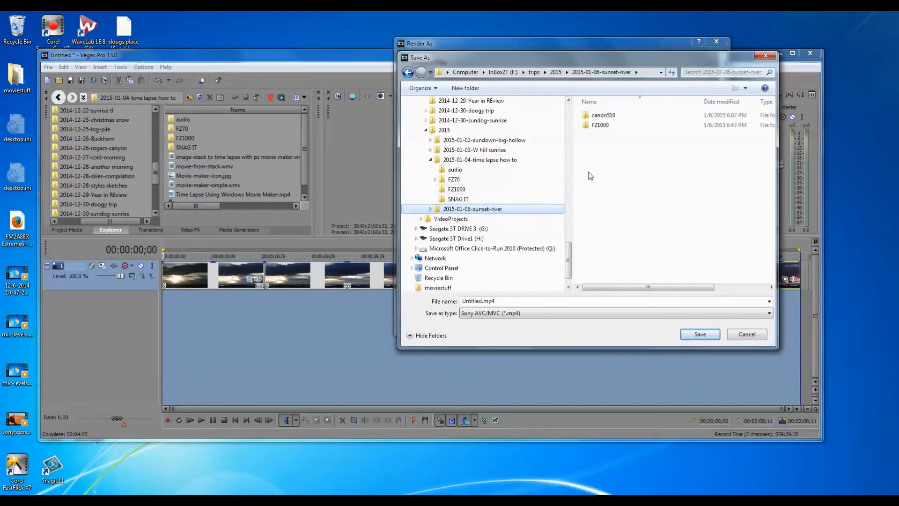
Step: Name the render output file 4k-merge.mp4 and confirm the save location
{"action": "double_click", "coordinate": [483, 302]}
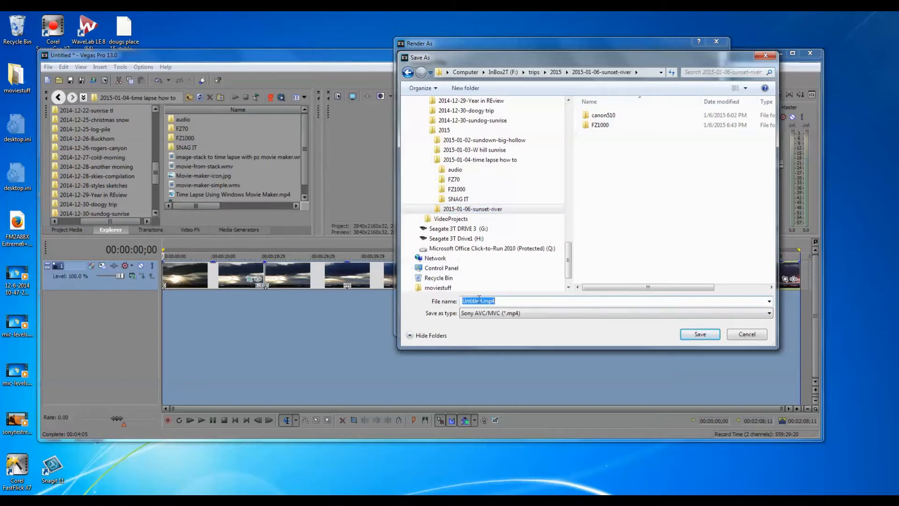
{"action": "left_click", "coordinate": [483, 300]}
{"action": "key", "text": "BackSpace"}
{"action": "key", "text": "BackSpace"}
{"action": "key", "text": "BackSpace"}
{"action": "key", "text": "BackSpace"}
{"action": "key", "text": "BackSpace"}
{"action": "key", "text": "BackSpace"}
{"action": "key", "text": "BackSpace"}
{"action": "key", "text": "BackSpace"}
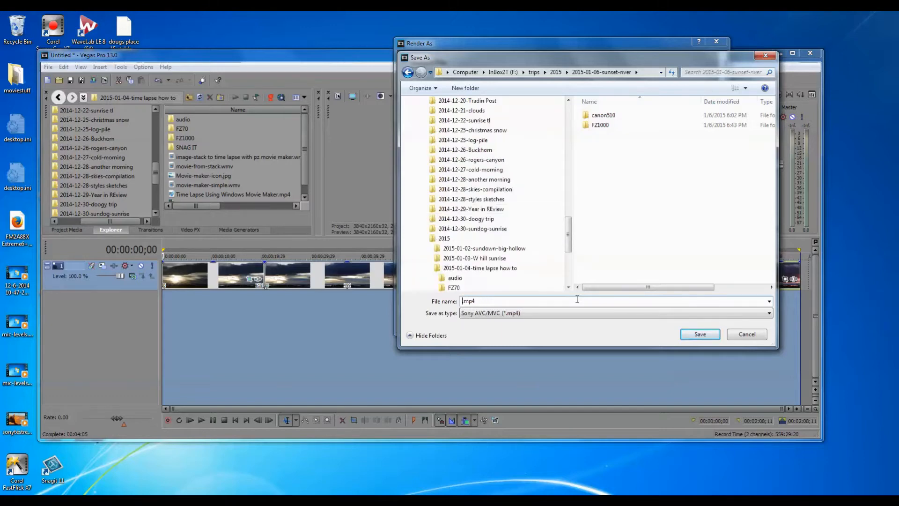
{"action": "type", "text": "4k-"}
{"action": "key", "text": "BackSpace"}
{"action": "key", "text": "BackSpace"}
{"action": "type", "text": "k-merge"}
{"action": "left_click", "coordinate": [698, 333]}
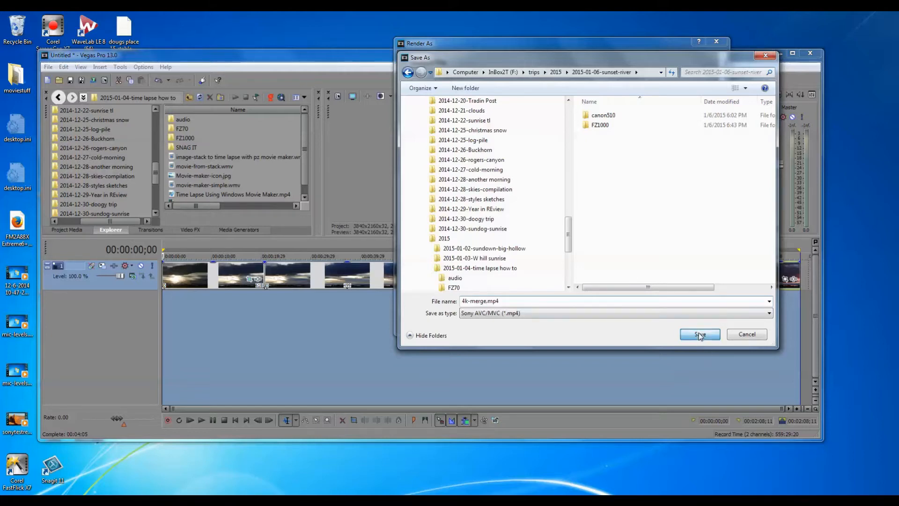
Step: Select the XAVC S 4K 3840x2160 Long-GOP 29.97p template under Sony XAVC / XAVC S and render the video
{"action": "left_click_drag", "start_coordinate": [705, 160], "coordinate": [708, 225]}
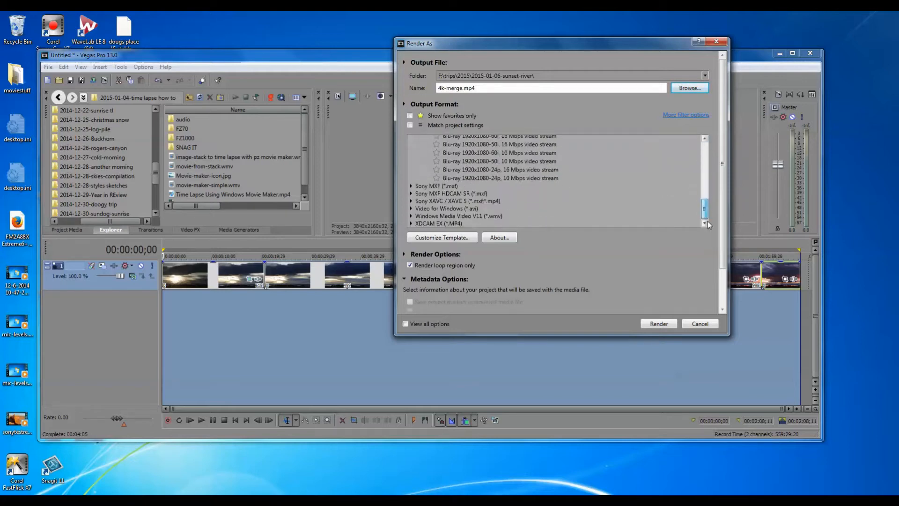
{"action": "left_click", "coordinate": [412, 201]}
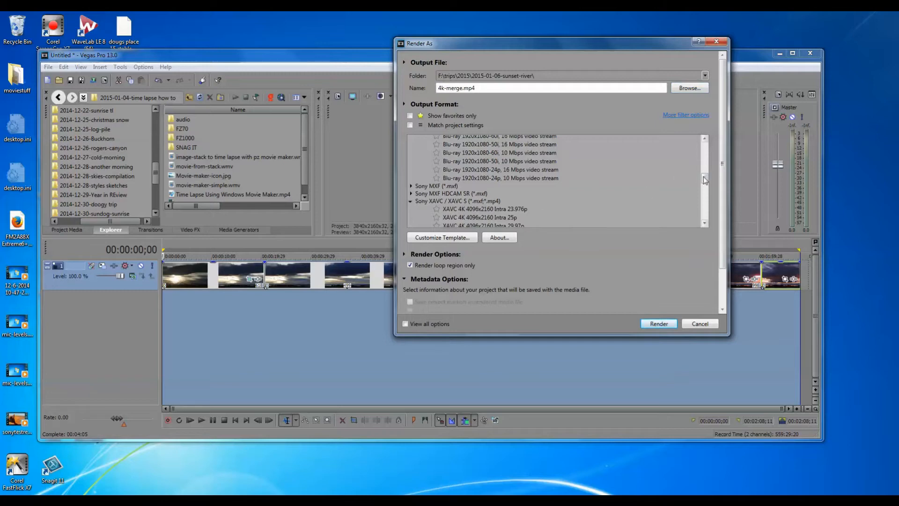
{"action": "left_click_drag", "start_coordinate": [705, 177], "coordinate": [714, 197]}
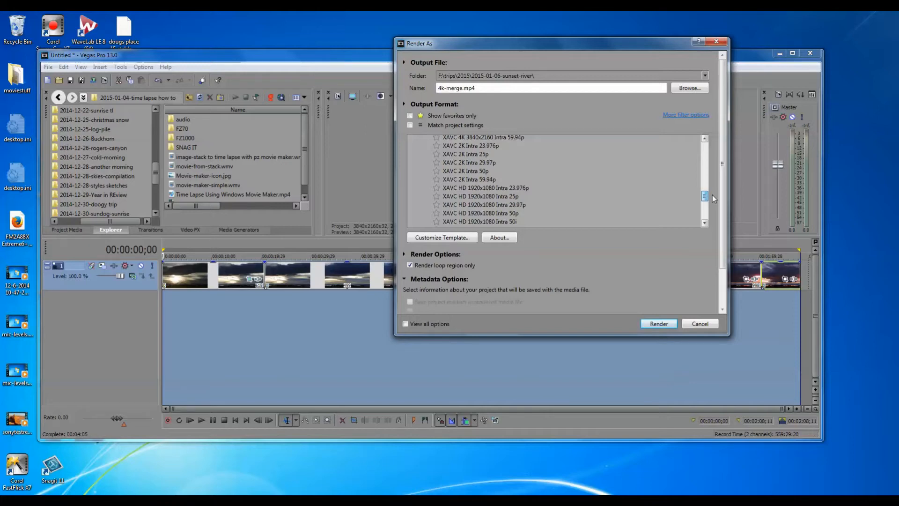
{"action": "left_click_drag", "start_coordinate": [712, 194], "coordinate": [714, 209]}
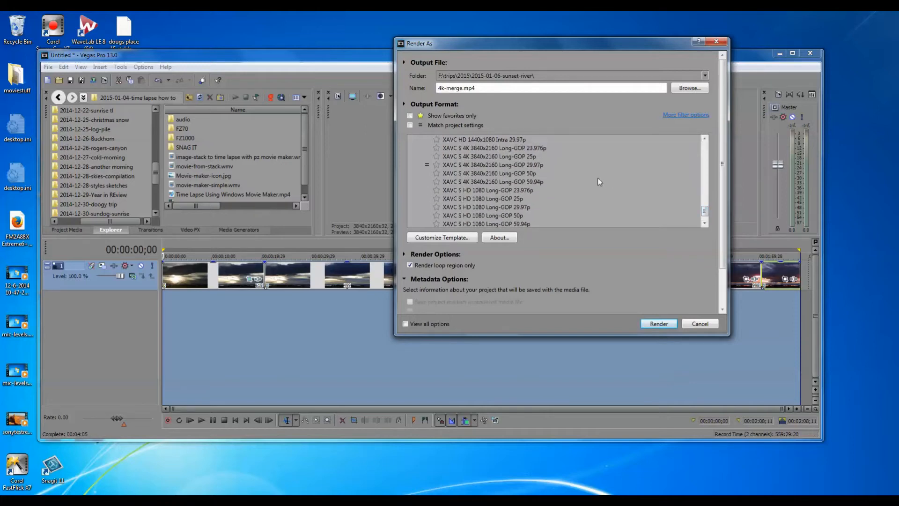
{"action": "left_click", "coordinate": [488, 166]}
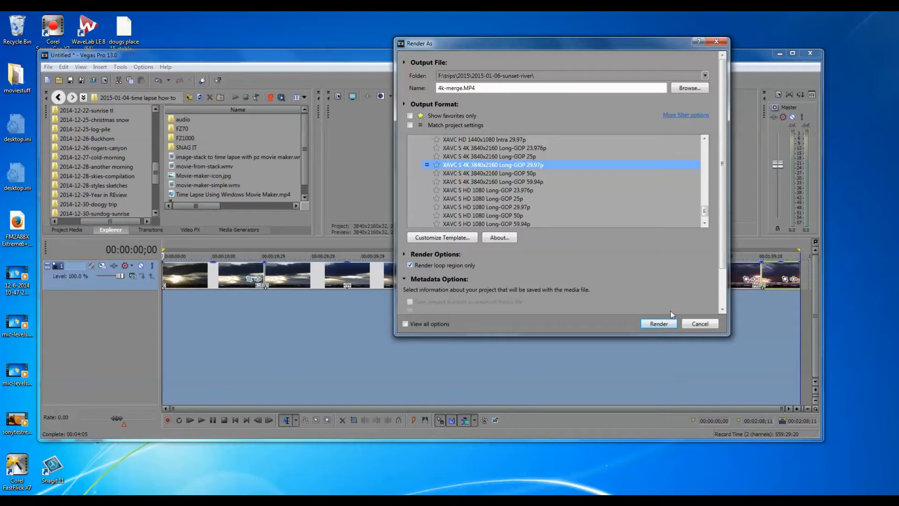
{"action": "left_click", "coordinate": [658, 324]}
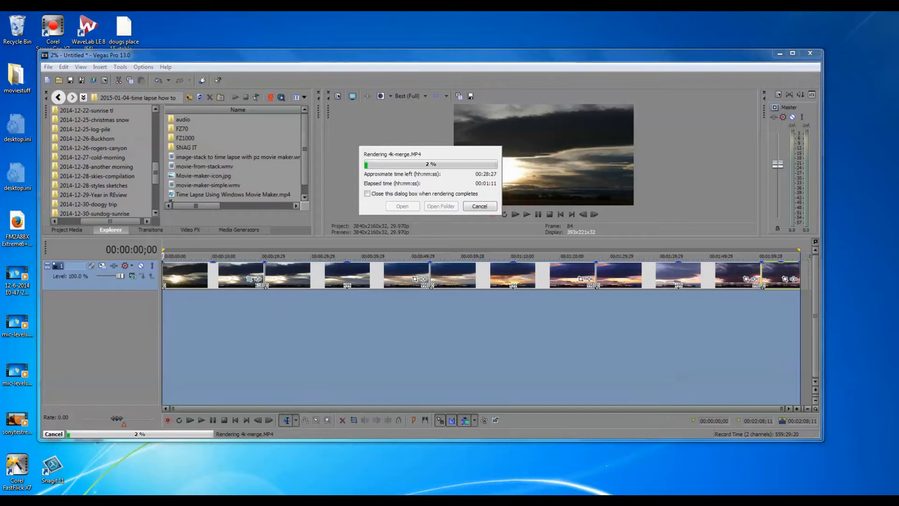
{"action": "left_click", "coordinate": [818, 499]}
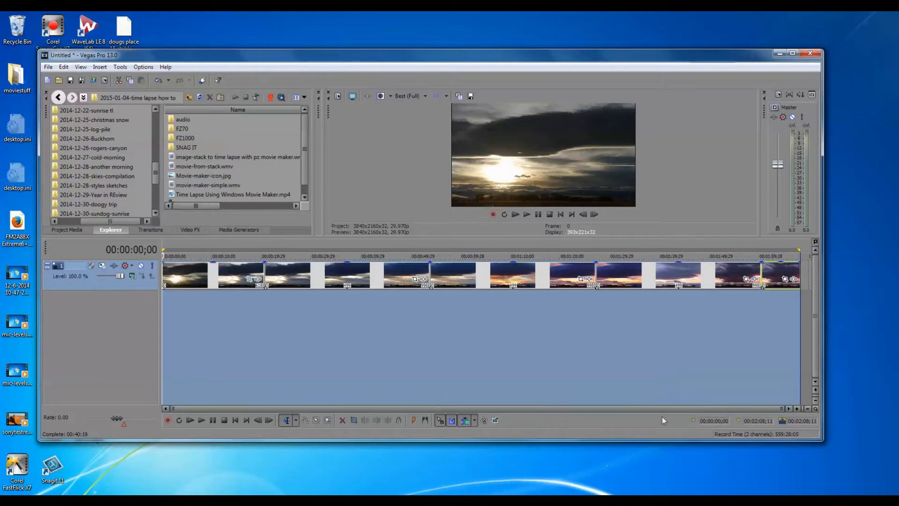
Step: Create a new project with the custom 1920x1080, 30.000 fps video settings, without saving the current project
{"action": "left_click", "coordinate": [49, 67]}
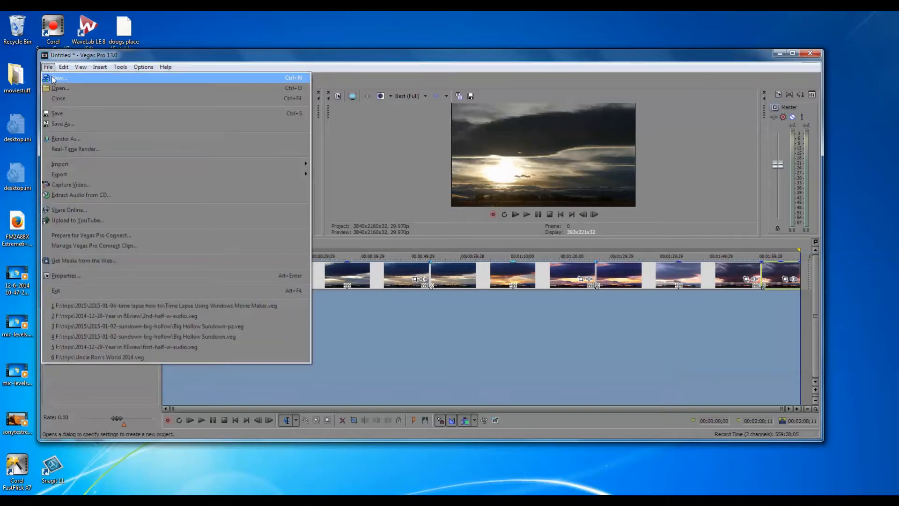
{"action": "left_click", "coordinate": [53, 78]}
{"action": "left_click", "coordinate": [436, 218]}
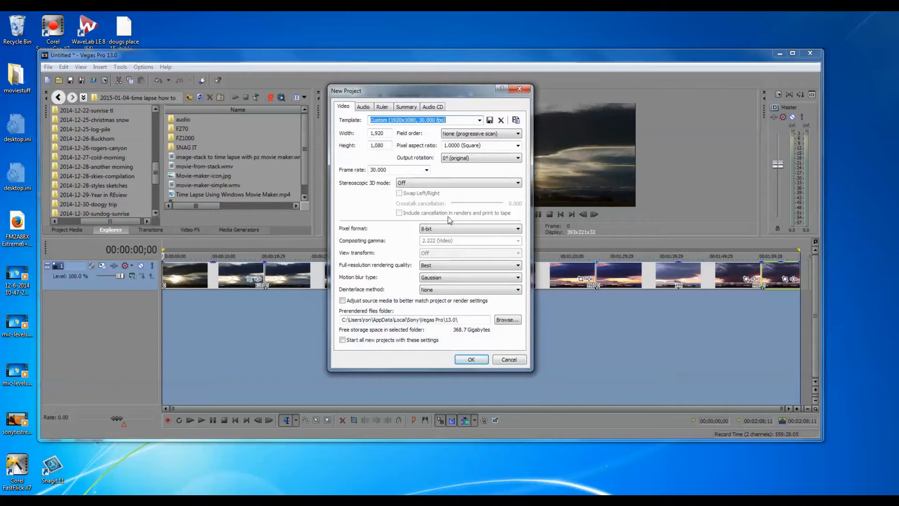
{"action": "left_click", "coordinate": [468, 359]}
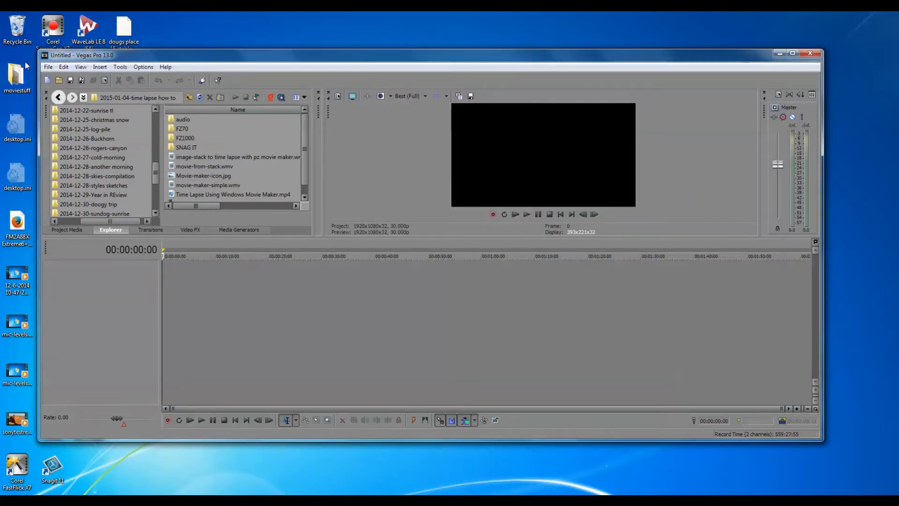
Step: Import 4k-merge.MP4 from the 2015-01-06-sunset-river folder and place it at the start of the empty timeline
{"action": "left_click", "coordinate": [49, 67]}
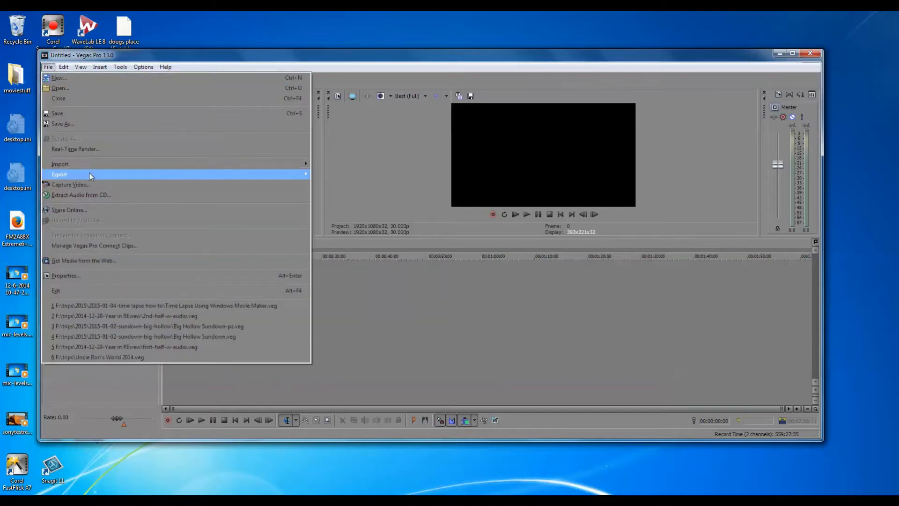
{"action": "mouse_move", "coordinate": [104, 164]}
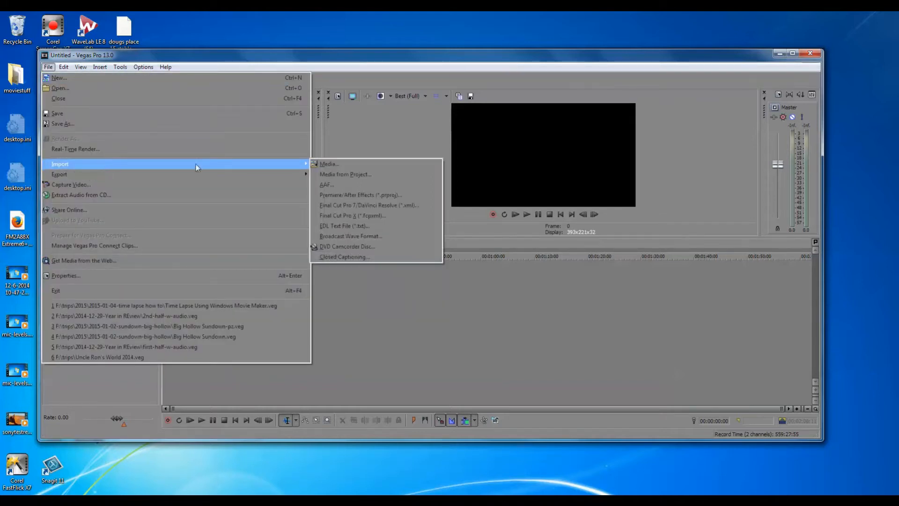
{"action": "left_click", "coordinate": [358, 164]}
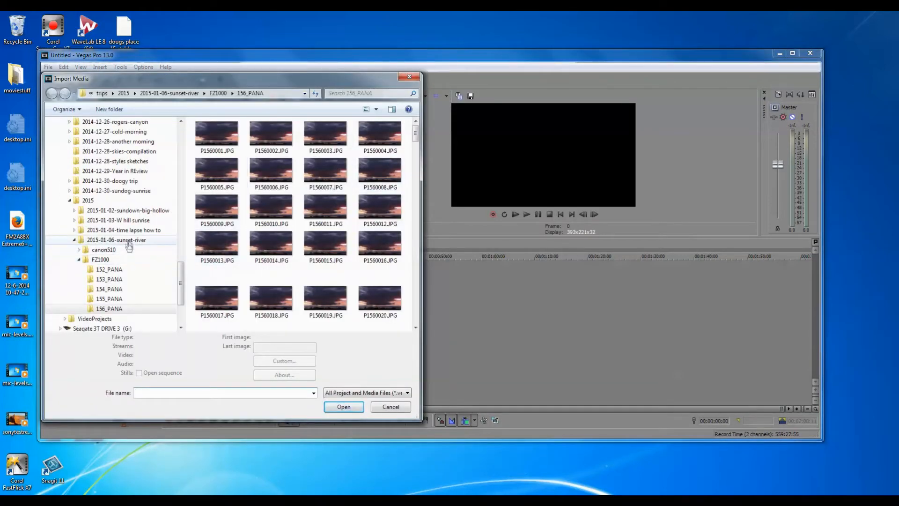
{"action": "left_click", "coordinate": [128, 241]}
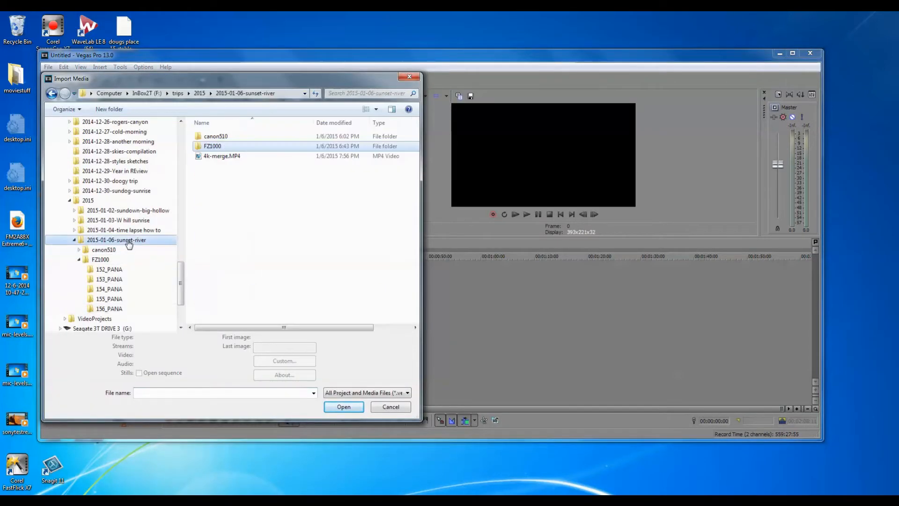
{"action": "left_click", "coordinate": [223, 156]}
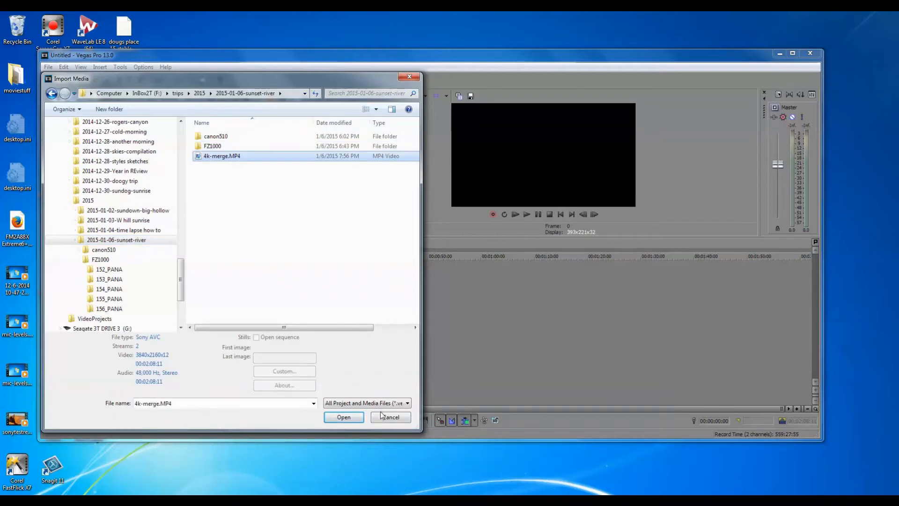
{"action": "left_click", "coordinate": [344, 416]}
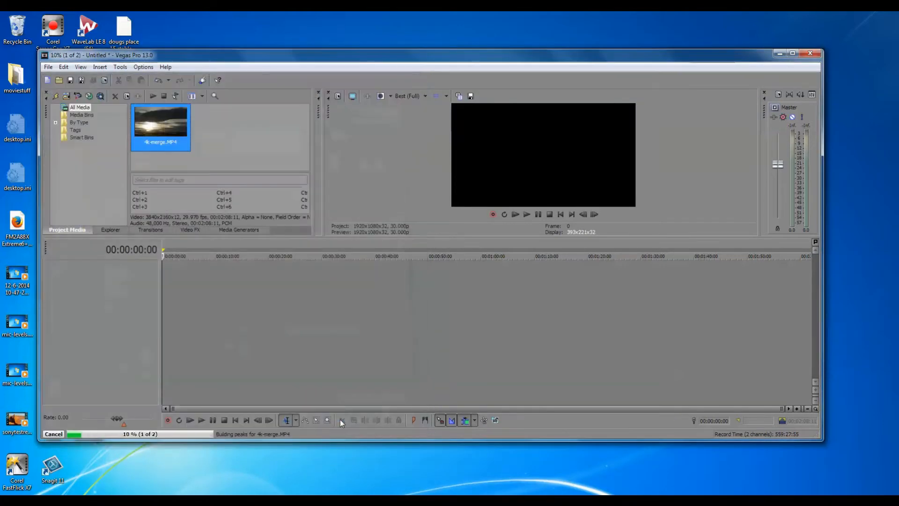
{"action": "left_click_drag", "start_coordinate": [168, 134], "coordinate": [165, 292]}
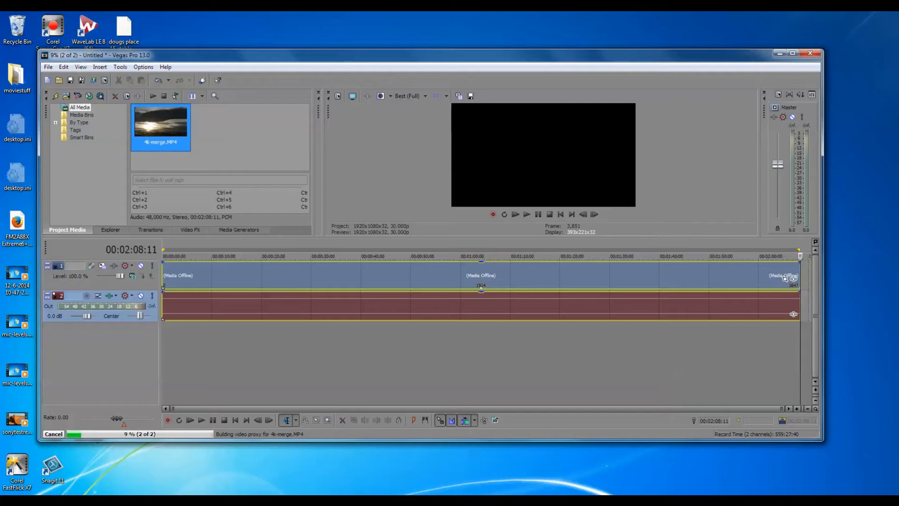
{"action": "left_click", "coordinate": [818, 500]}
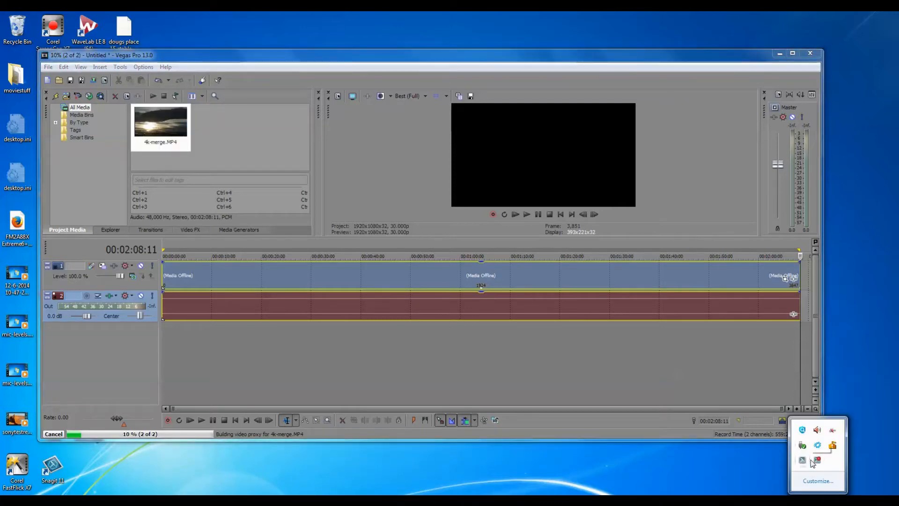
{"action": "left_click", "coordinate": [816, 461]}
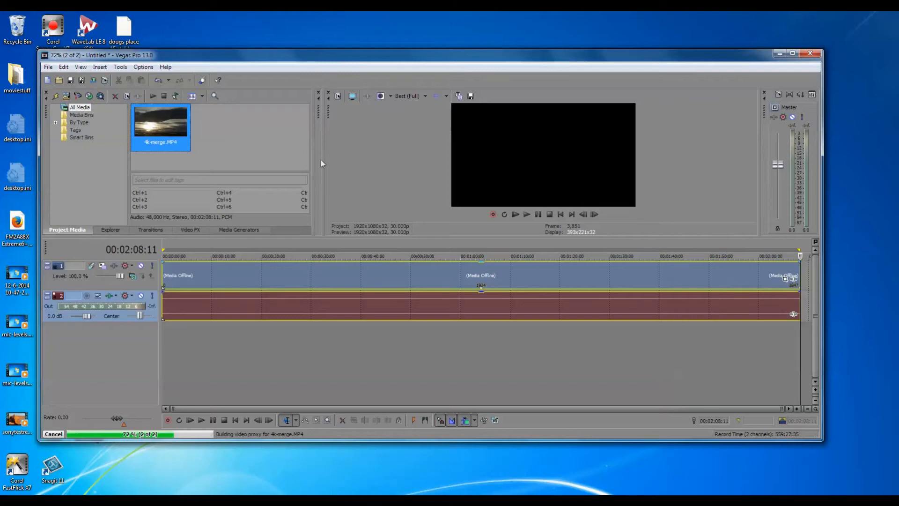
Step: Set the project video properties to the QFHD 24p (3840x2160) template with the frame rate changed to 29.970 (NTSC)
{"action": "left_click", "coordinate": [338, 97]}
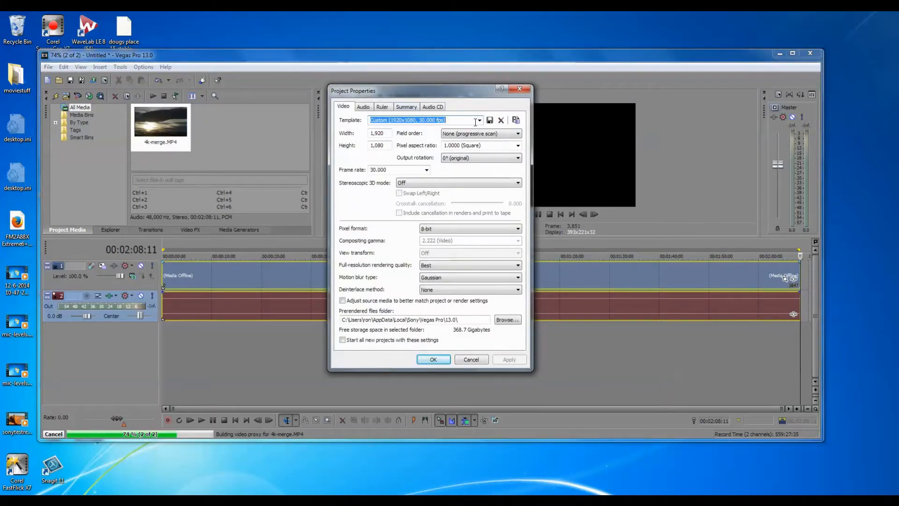
{"action": "left_click", "coordinate": [480, 120]}
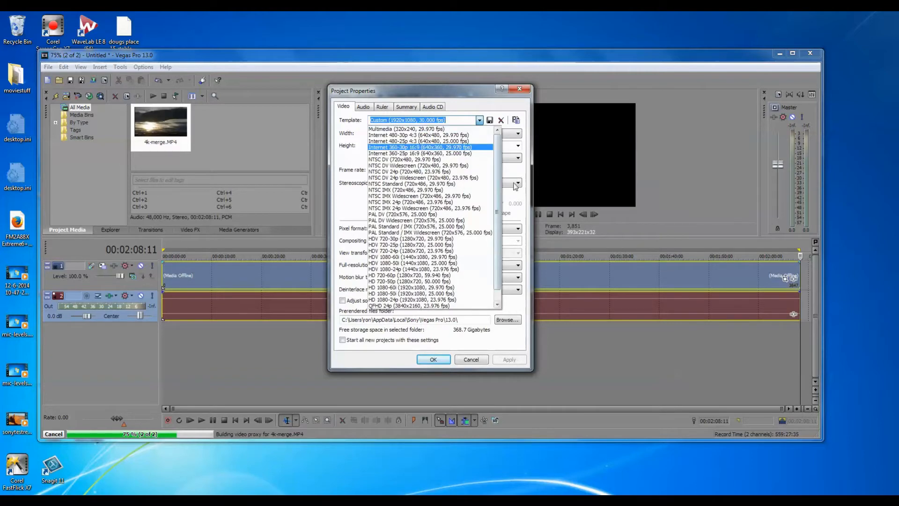
{"action": "left_click_drag", "start_coordinate": [498, 209], "coordinate": [495, 256]}
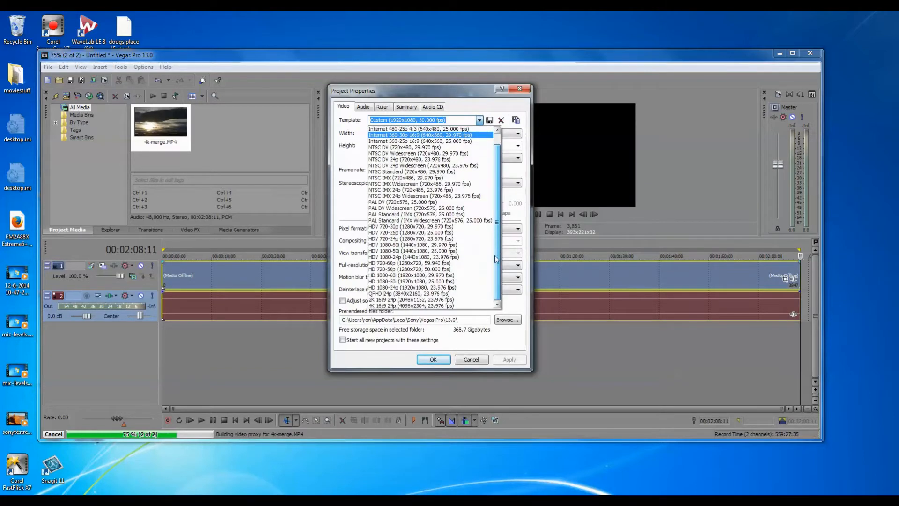
{"action": "left_click", "coordinate": [445, 294]}
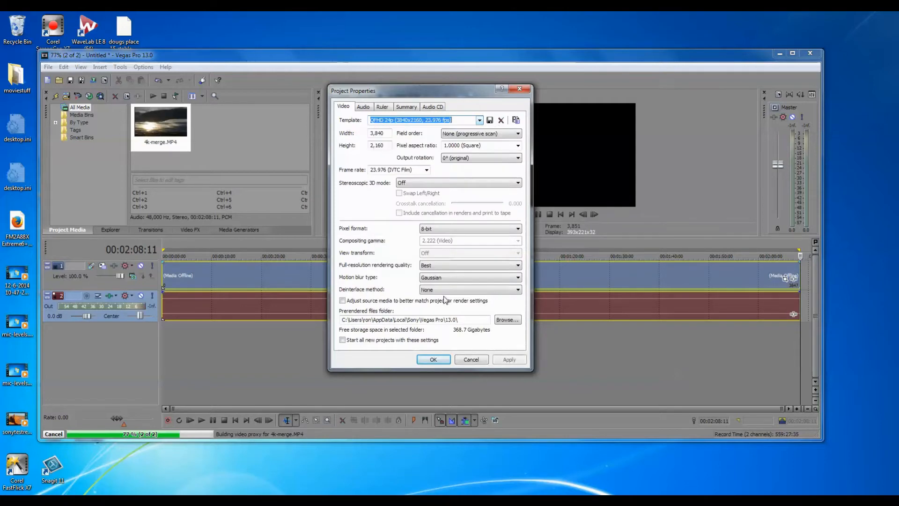
{"action": "left_click", "coordinate": [426, 170]}
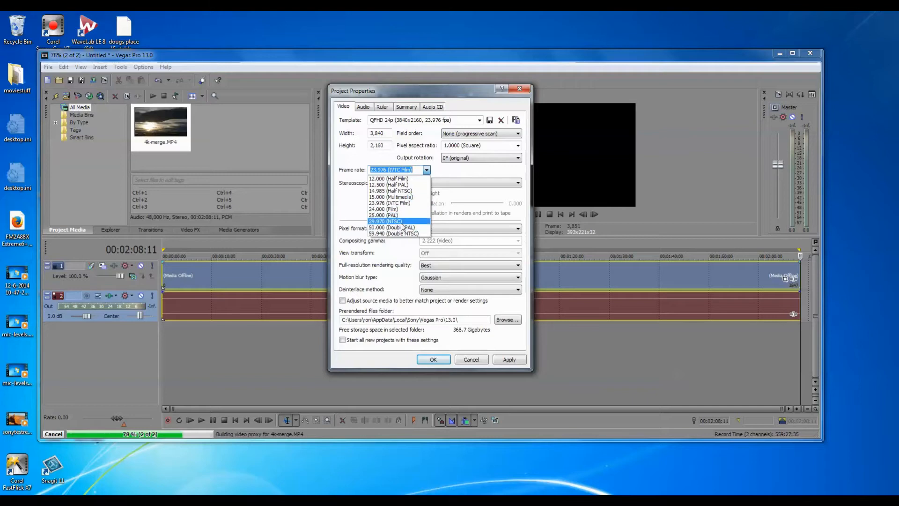
{"action": "left_click", "coordinate": [401, 221]}
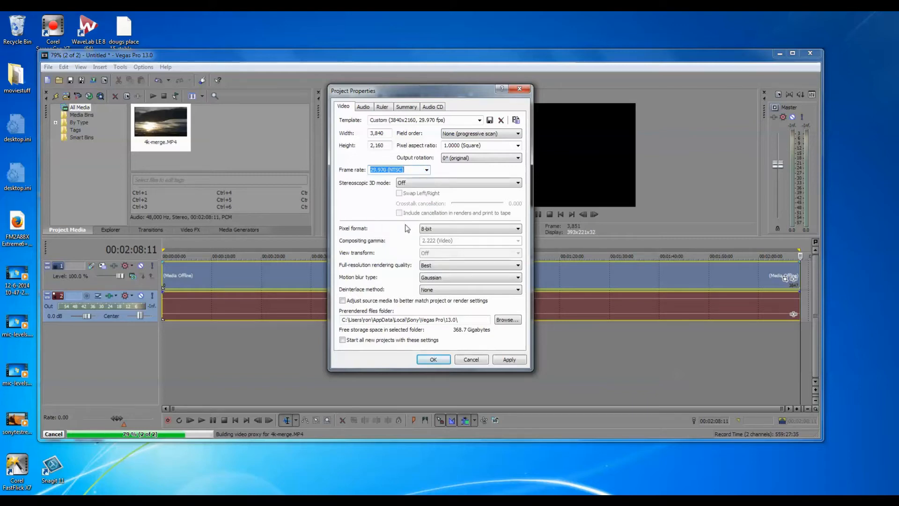
{"action": "left_click", "coordinate": [433, 360]}
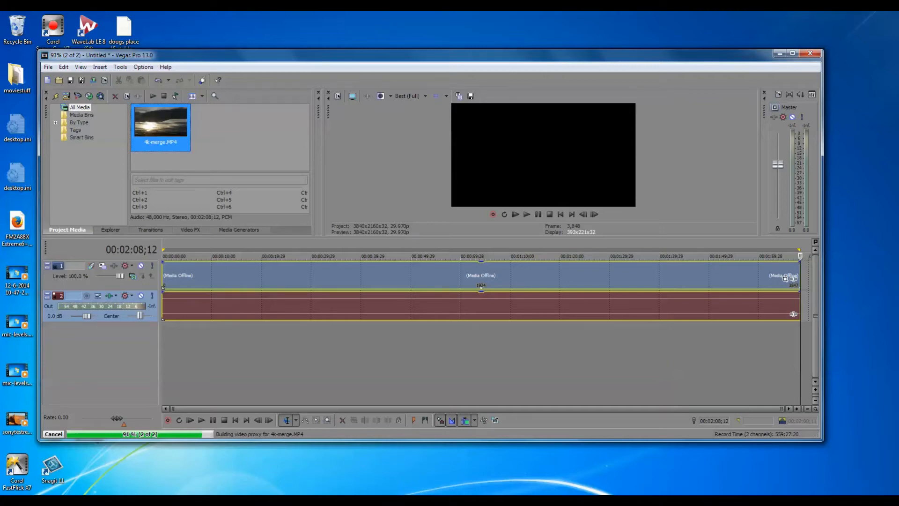
{"action": "left_click", "coordinate": [819, 500]}
{"action": "left_click", "coordinate": [821, 460]}
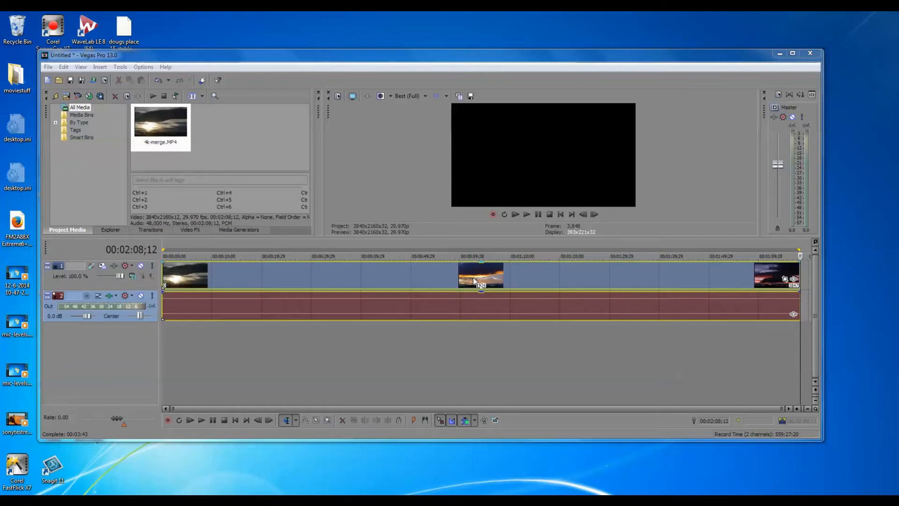
Step: Play back the 4k-merge clip from several points on the timeline to check how the time-lapse looks
{"action": "left_click", "coordinate": [518, 361]}
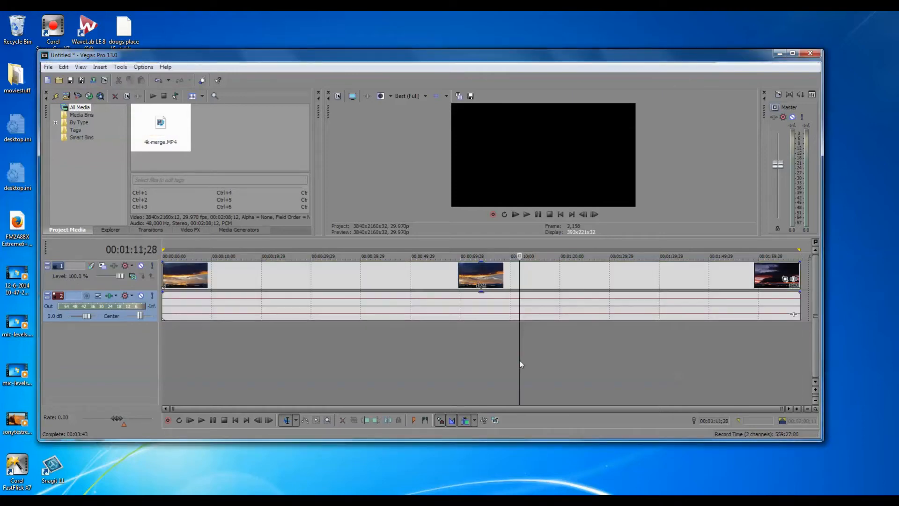
{"action": "left_click", "coordinate": [527, 214]}
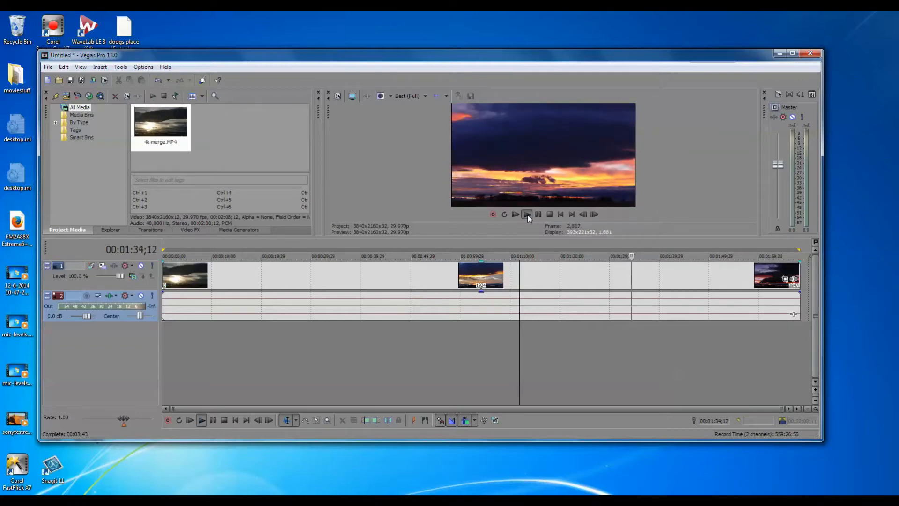
{"action": "left_click", "coordinate": [269, 247]}
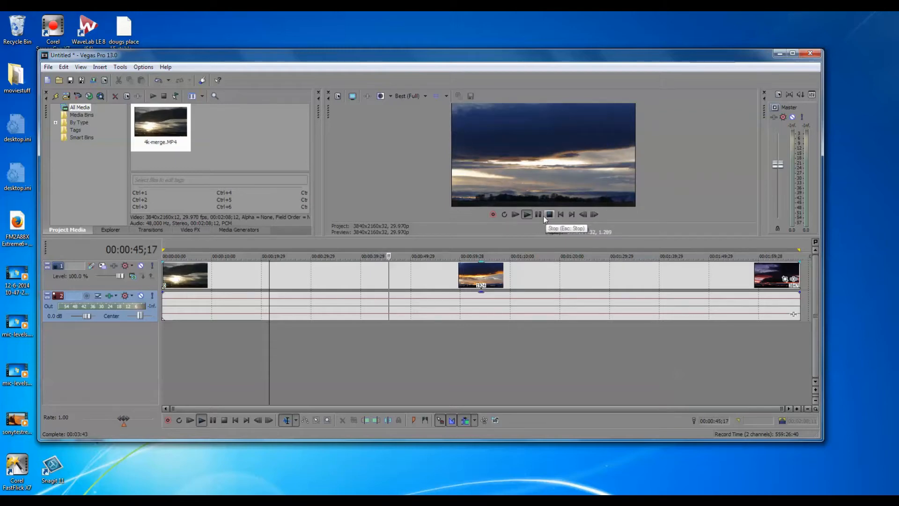
{"action": "double_click", "coordinate": [519, 245]}
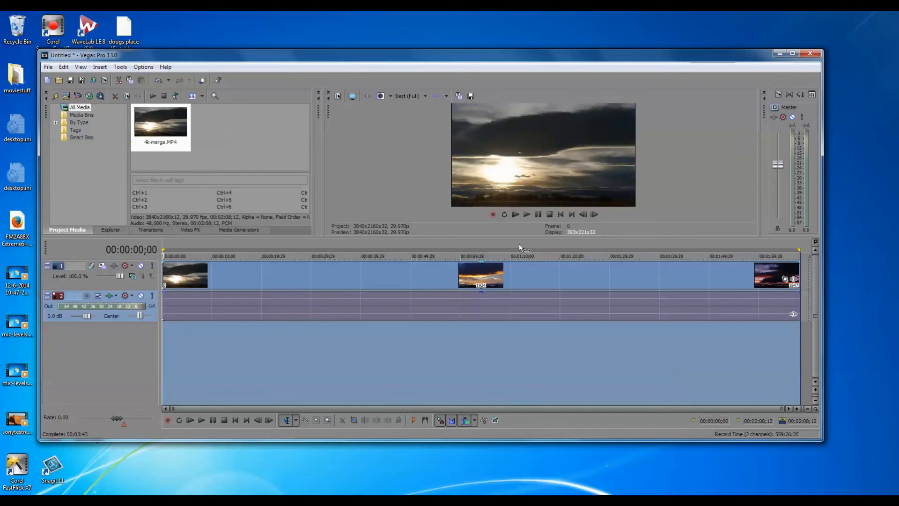
{"action": "left_click", "coordinate": [545, 339]}
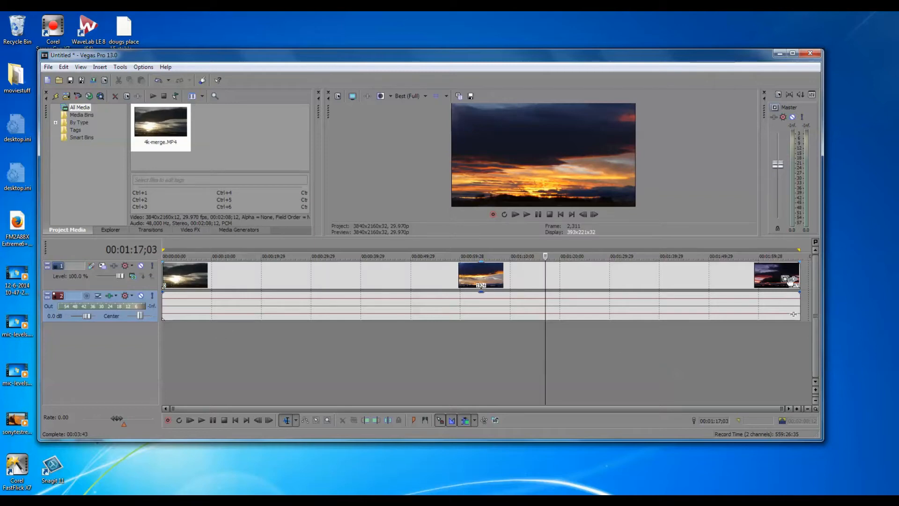
Step: In Event Pan/Crop, crop the clip's first frame around the sun to about 2,034 x 1,144, centred near 1,044, 1,435
{"action": "left_click", "coordinate": [785, 279]}
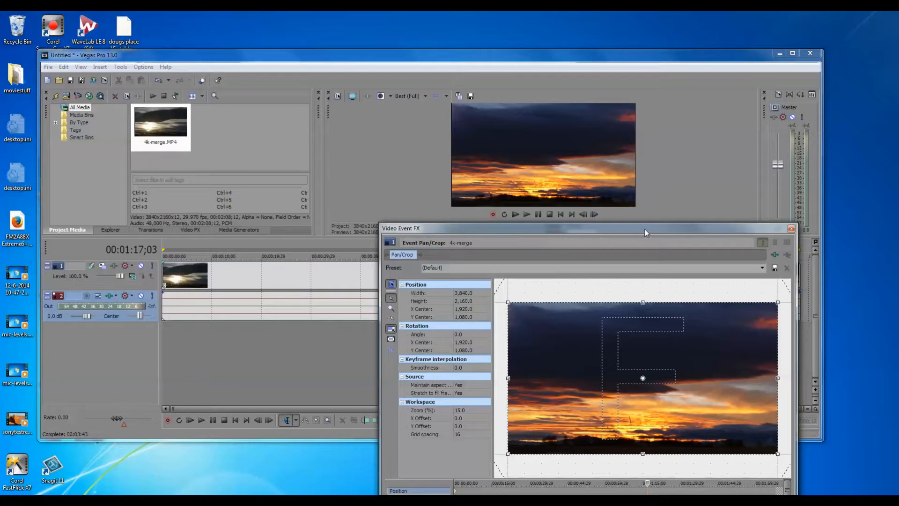
{"action": "left_click_drag", "start_coordinate": [645, 229], "coordinate": [244, 73]}
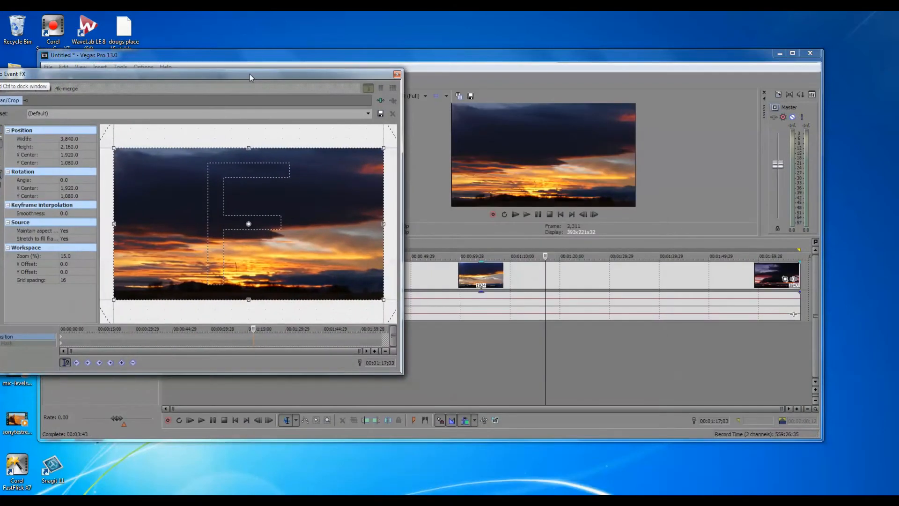
{"action": "left_click", "coordinate": [561, 214]}
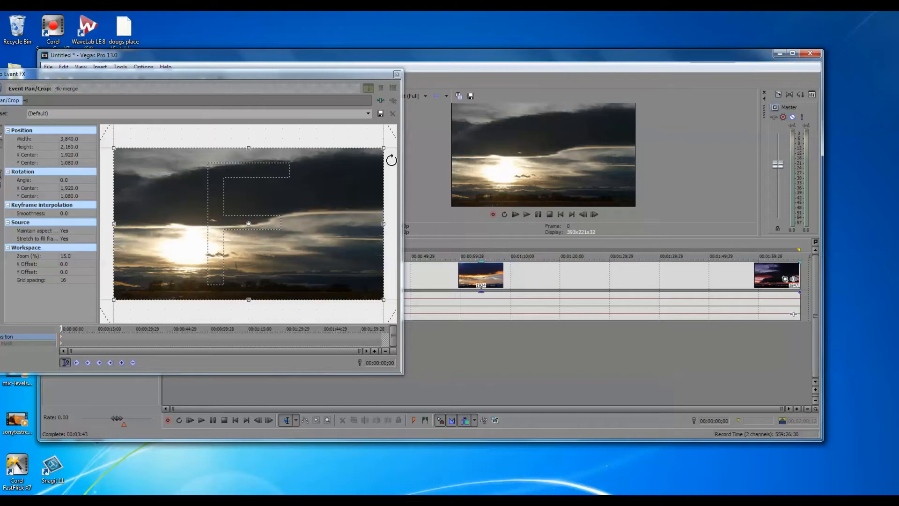
{"action": "left_click_drag", "start_coordinate": [385, 151], "coordinate": [249, 225]}
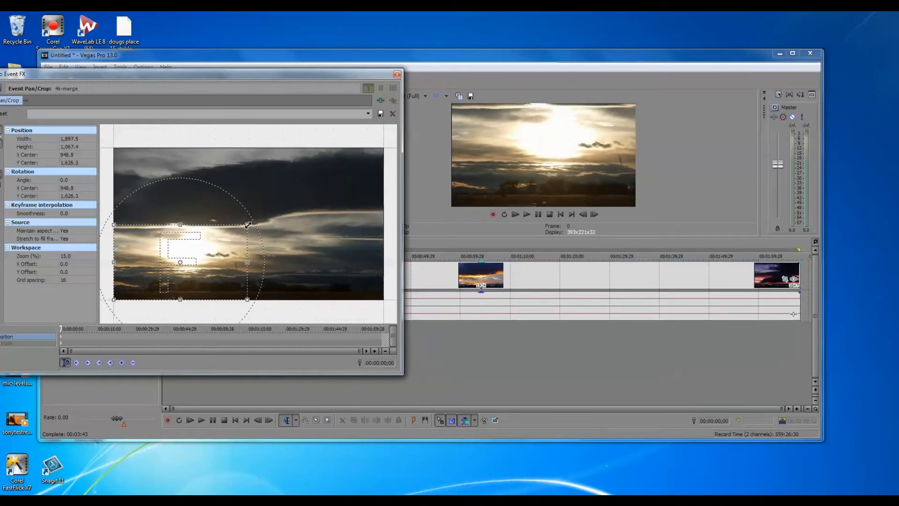
{"action": "left_click_drag", "start_coordinate": [248, 224], "coordinate": [257, 218]}
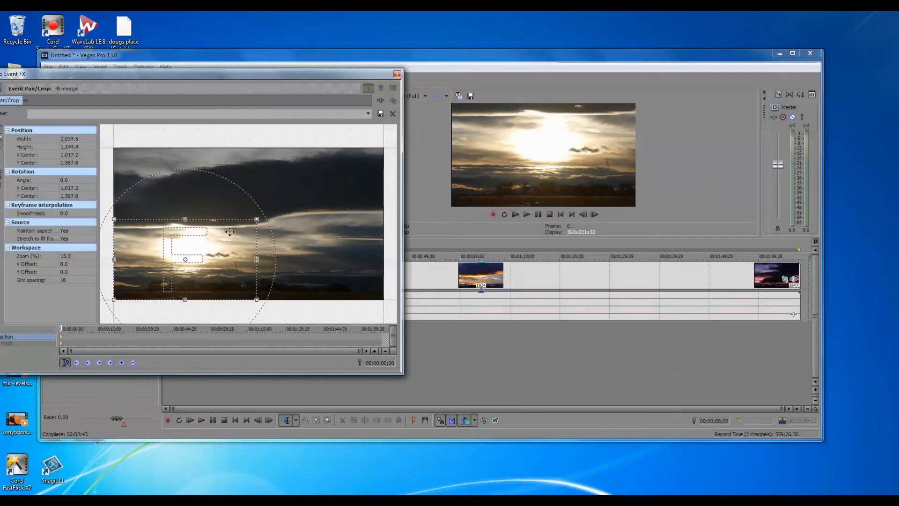
{"action": "left_click_drag", "start_coordinate": [225, 257], "coordinate": [229, 248]}
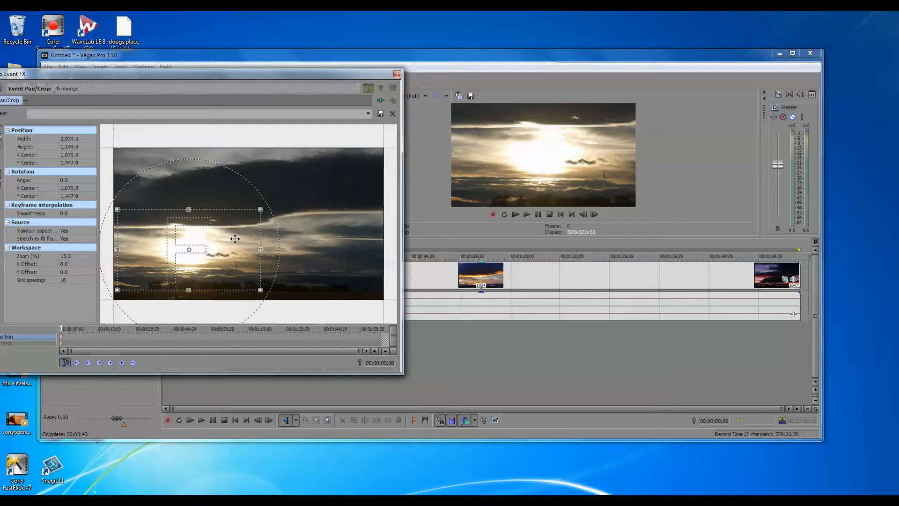
{"action": "mouse_move", "coordinate": [233, 239]}
{"action": "left_mouse_down"}
{"action": "mouse_move", "coordinate": [271, 239]}
{"action": "mouse_move", "coordinate": [232, 237]}
{"action": "left_mouse_up"}
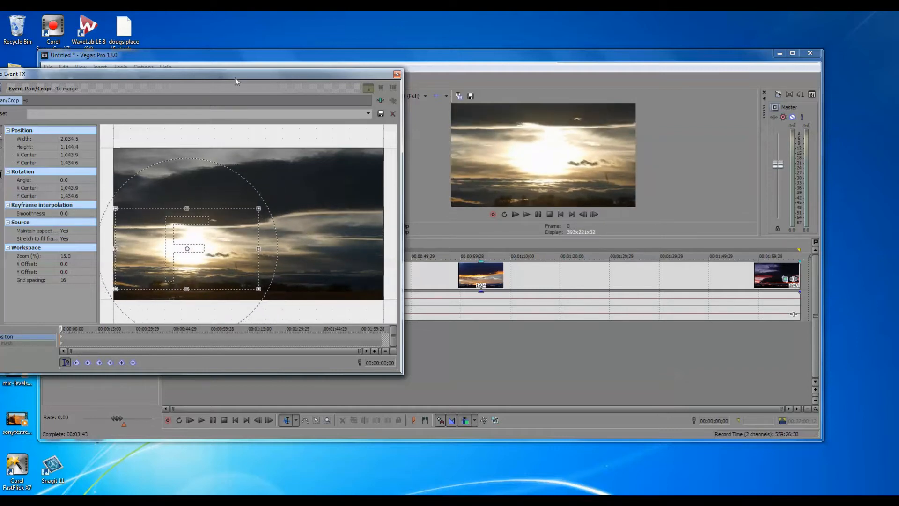
Step: Narrow the Video Event FX window and separate it from the main window, keeping the crop settings, preview and timeline accessible
{"action": "left_click_drag", "start_coordinate": [231, 74], "coordinate": [322, 75]}
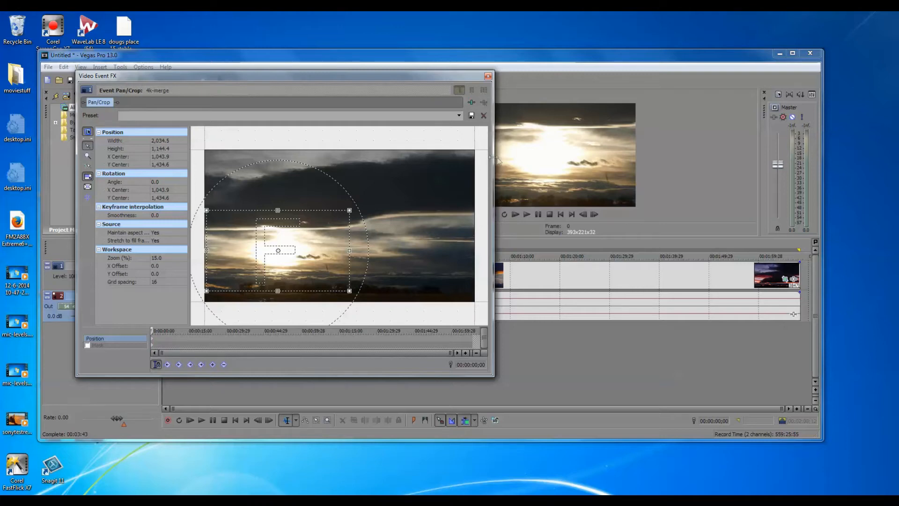
{"action": "left_click_drag", "start_coordinate": [493, 155], "coordinate": [358, 170]}
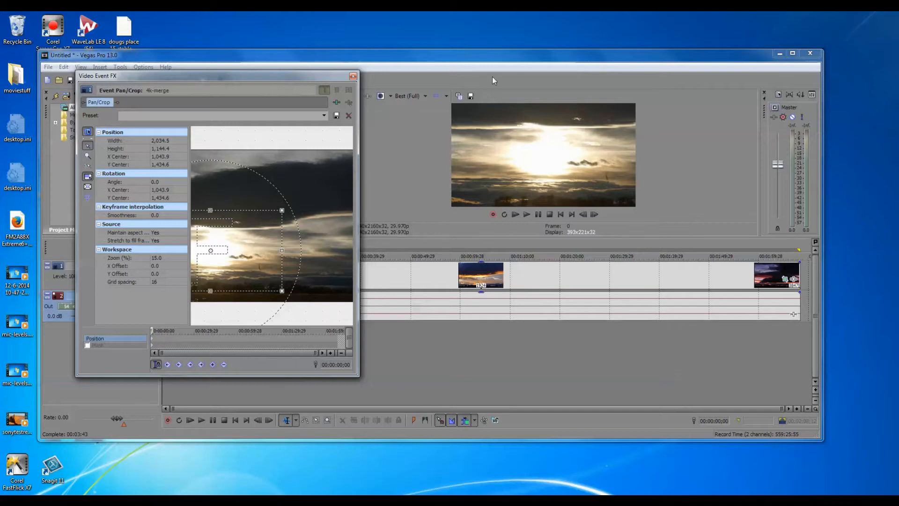
{"action": "left_click_drag", "start_coordinate": [533, 57], "coordinate": [719, 51]}
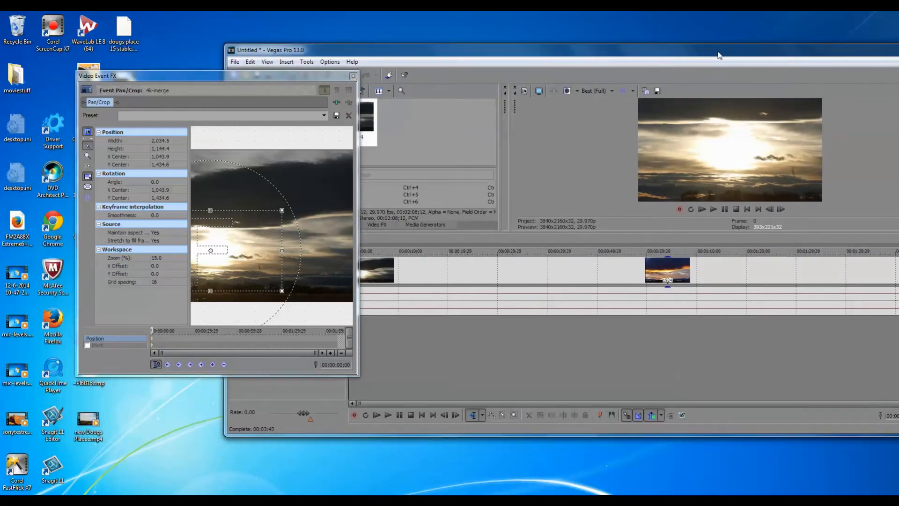
Step: Add a position keyframe at 00:00:10;16 with the crop area enlarged to about 2,496 x 1,404
{"action": "left_click", "coordinate": [401, 237]}
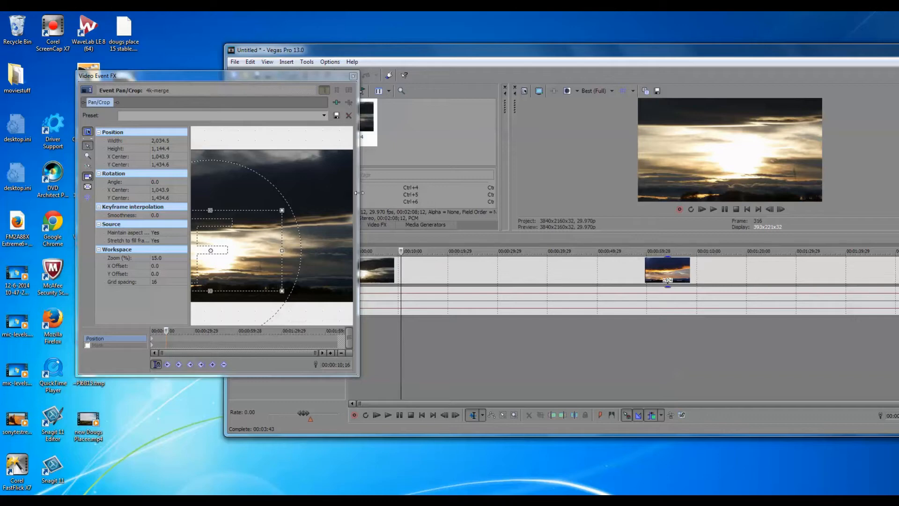
{"action": "left_click_drag", "start_coordinate": [359, 191], "coordinate": [530, 187]}
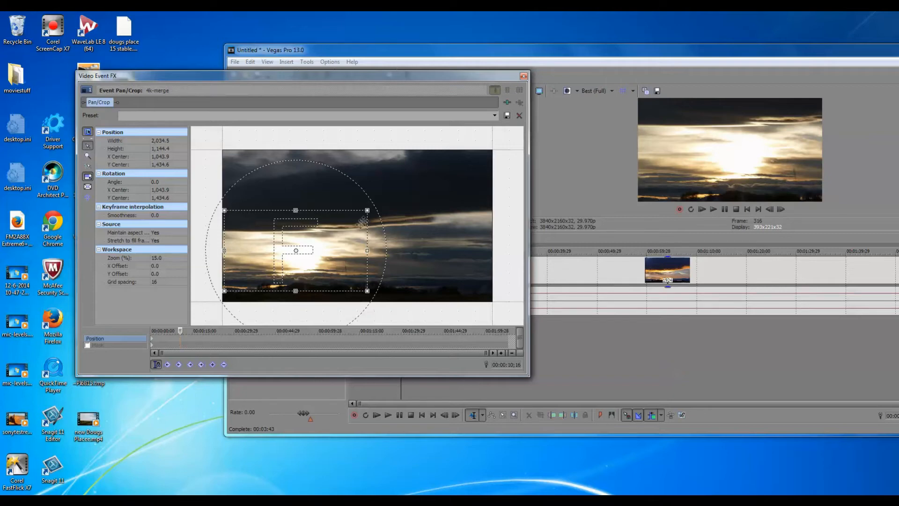
{"action": "left_click_drag", "start_coordinate": [368, 211], "coordinate": [414, 191]}
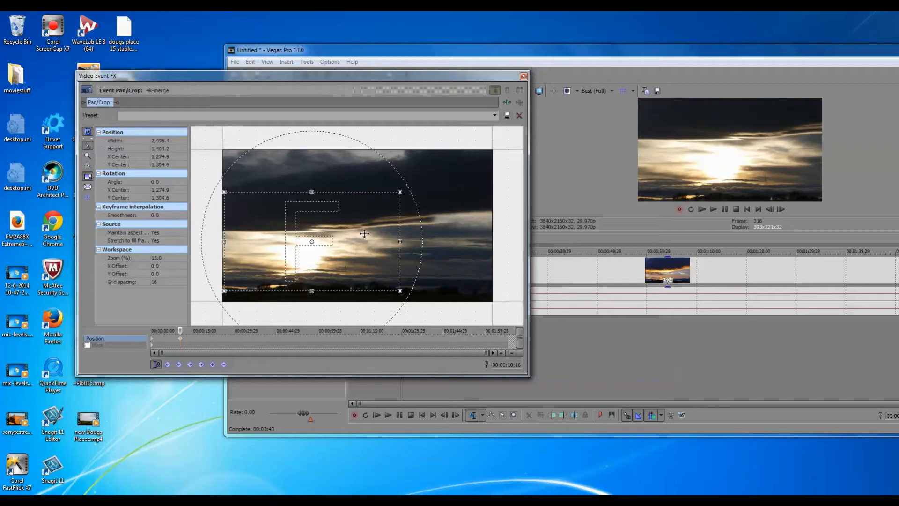
Step: Recentre the crop area at 00:00:10;16 to about 2,001, 1,411 and play the timeline on to 00:00:17;04
{"action": "left_click_drag", "start_coordinate": [363, 234], "coordinate": [415, 241]}
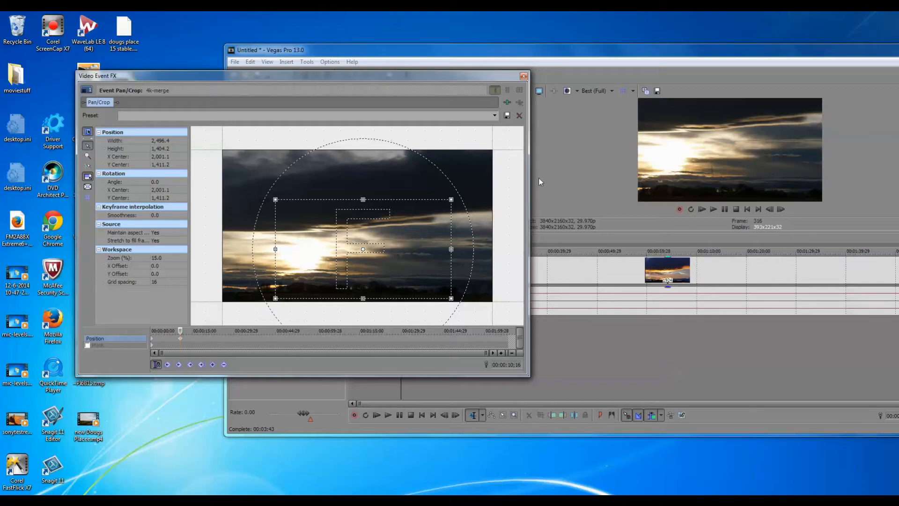
{"action": "left_click_drag", "start_coordinate": [527, 168], "coordinate": [335, 169]}
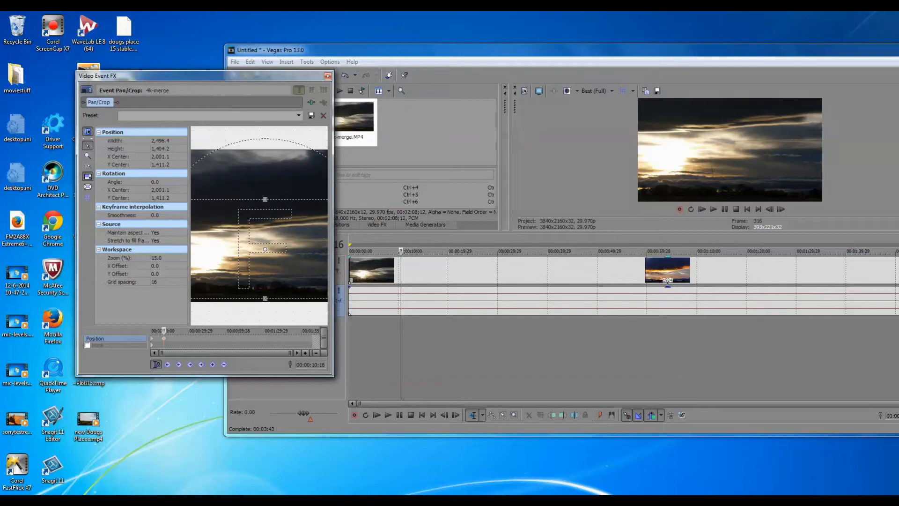
{"action": "key", "text": "space"}
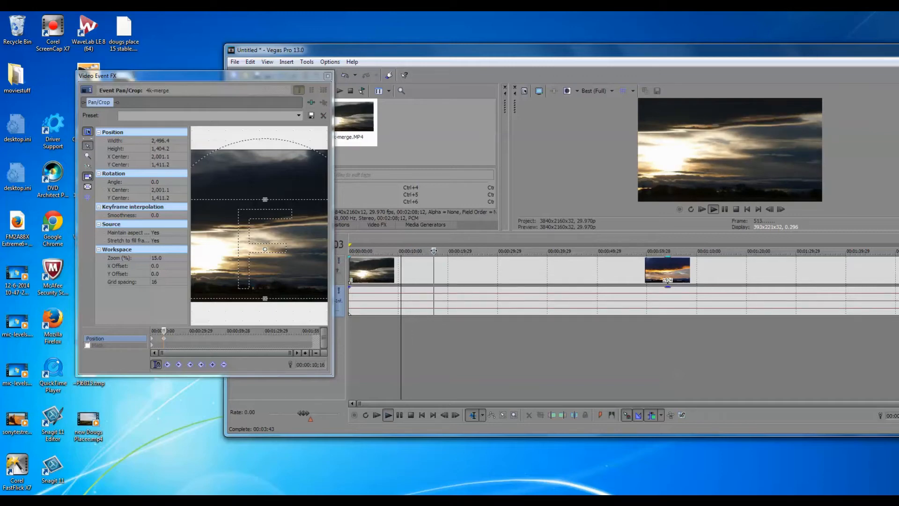
{"action": "key", "text": "space"}
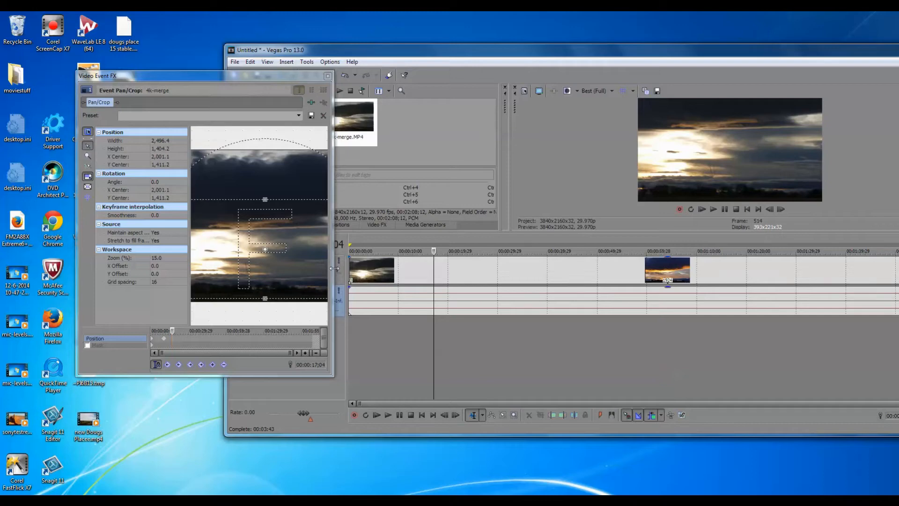
Step: Add a position keyframe at 00:00:17;04 with the crop area at about 2,850 x 1,603, centred near 1,438, 1,305
{"action": "left_click_drag", "start_coordinate": [333, 246], "coordinate": [551, 235]}
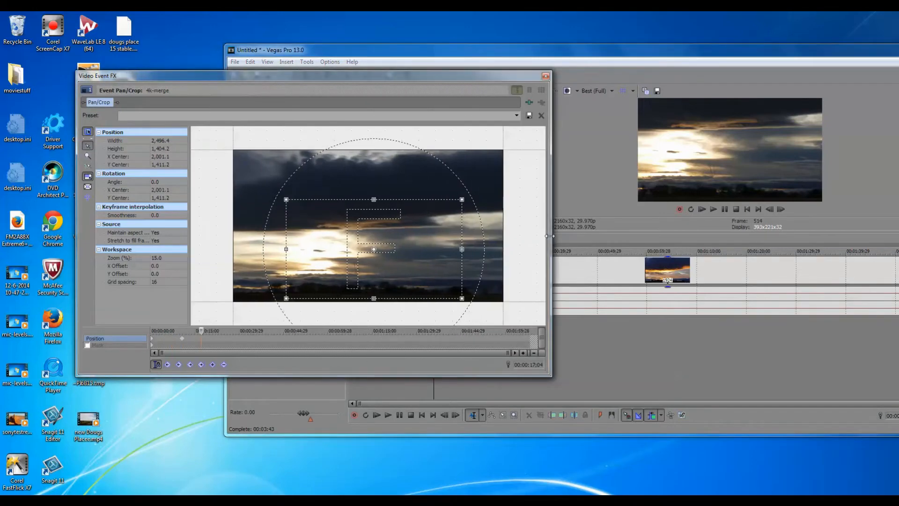
{"action": "left_click_drag", "start_coordinate": [426, 258], "coordinate": [375, 257]}
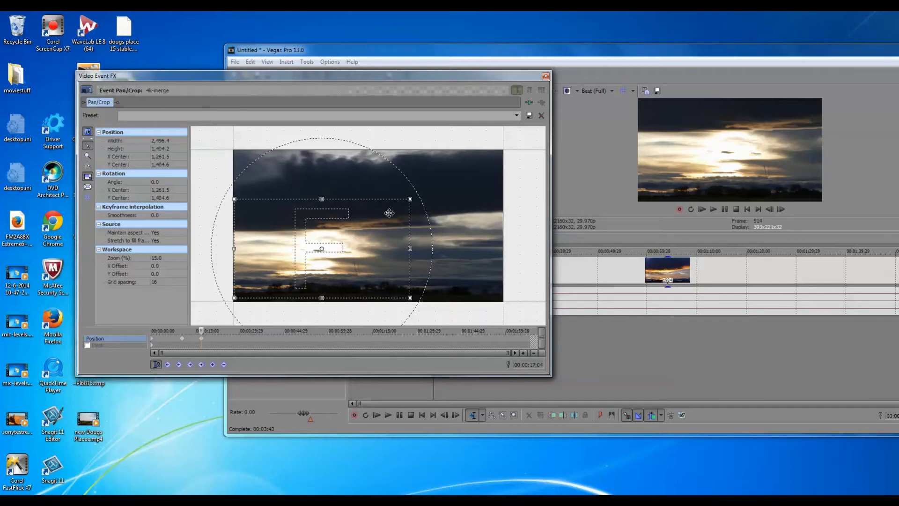
{"action": "left_click_drag", "start_coordinate": [410, 200], "coordinate": [493, 152]}
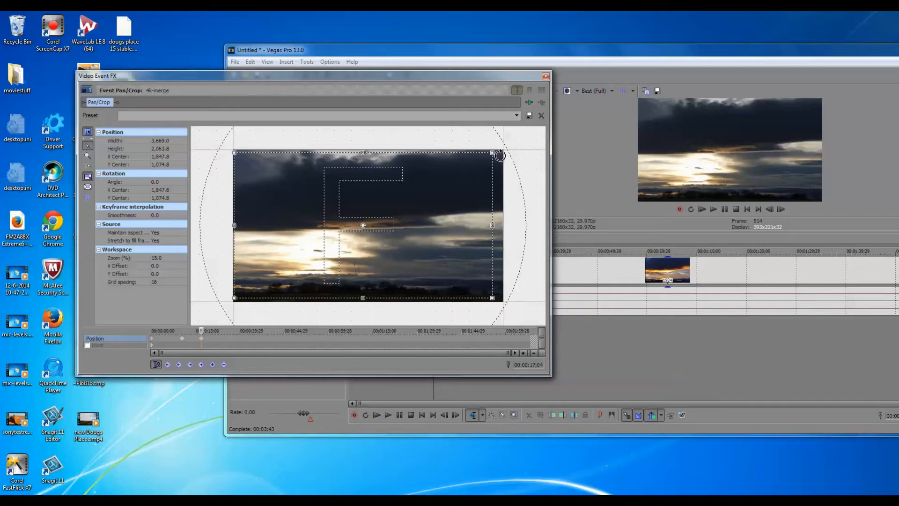
{"action": "left_click_drag", "start_coordinate": [489, 153], "coordinate": [427, 189]}
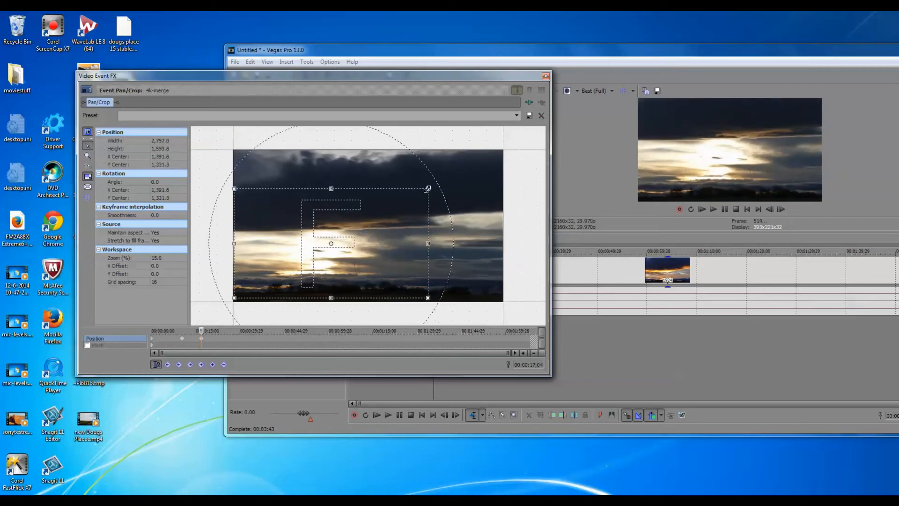
{"action": "left_click_drag", "start_coordinate": [427, 189], "coordinate": [431, 186]}
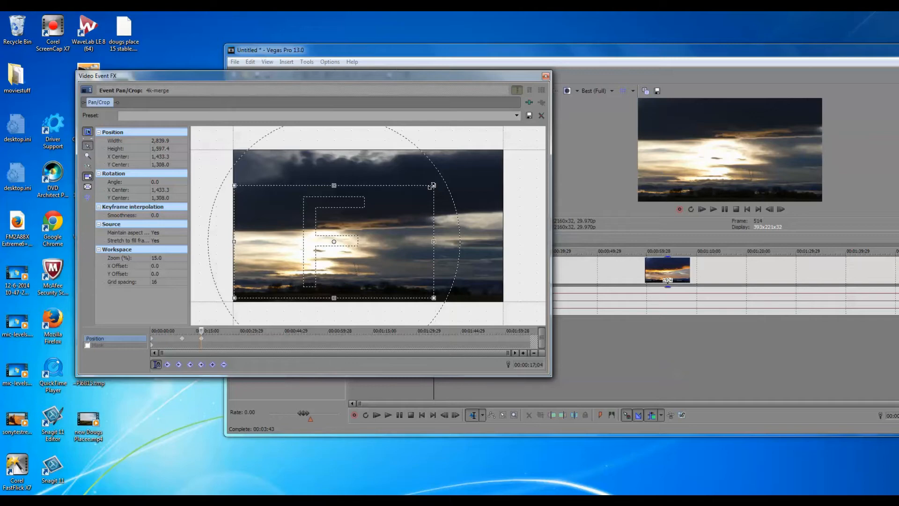
{"action": "left_click_drag", "start_coordinate": [432, 185], "coordinate": [435, 185]}
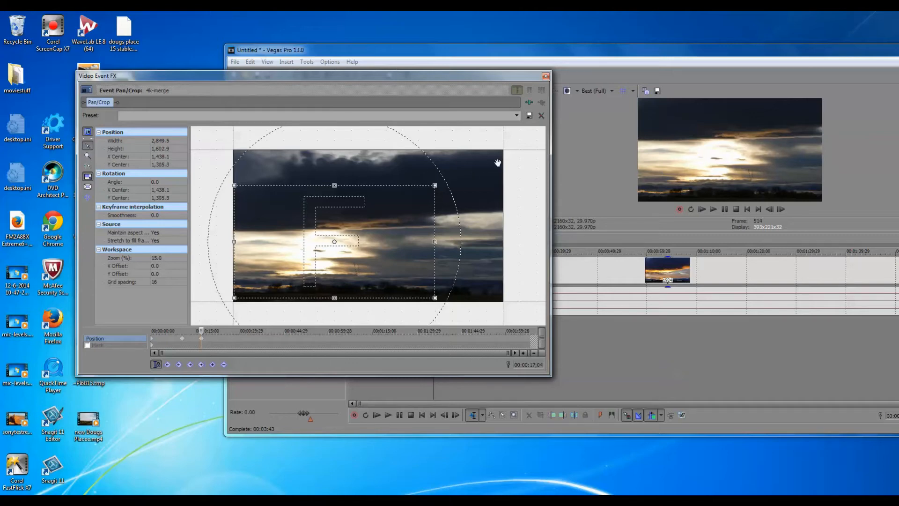
Step: Add a position keyframe at 00:00:26;14 with the crop area at about 2,316 x 1,303, centred near 1,418, 1,455
{"action": "left_click_drag", "start_coordinate": [552, 174], "coordinate": [355, 191]}
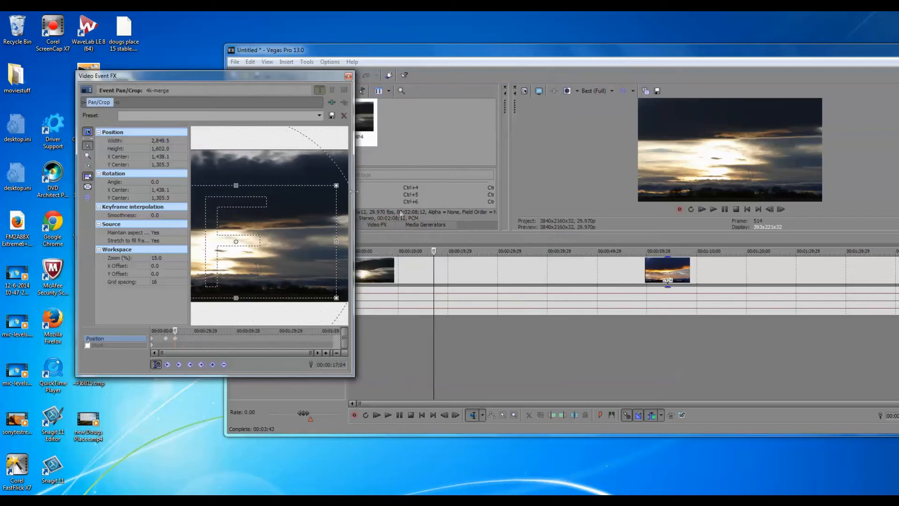
{"action": "left_click", "coordinate": [480, 243]}
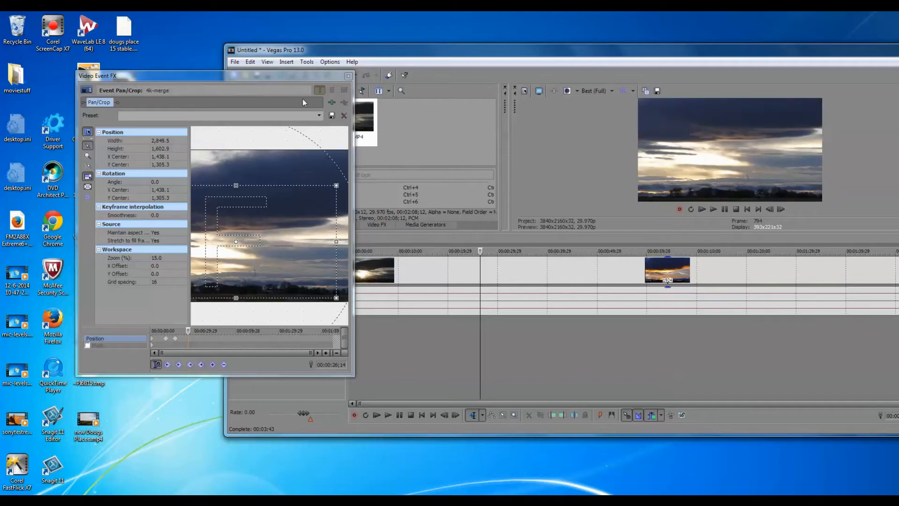
{"action": "left_click_drag", "start_coordinate": [307, 74], "coordinate": [401, 75]}
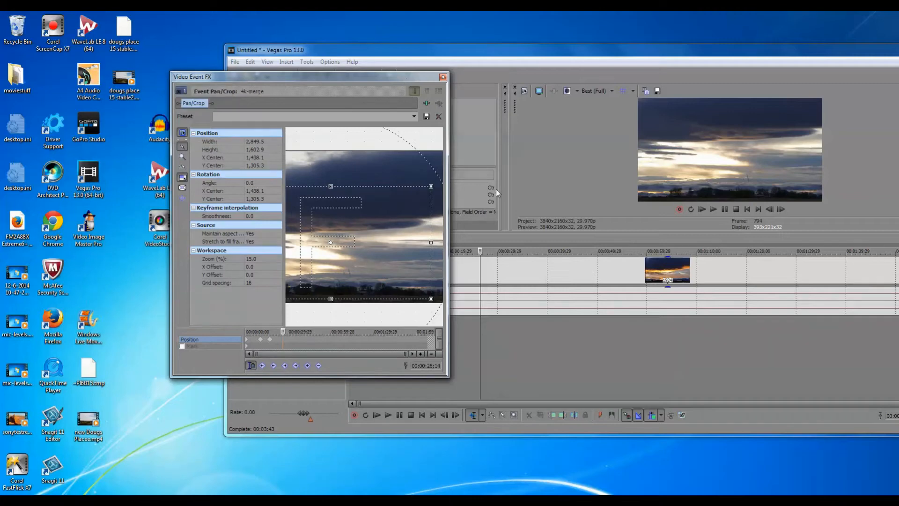
{"action": "left_click_drag", "start_coordinate": [448, 190], "coordinate": [666, 178]}
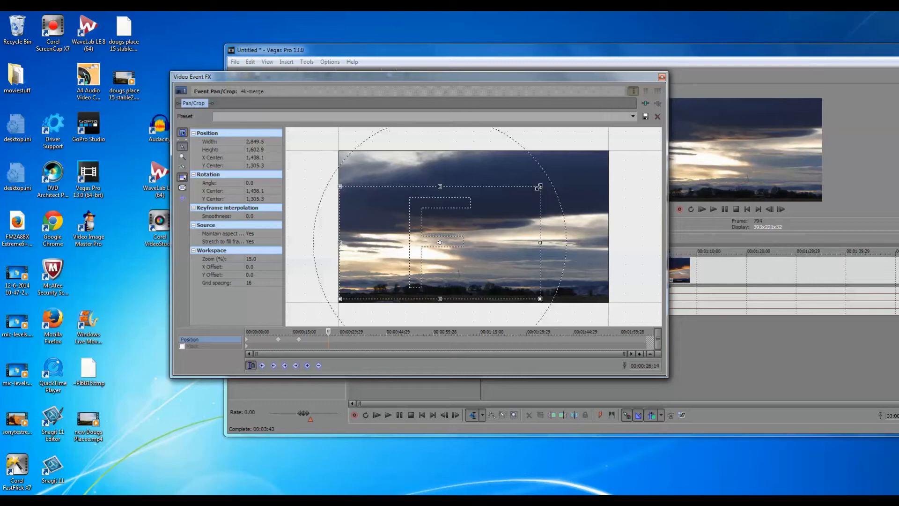
{"action": "left_click_drag", "start_coordinate": [539, 186], "coordinate": [515, 205]}
{"action": "left_click_drag", "start_coordinate": [509, 211], "coordinate": [493, 222]}
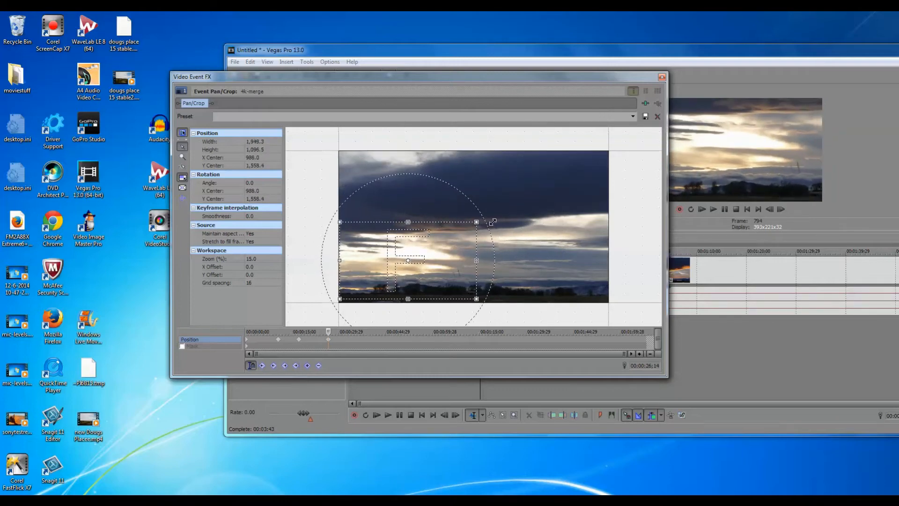
{"action": "left_click_drag", "start_coordinate": [446, 249], "coordinate": [480, 249]}
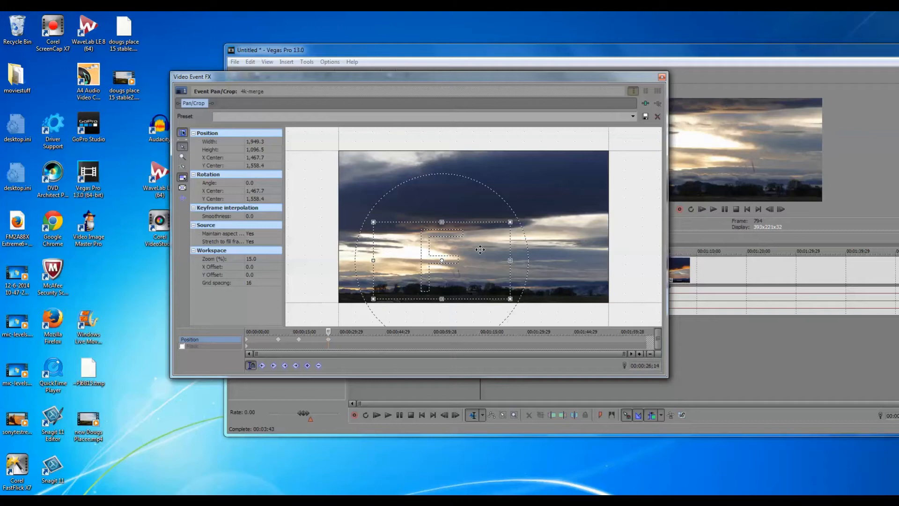
{"action": "left_click_drag", "start_coordinate": [480, 249], "coordinate": [482, 249]}
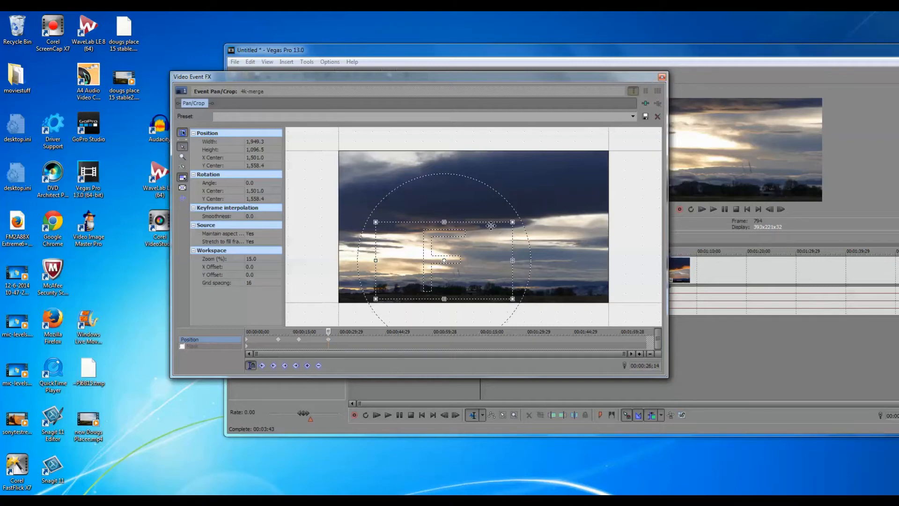
{"action": "left_click_drag", "start_coordinate": [377, 222], "coordinate": [358, 197]}
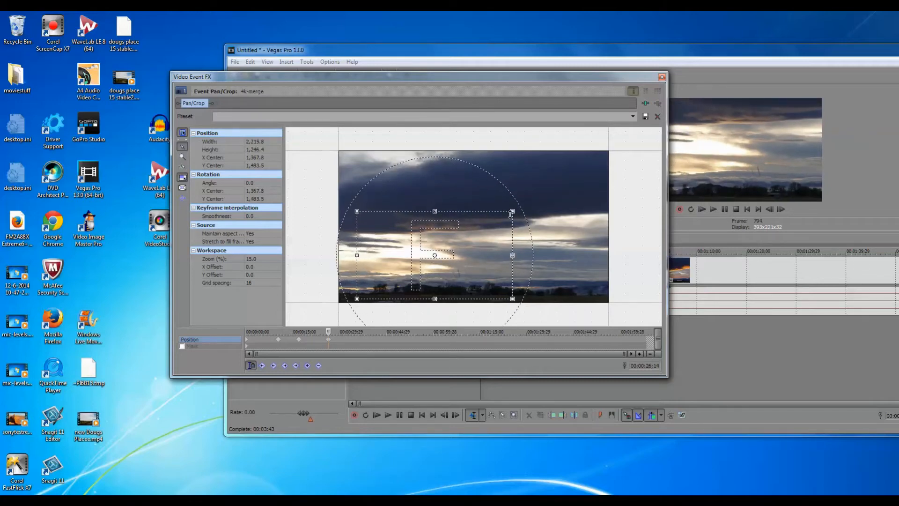
{"action": "left_click_drag", "start_coordinate": [514, 209], "coordinate": [519, 205]}
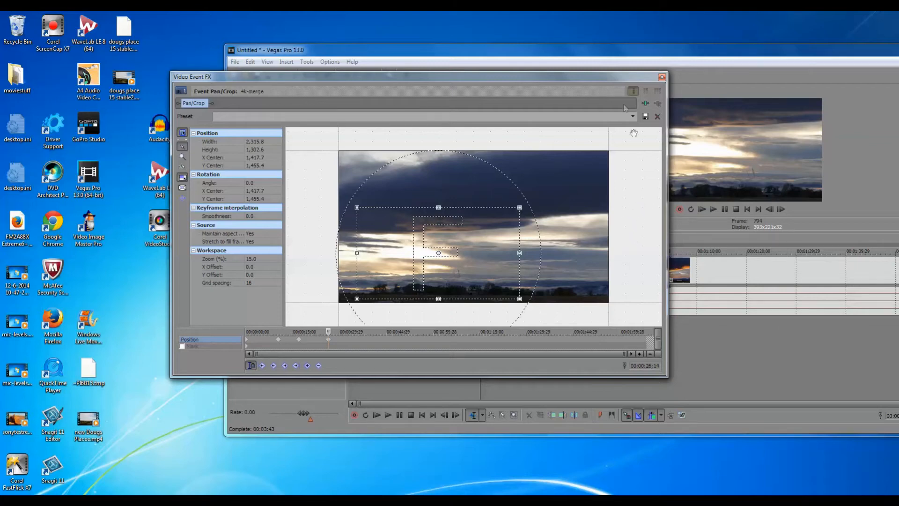
Step: Add a position keyframe at 00:00:34;08 with the crop area rotated about -0.7 degrees, keeping the whole Video Event FX window in view
{"action": "left_click_drag", "start_coordinate": [624, 79], "coordinate": [329, 22]}
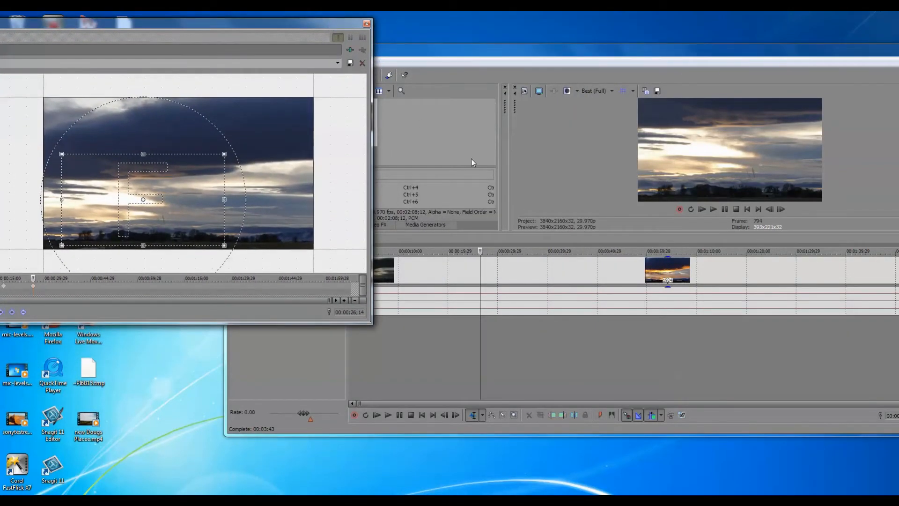
{"action": "left_click", "coordinate": [519, 240]}
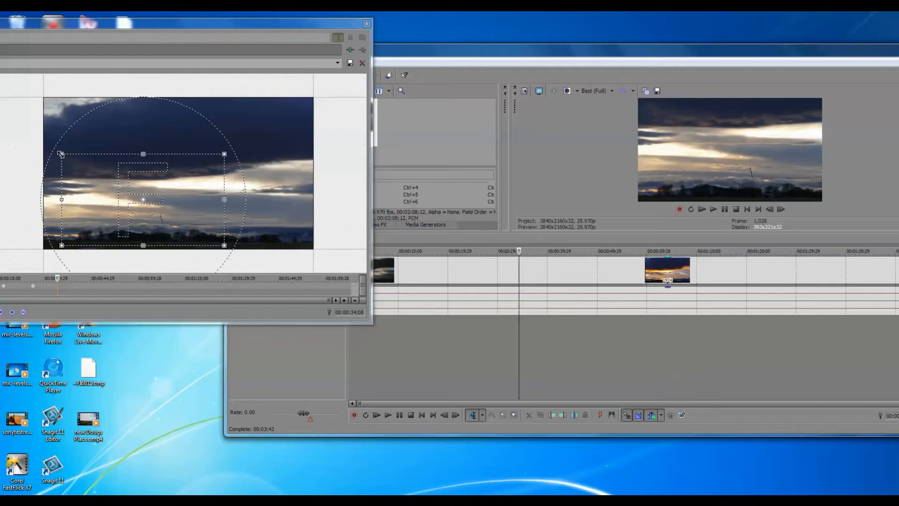
{"action": "left_click_drag", "start_coordinate": [59, 153], "coordinate": [55, 153]}
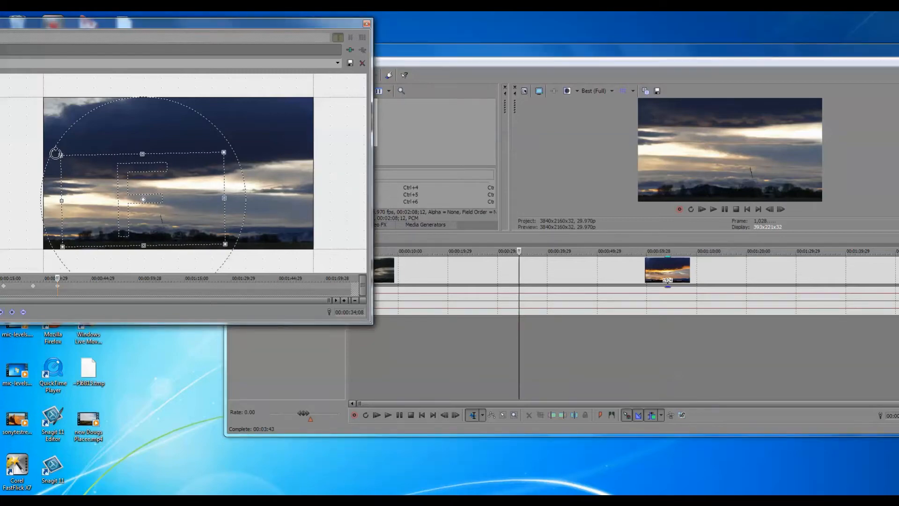
{"action": "left_click_drag", "start_coordinate": [55, 153], "coordinate": [56, 153]}
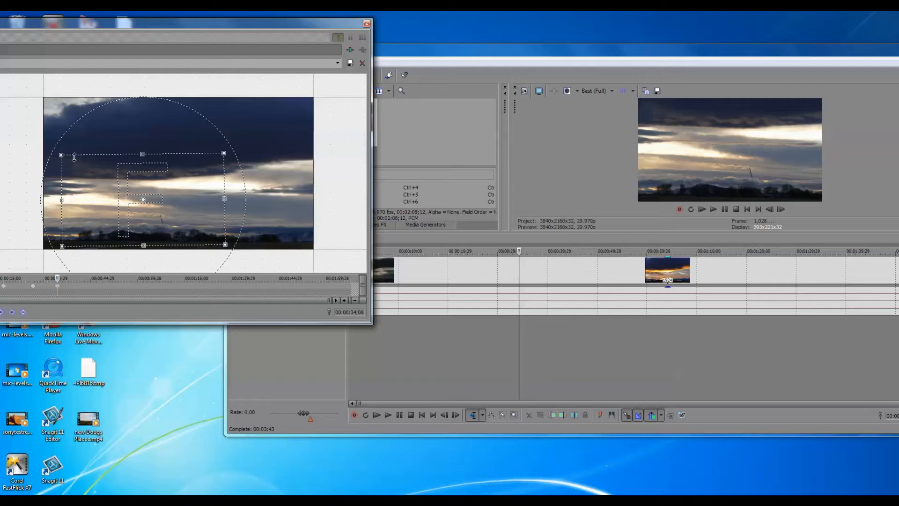
{"action": "left_click_drag", "start_coordinate": [183, 23], "coordinate": [372, 20]}
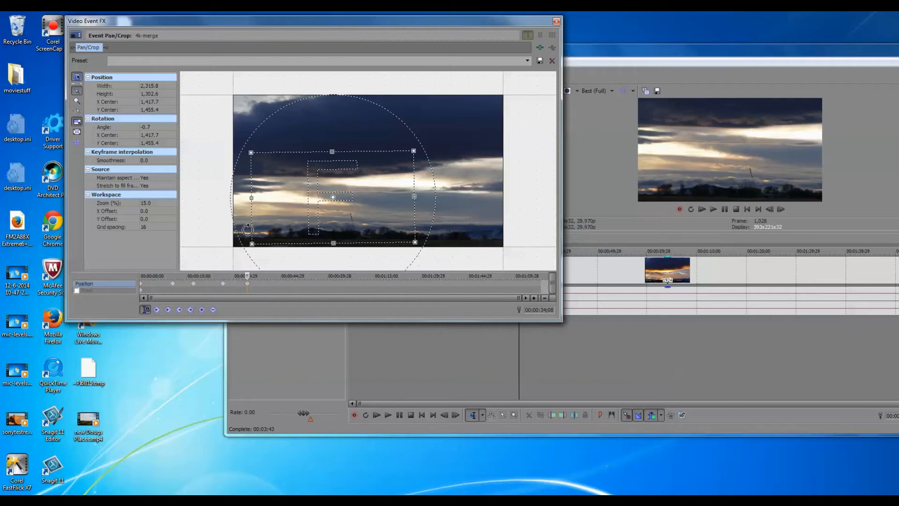
Step: Adjust the 00:00:34;08 keyframe to a -0.1 degree angle and a crop area of about 2,882 x 1,621, centred near 1,501, 1,296
{"action": "left_click_drag", "start_coordinate": [248, 229], "coordinate": [247, 228]}
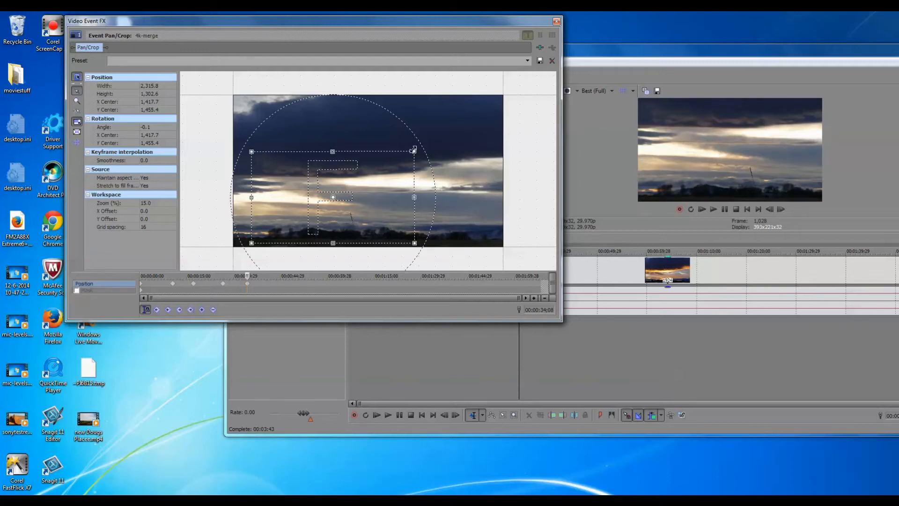
{"action": "left_click_drag", "start_coordinate": [413, 152], "coordinate": [459, 128]}
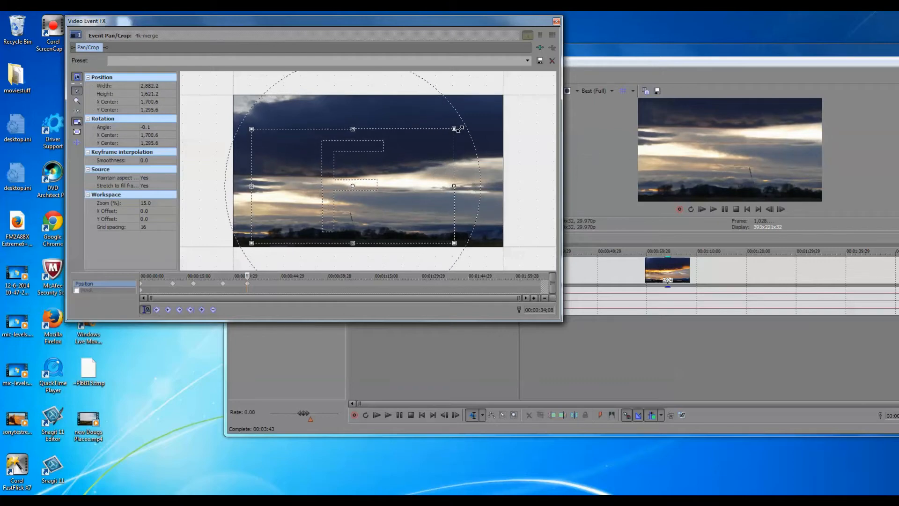
{"action": "left_click_drag", "start_coordinate": [421, 188], "coordinate": [407, 188]}
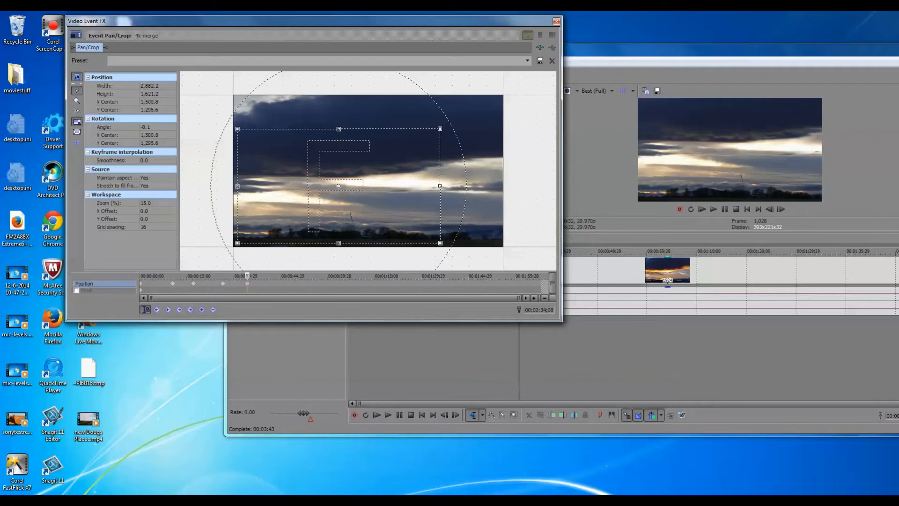
Step: Add a position keyframe at 00:00:46;24 with the crop area at about 2,334 x 1,313, centred near 1,227, 1,450
{"action": "left_click_drag", "start_coordinate": [499, 21], "coordinate": [401, 45]}
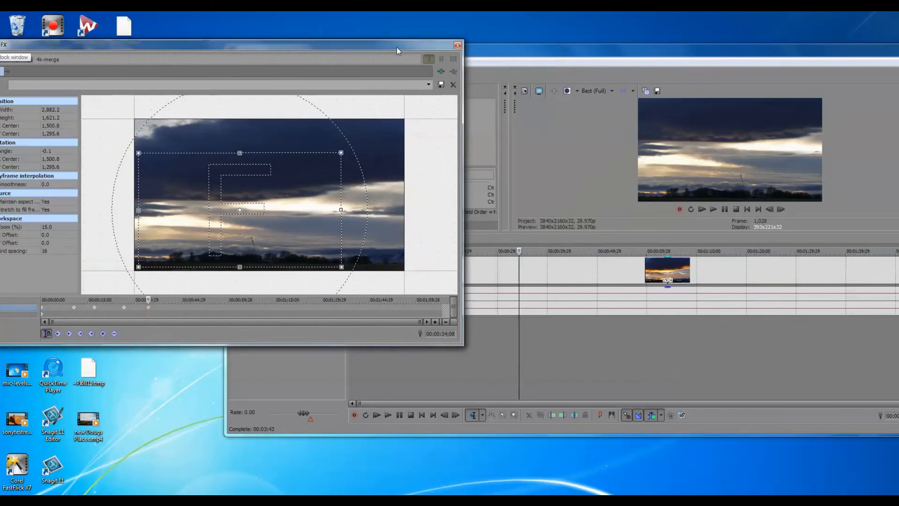
{"action": "left_click", "coordinate": [580, 239]}
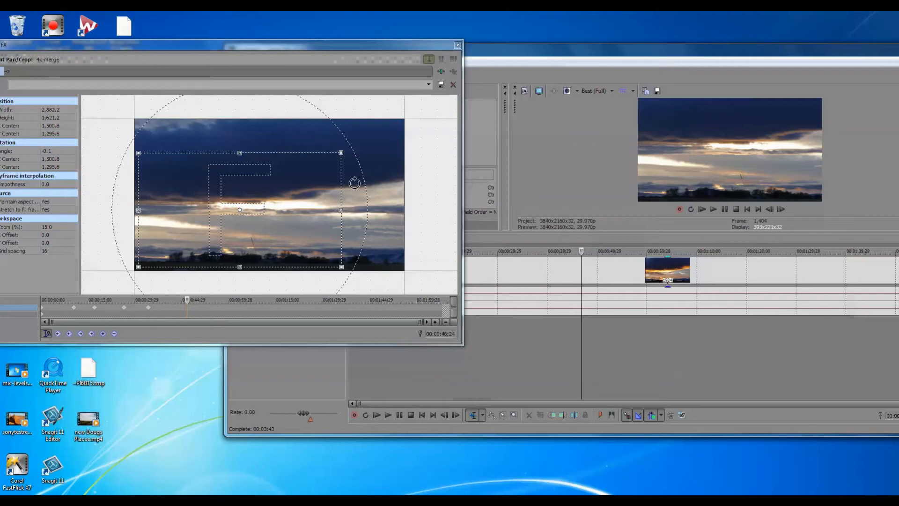
{"action": "left_click_drag", "start_coordinate": [343, 152], "coordinate": [303, 180]}
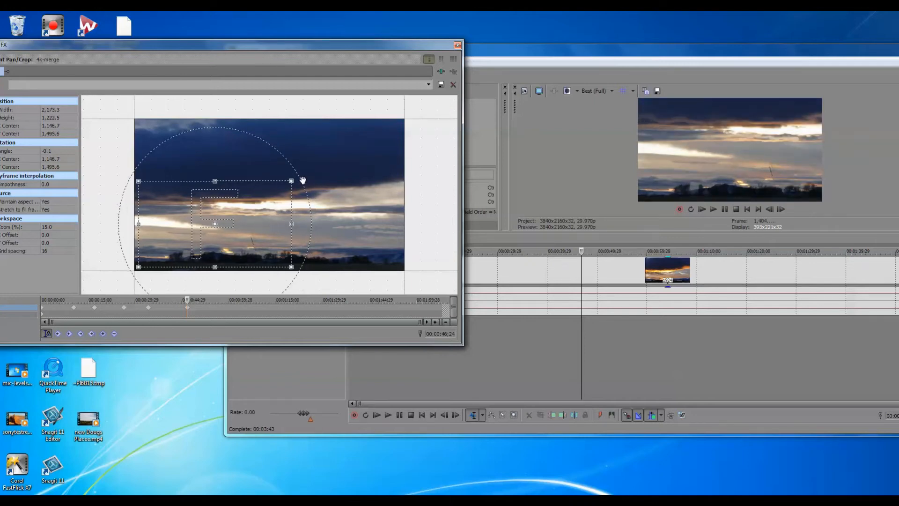
{"action": "left_click_drag", "start_coordinate": [291, 180], "coordinate": [303, 173]}
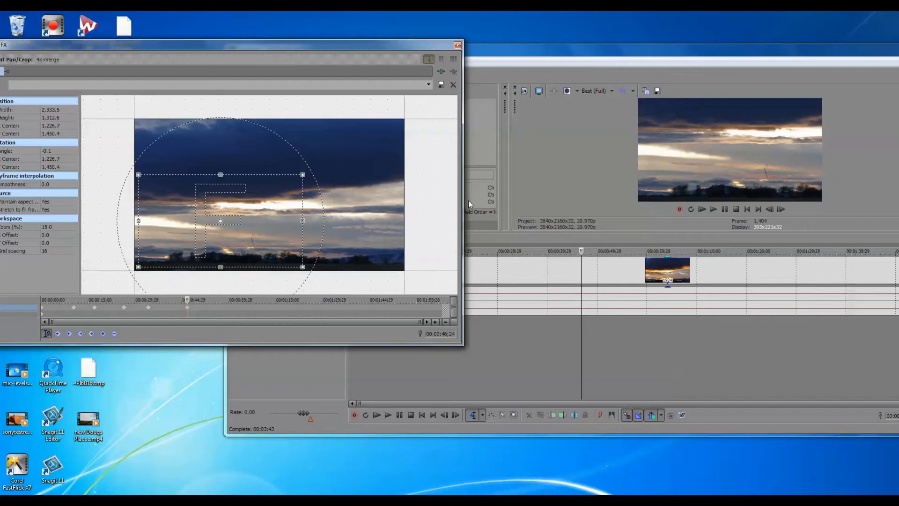
Step: Add a position keyframe at 00:00:58;26 with the crop area enlarged to about 3,713 x 2,089, centred near 1,916, 1,061
{"action": "left_click", "coordinate": [640, 245]}
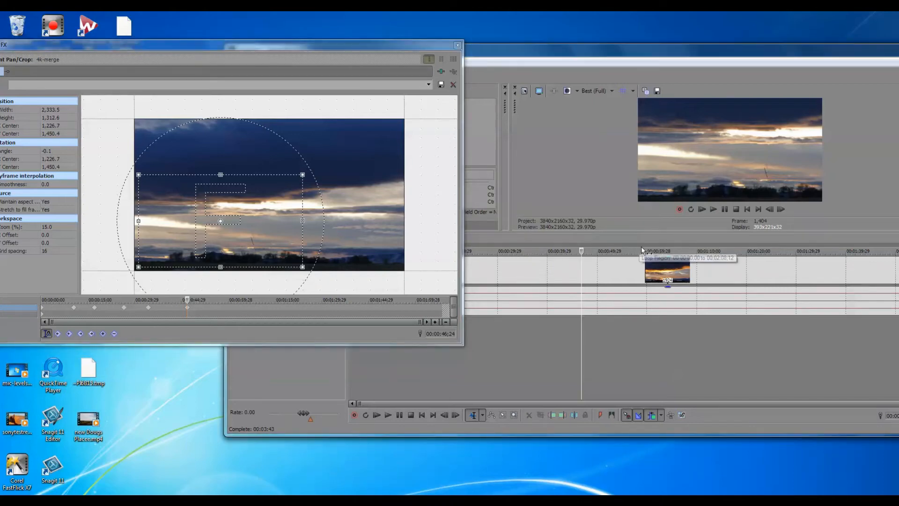
{"action": "left_click", "coordinate": [641, 240]}
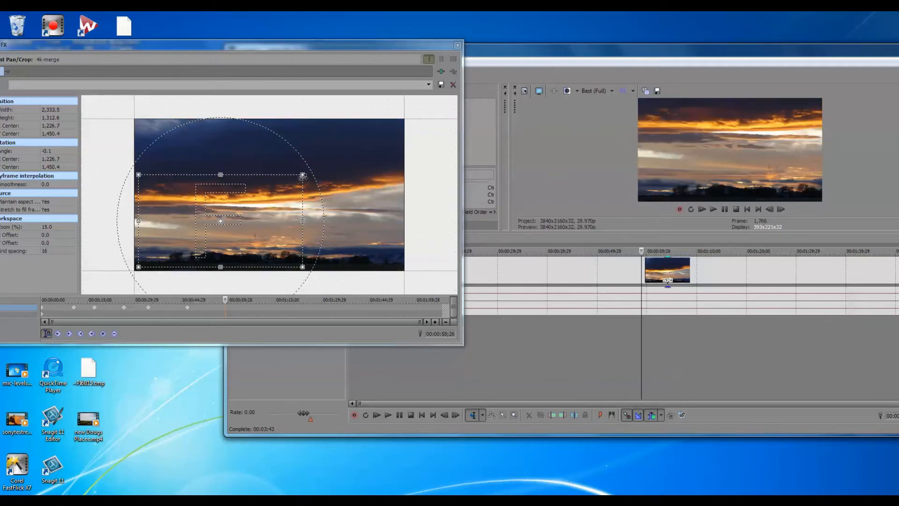
{"action": "left_click_drag", "start_coordinate": [302, 175], "coordinate": [442, 120]}
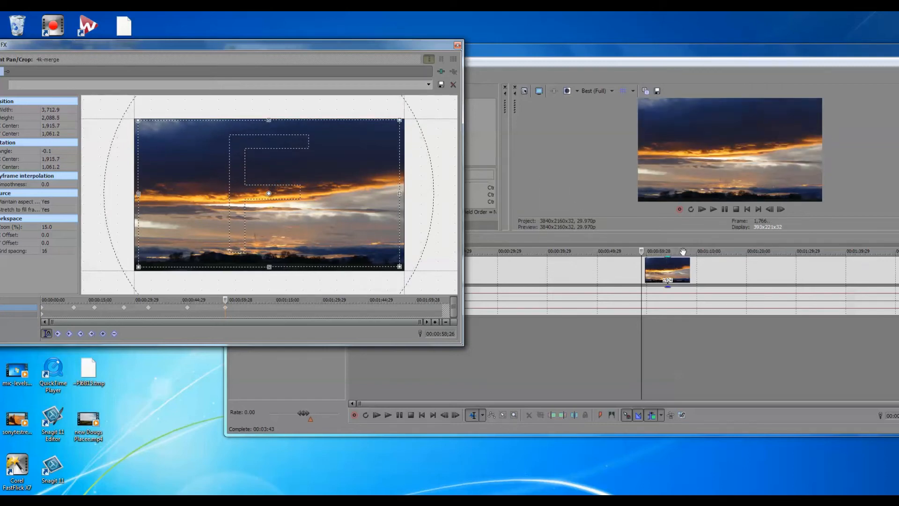
Step: Add a position keyframe at 00:01:12;23 with the crop area at about 2,506 x 1,410, centred near 1,313, 1,402
{"action": "left_click", "coordinate": [712, 241]}
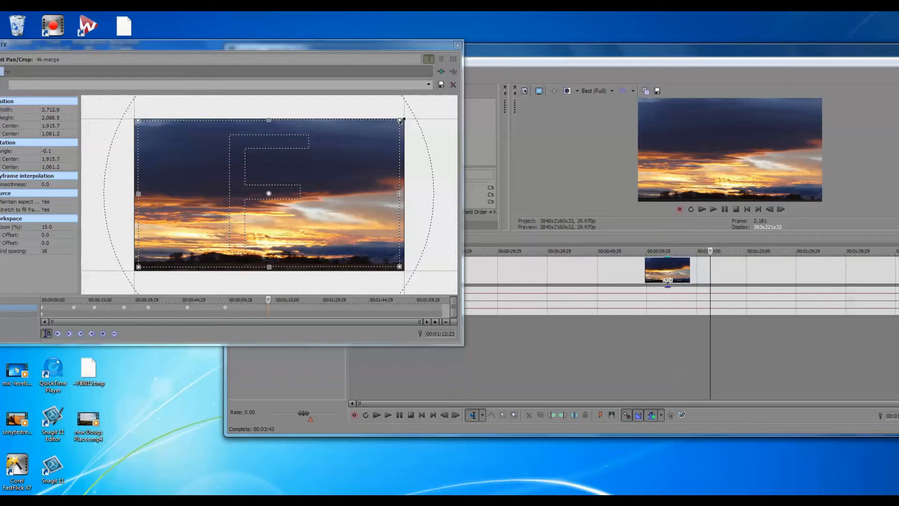
{"action": "left_click_drag", "start_coordinate": [401, 121], "coordinate": [316, 168]}
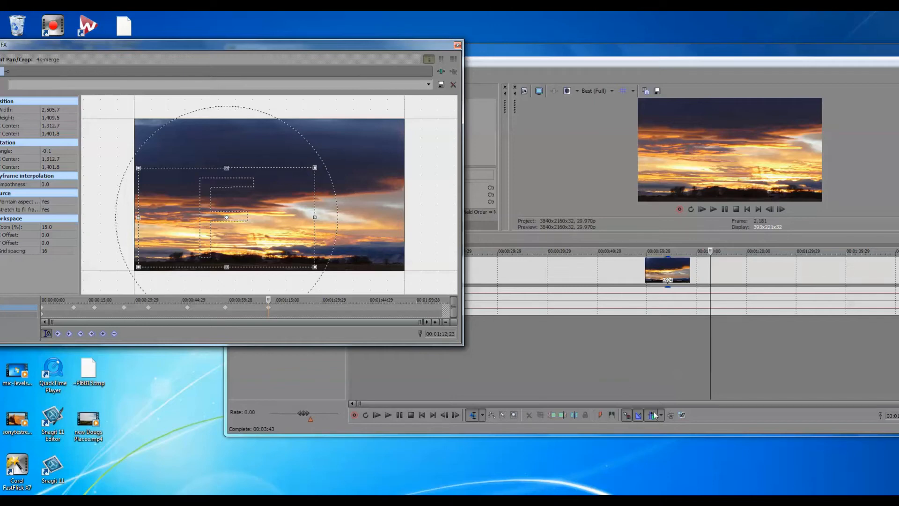
Step: Add a position keyframe at 00:01:21;13 with the crop area at about 3,554 x 1,999, centred near 1,837, 1,106
{"action": "left_click_drag", "start_coordinate": [707, 54], "coordinate": [579, 59]}
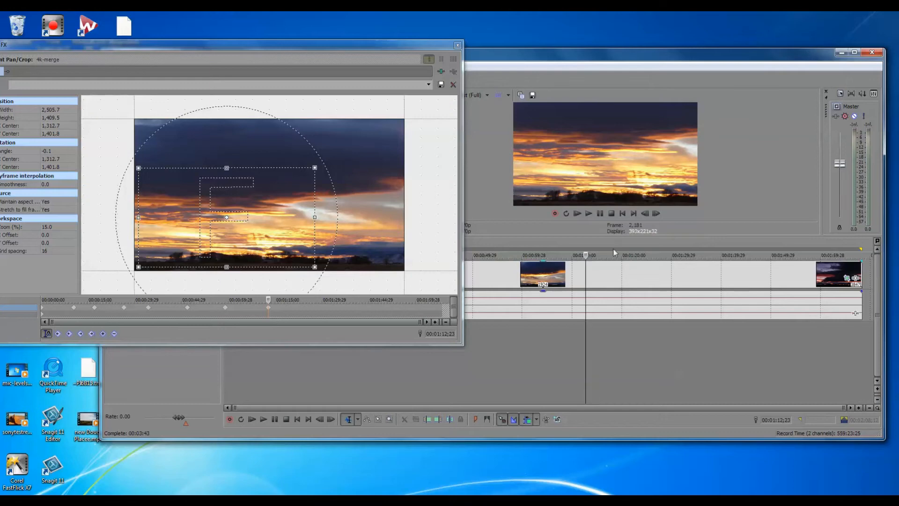
{"action": "left_click", "coordinate": [628, 242]}
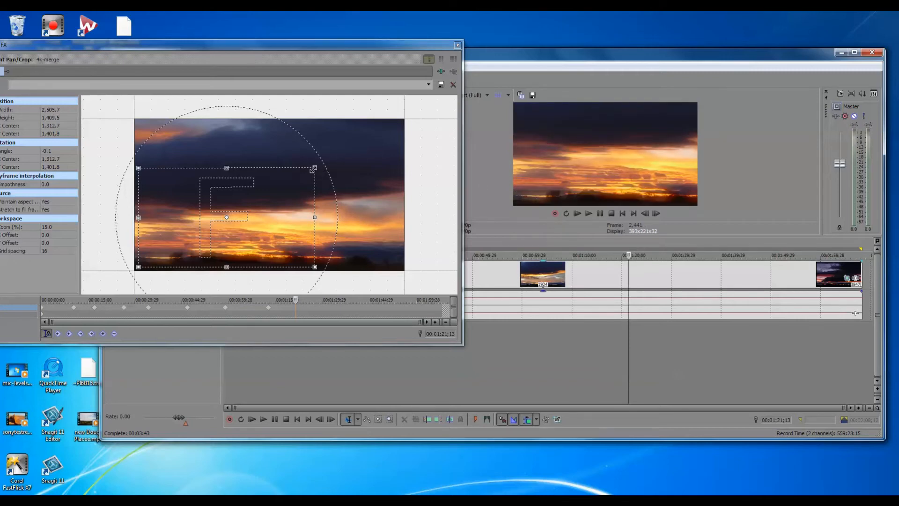
{"action": "left_click_drag", "start_coordinate": [314, 168], "coordinate": [433, 127]}
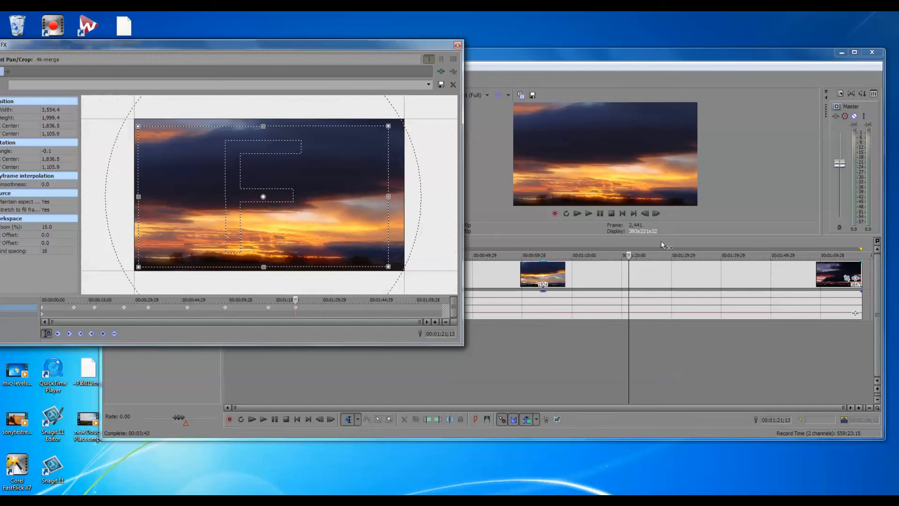
Step: Play on from 00:01:32;08 and add a position keyframe at 00:01:37;03 with a crop area of about 2,649 x 1,490, centred near 2,483, 1,360
{"action": "left_click", "coordinate": [683, 246]}
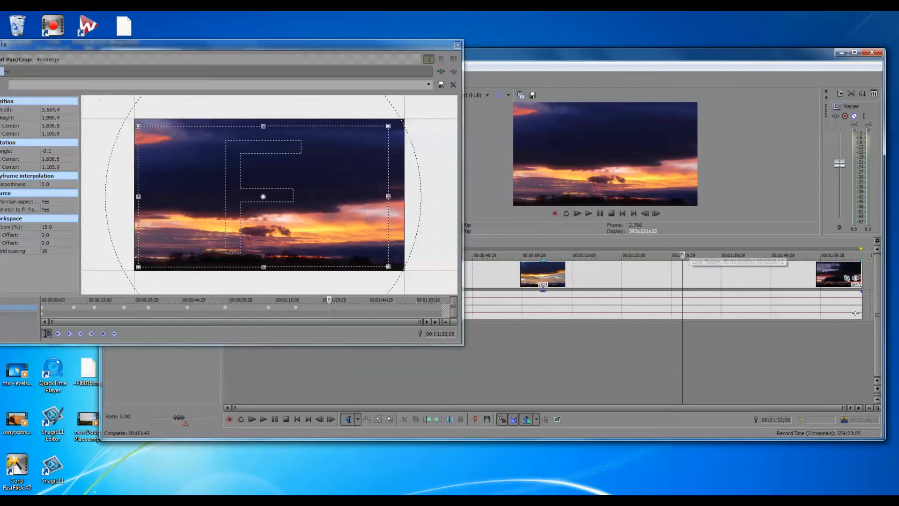
{"action": "key", "text": "space"}
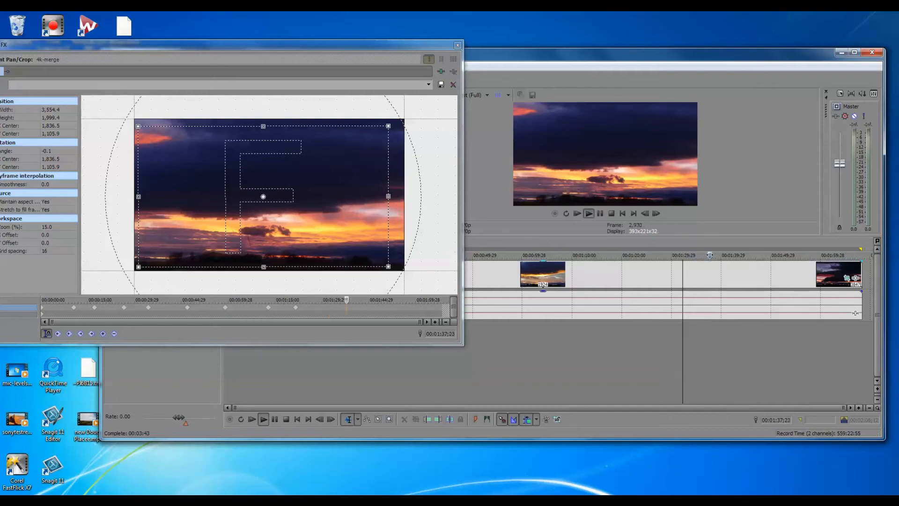
{"action": "key", "text": "space"}
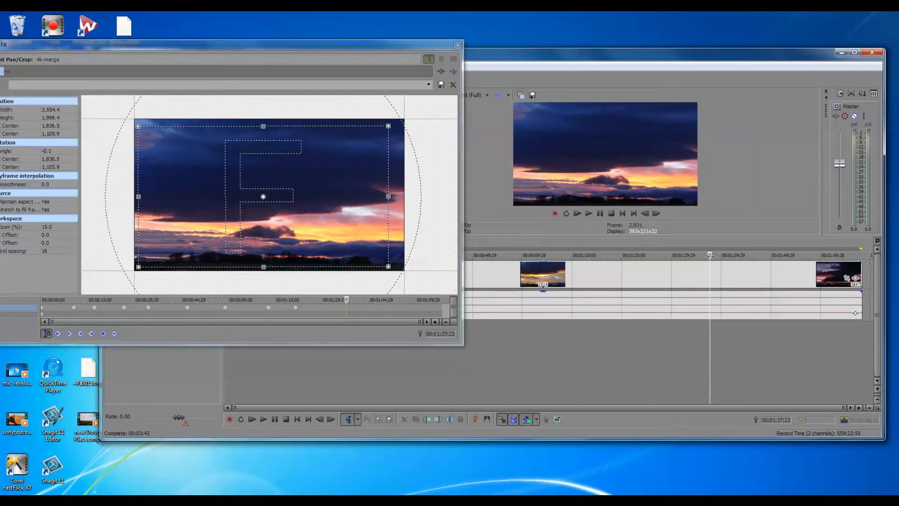
{"action": "key", "text": "space"}
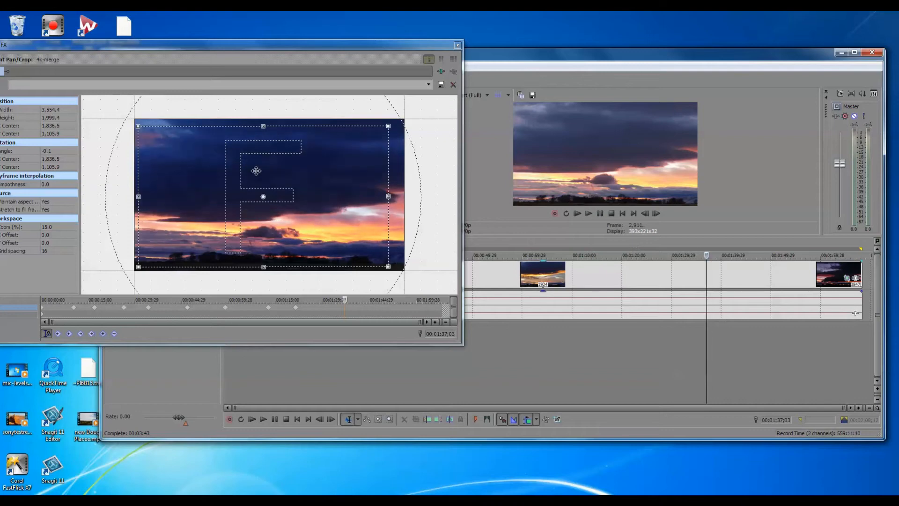
{"action": "key", "text": "space"}
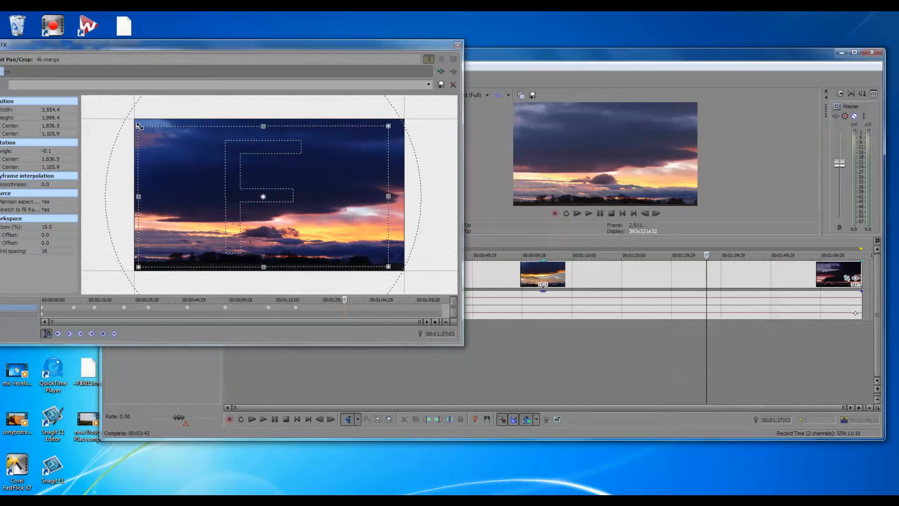
{"action": "left_click_drag", "start_coordinate": [138, 128], "coordinate": [203, 148]}
{"action": "left_click_drag", "start_coordinate": [332, 212], "coordinate": [345, 213]}
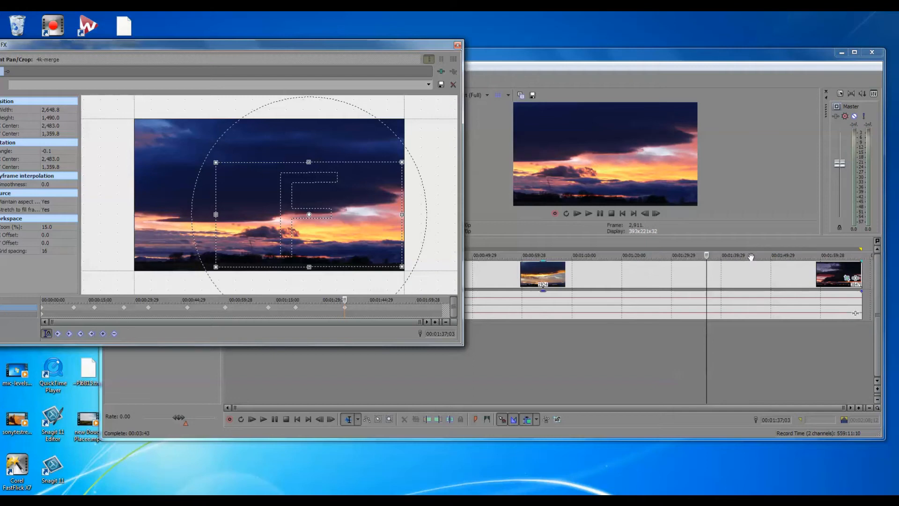
Step: Play and scrub the footage between 00:01:37;03 and 00:01:49;06 to examine the cloud movement following the last keyframe
{"action": "left_click", "coordinate": [708, 254]}
{"action": "key", "text": "space"}
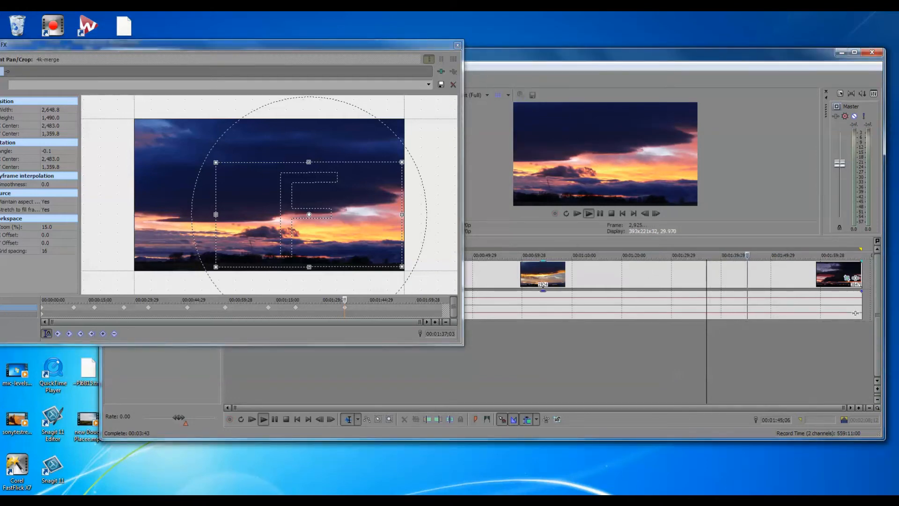
{"action": "key", "text": "Return"}
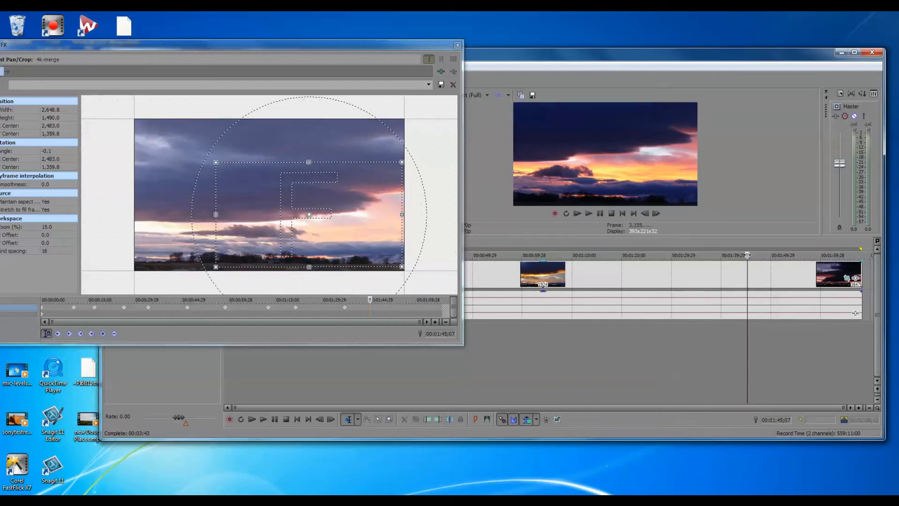
{"action": "key", "text": "space"}
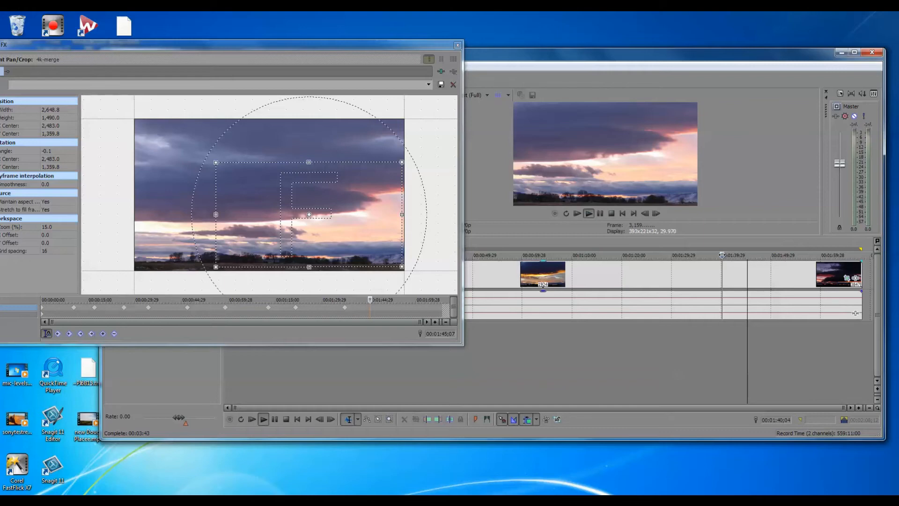
{"action": "key", "text": "Return"}
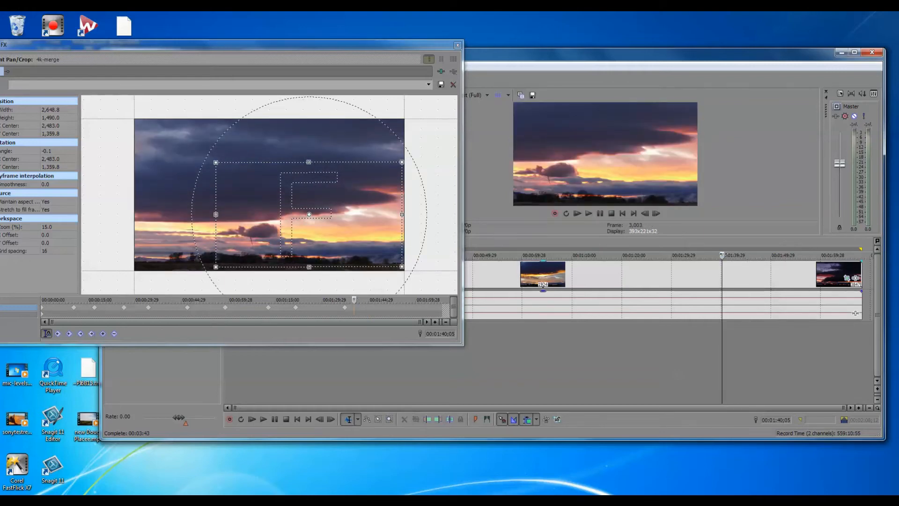
{"action": "key", "text": "space"}
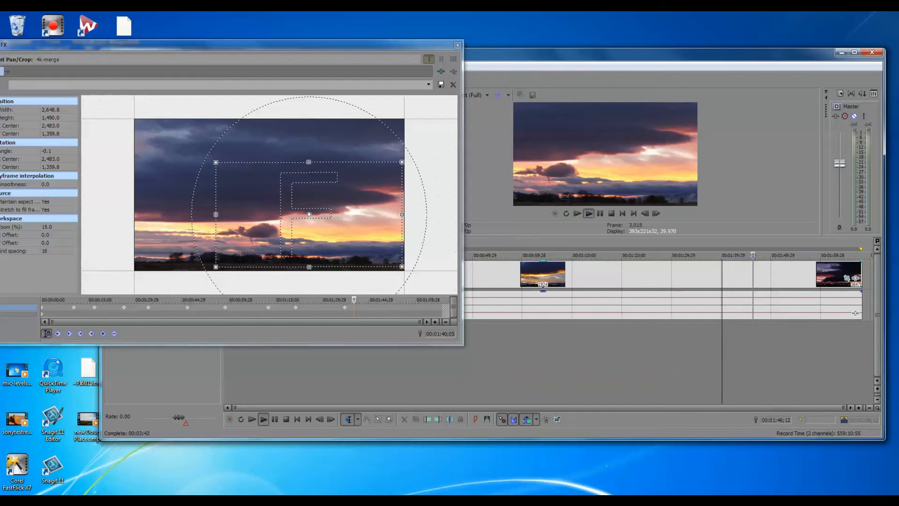
{"action": "key", "text": "Return"}
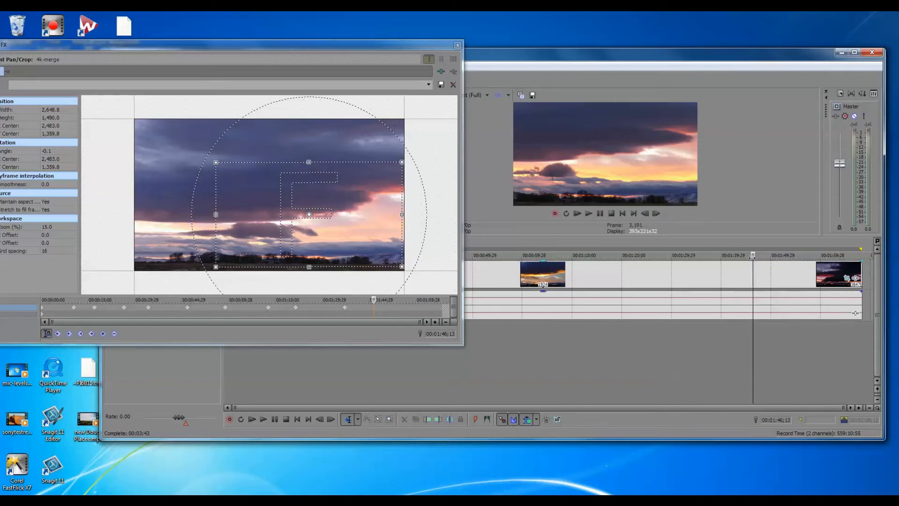
{"action": "left_click_drag", "start_coordinate": [754, 253], "coordinate": [766, 254]}
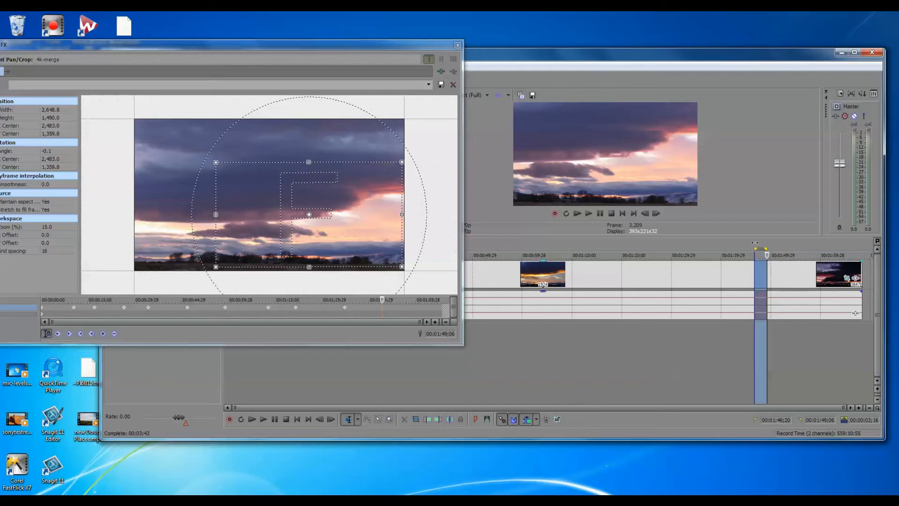
Step: Add a position keyframe at 00:01:44;29 with the crop area at about 1,924 x 1,082, centred near 2,846, 1,563
{"action": "left_click", "coordinate": [719, 247]}
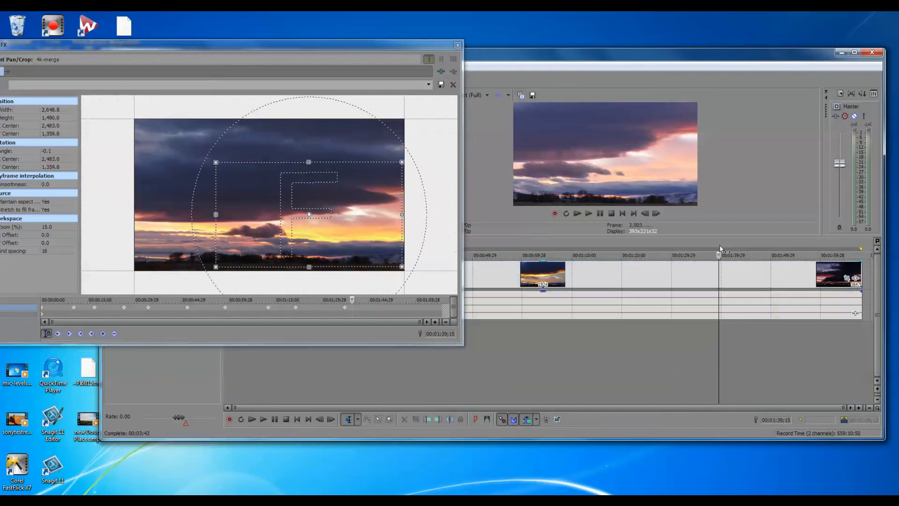
{"action": "left_click", "coordinate": [726, 242]}
{"action": "double_click", "coordinate": [726, 242]}
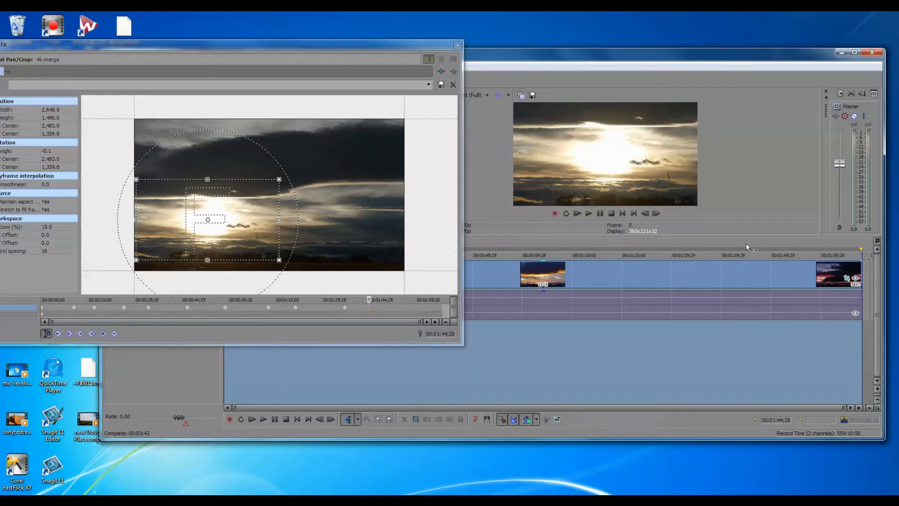
{"action": "left_click", "coordinate": [747, 243]}
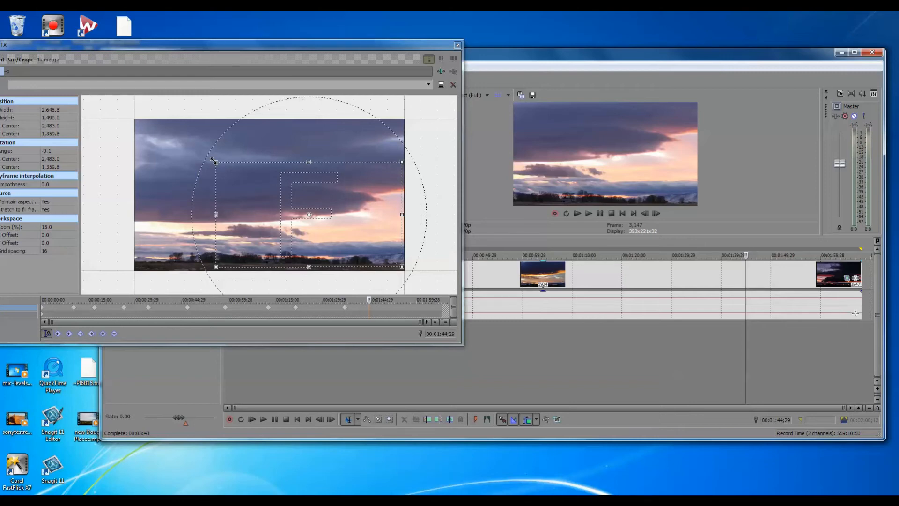
{"action": "left_click_drag", "start_coordinate": [213, 160], "coordinate": [258, 189]}
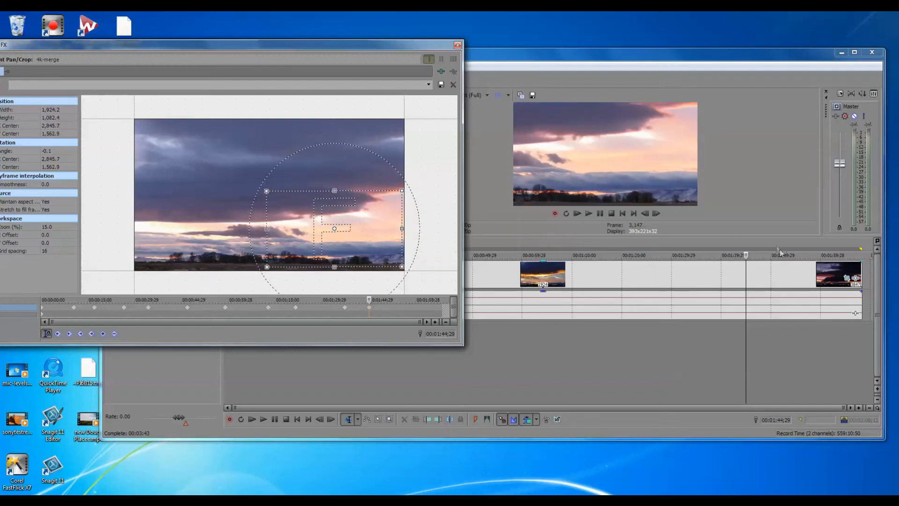
Step: Add a position keyframe at 00:01:54;03 with the crop area at about 2,579 x 1,451, centred near 2,518, 1,379
{"action": "left_click", "coordinate": [792, 241]}
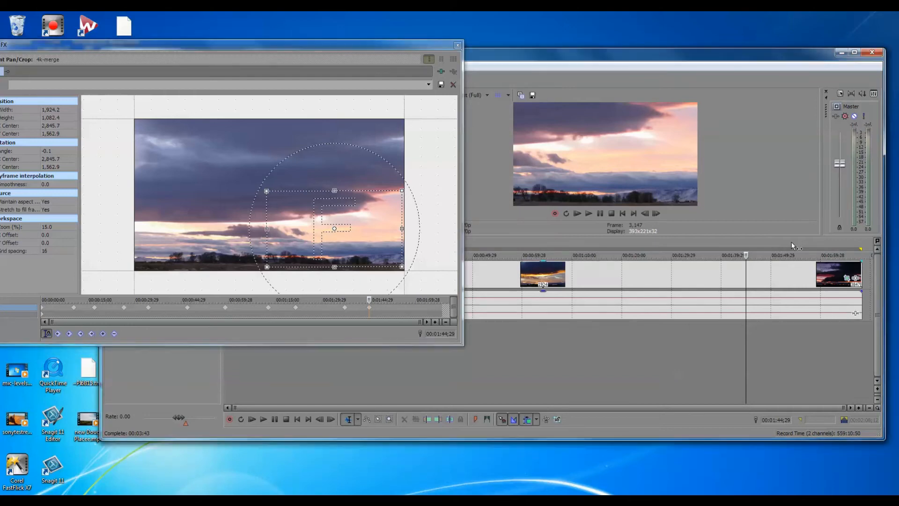
{"action": "left_click", "coordinate": [792, 241]}
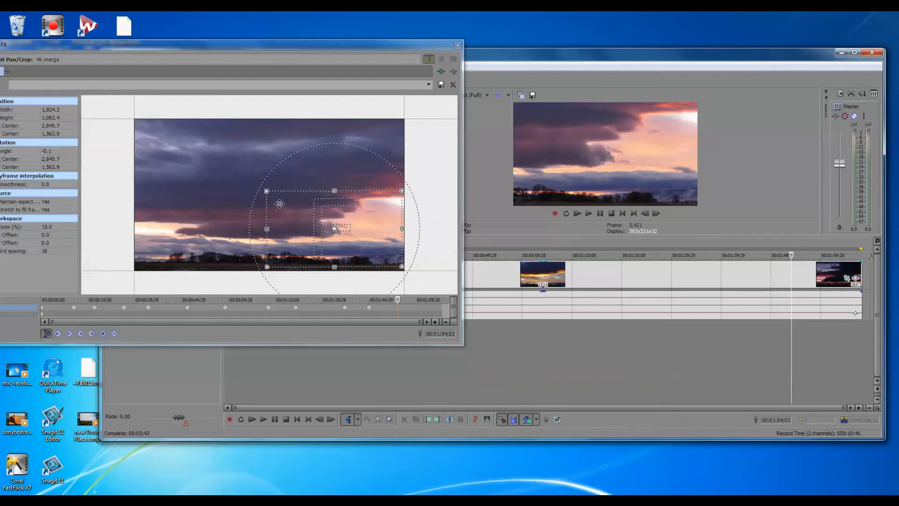
{"action": "left_click_drag", "start_coordinate": [267, 191], "coordinate": [198, 164]}
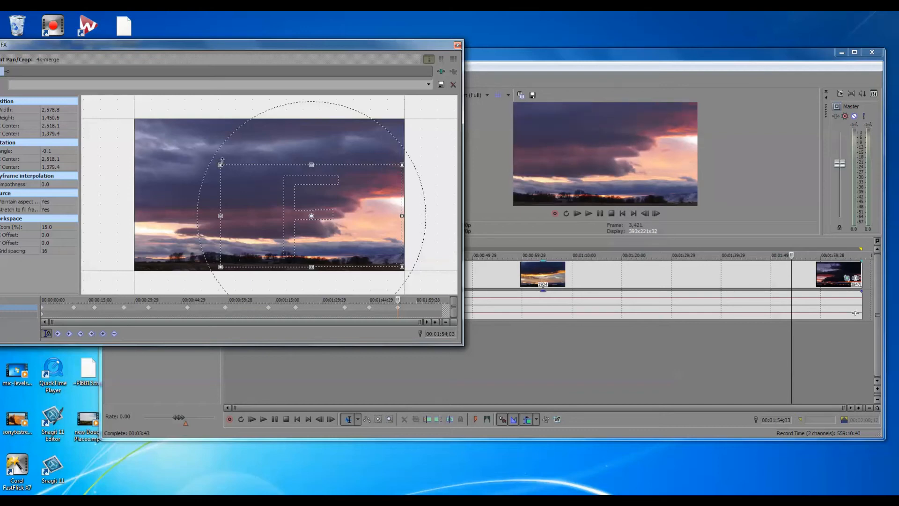
Step: Enlarge the 00:01:54;03 crop to about 2,745 x 1,544 and add a 00:01:58;08 keyframe at about 3,720 x 2,093, centred near 1,900, 1,059
{"action": "left_click_drag", "start_coordinate": [219, 165], "coordinate": [208, 158]}
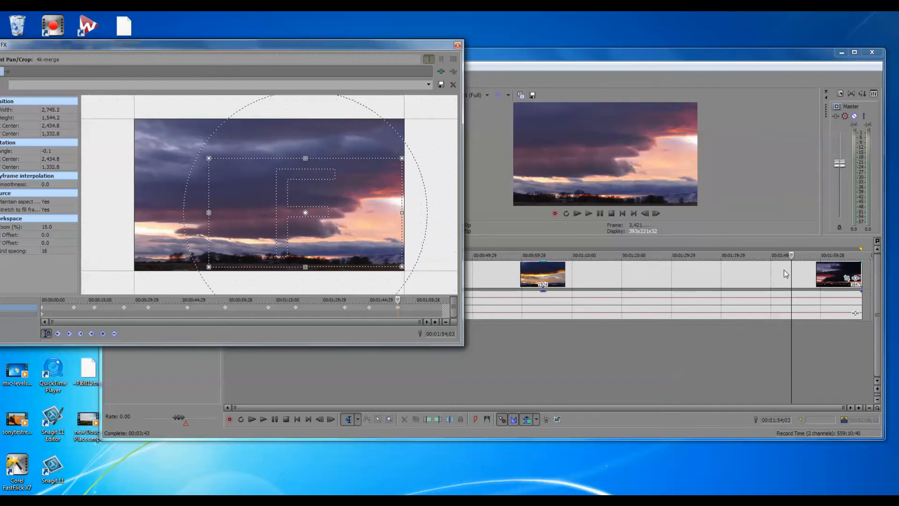
{"action": "left_click", "coordinate": [812, 241]}
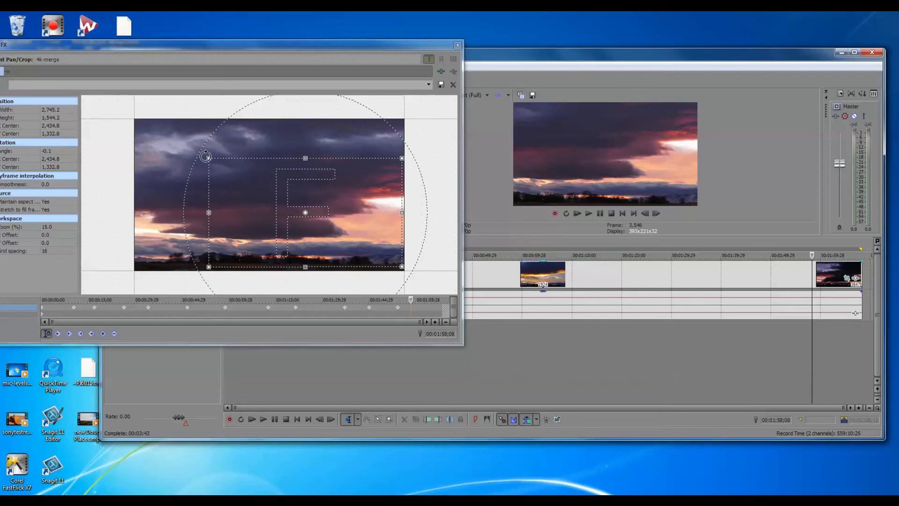
{"action": "left_click_drag", "start_coordinate": [209, 157], "coordinate": [124, 120]}
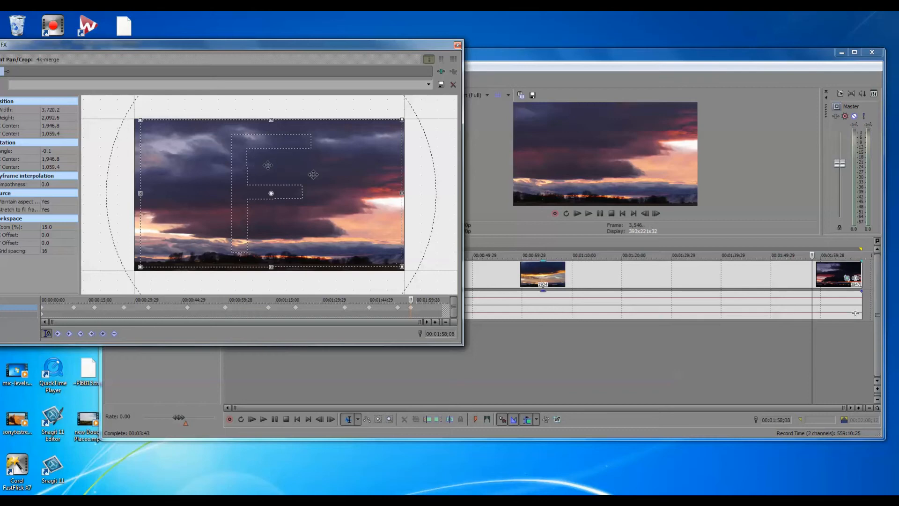
{"action": "left_click_drag", "start_coordinate": [324, 173], "coordinate": [321, 173]}
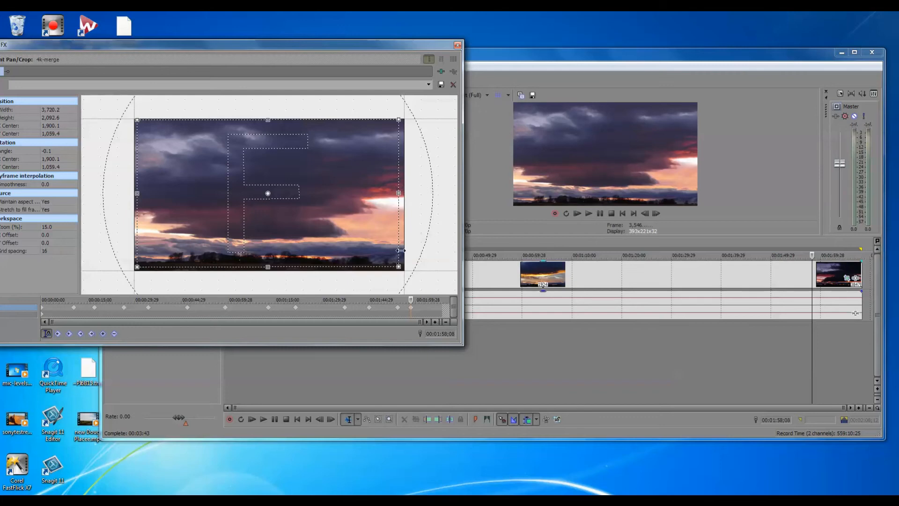
Step: Add a position keyframe at 00:02:04;05 with the crop area at about 3,767 x 2,119, centred near 1,923, 1,072
{"action": "left_click", "coordinate": [841, 243]}
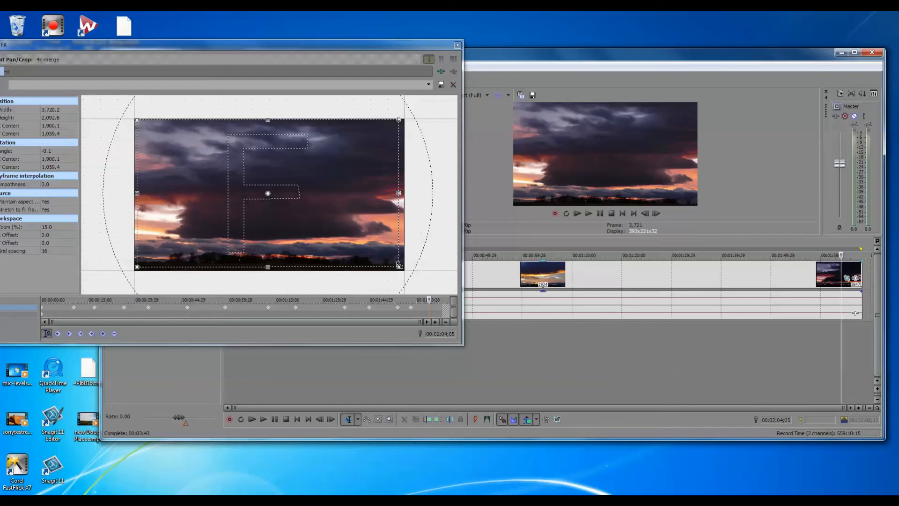
{"action": "left_click_drag", "start_coordinate": [399, 267], "coordinate": [403, 269]}
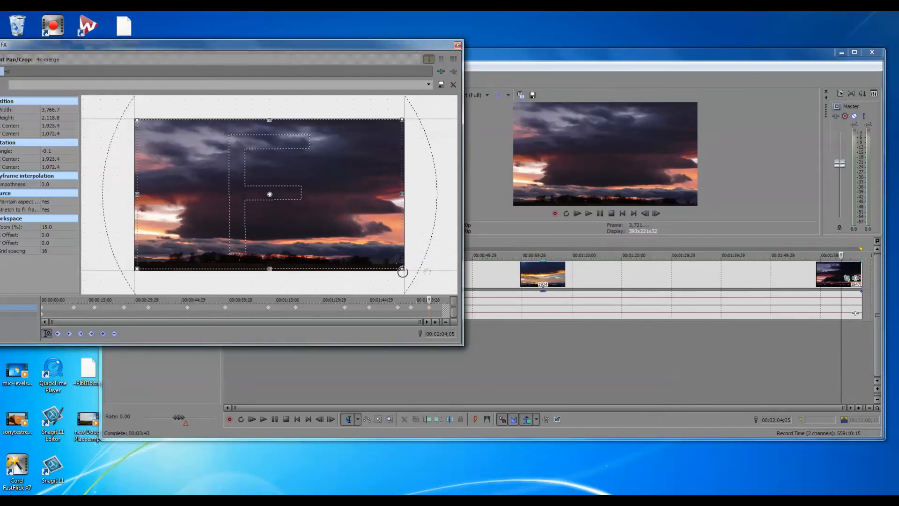
Step: Add a final position keyframe at 00:02:08;12 with a crop of about 2,924 x 1,645 centred near 1,482, 1,241, and close the Pan/Crop window
{"action": "left_click", "coordinate": [91, 333]}
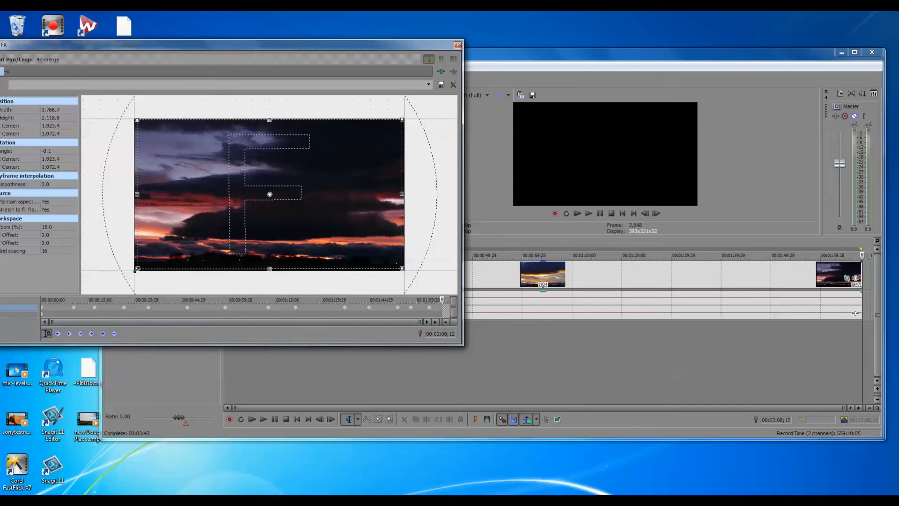
{"action": "left_click_drag", "start_coordinate": [137, 270], "coordinate": [148, 262]}
{"action": "left_click_drag", "start_coordinate": [367, 212], "coordinate": [358, 215]}
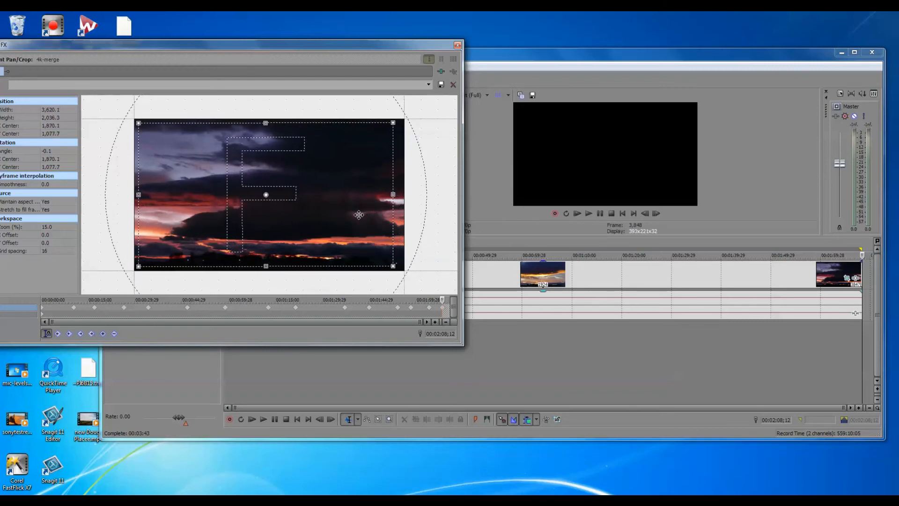
{"action": "left_click_drag", "start_coordinate": [392, 123], "coordinate": [355, 144]}
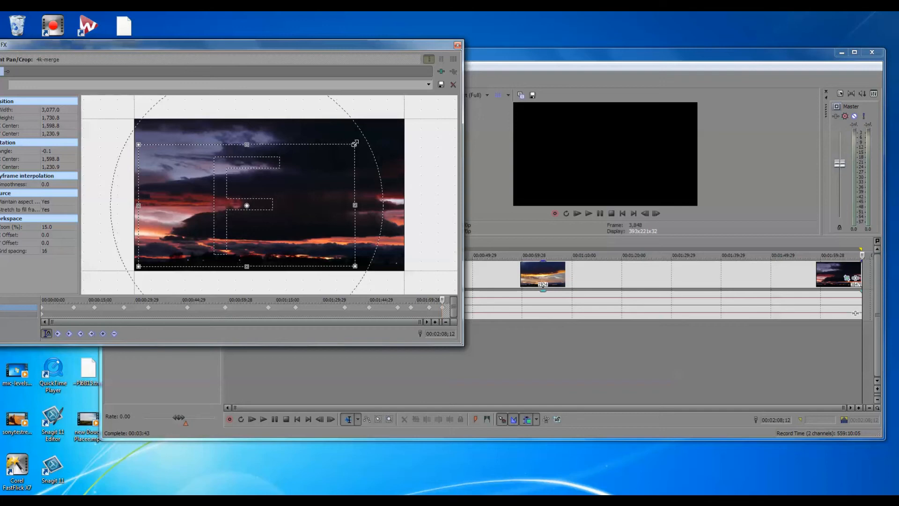
{"action": "left_click_drag", "start_coordinate": [353, 144], "coordinate": [344, 150]}
{"action": "left_click_drag", "start_coordinate": [316, 177], "coordinate": [313, 175]}
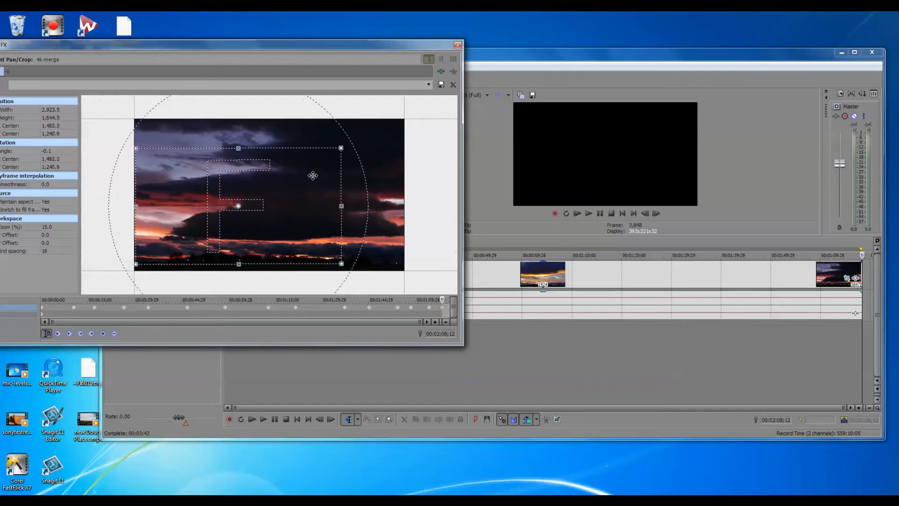
{"action": "left_click", "coordinate": [458, 45]}
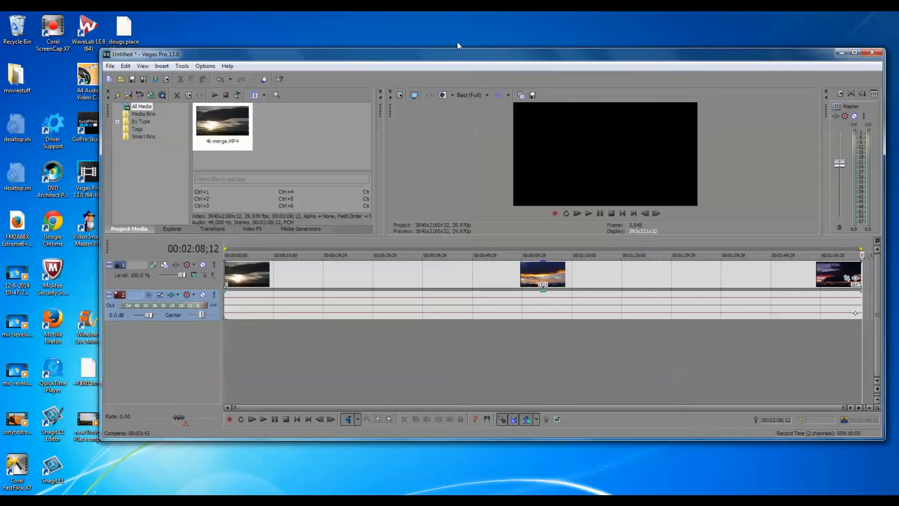
Step: Return to the start of the timeline and play the animated time-lapse to review the zooms and pans
{"action": "left_click", "coordinate": [589, 213]}
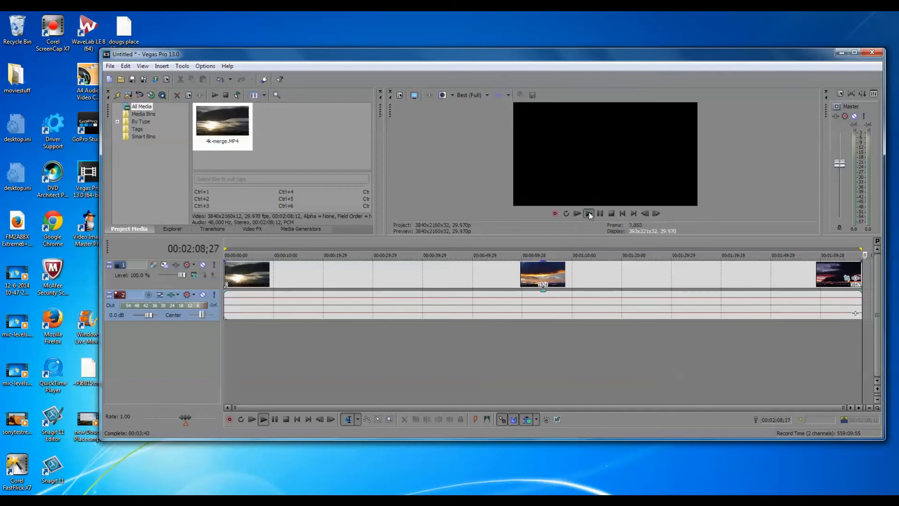
{"action": "left_click", "coordinate": [589, 213]}
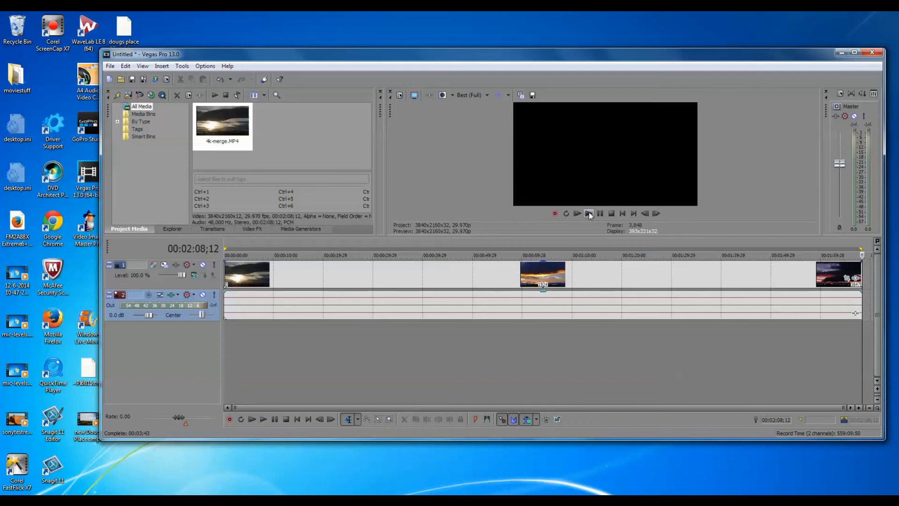
{"action": "double_click", "coordinate": [555, 243]}
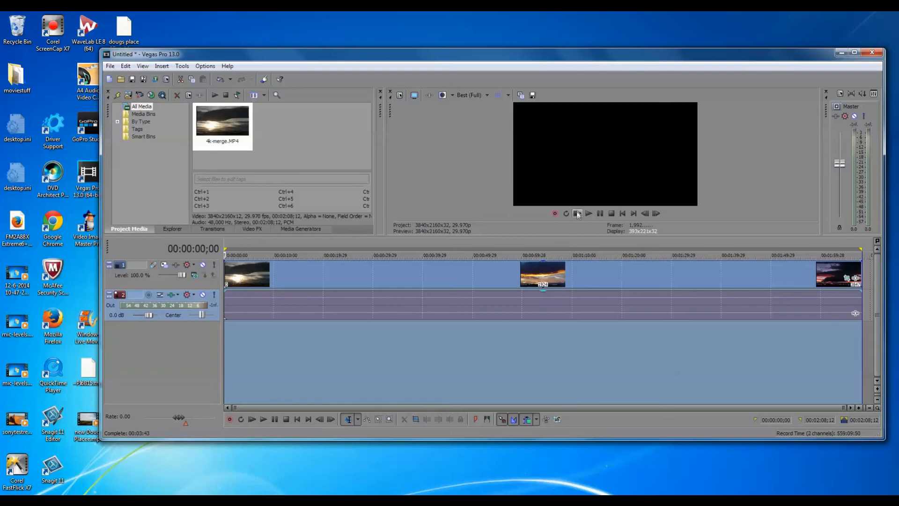
{"action": "left_click", "coordinate": [622, 213]}
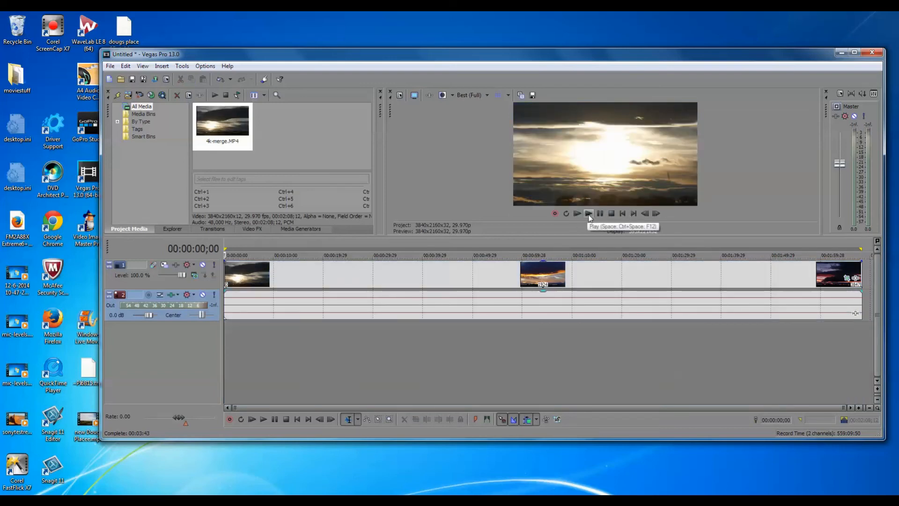
{"action": "left_click", "coordinate": [589, 214]}
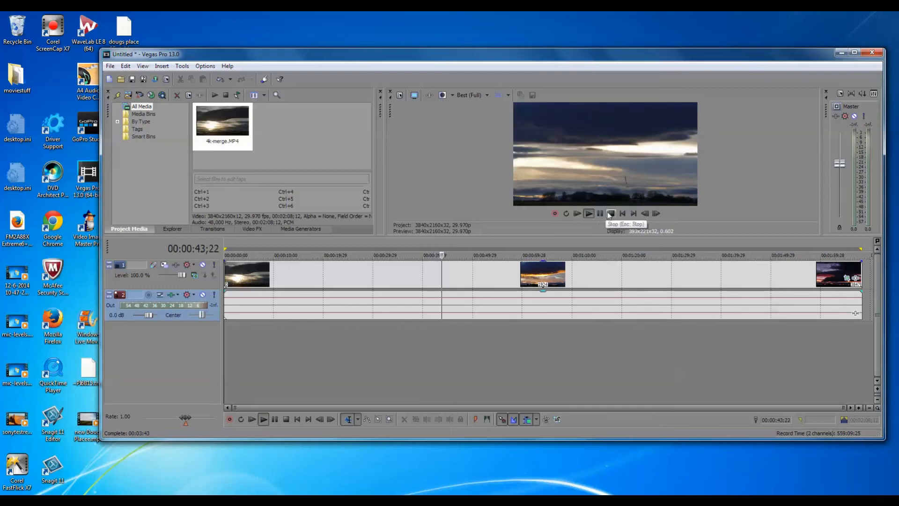
{"action": "left_click", "coordinate": [610, 215]}
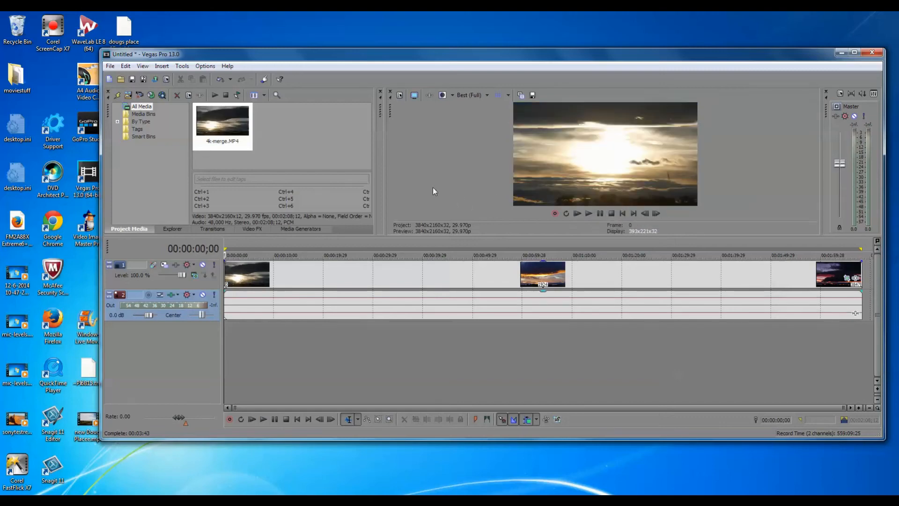
Step: Open the Render As settings and choose the Sony AVC/MVC template Internet 1920x1080-30p
{"action": "left_click", "coordinate": [155, 79]}
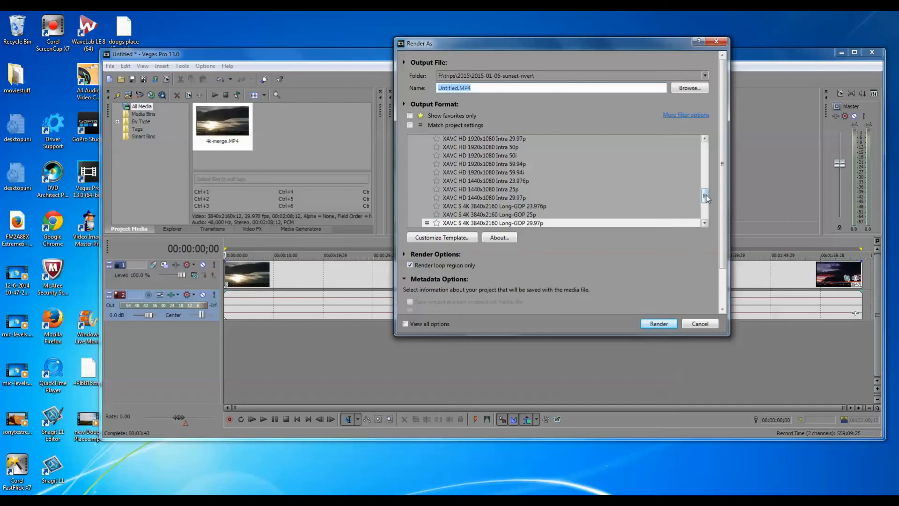
{"action": "left_click_drag", "start_coordinate": [706, 197], "coordinate": [715, 157]}
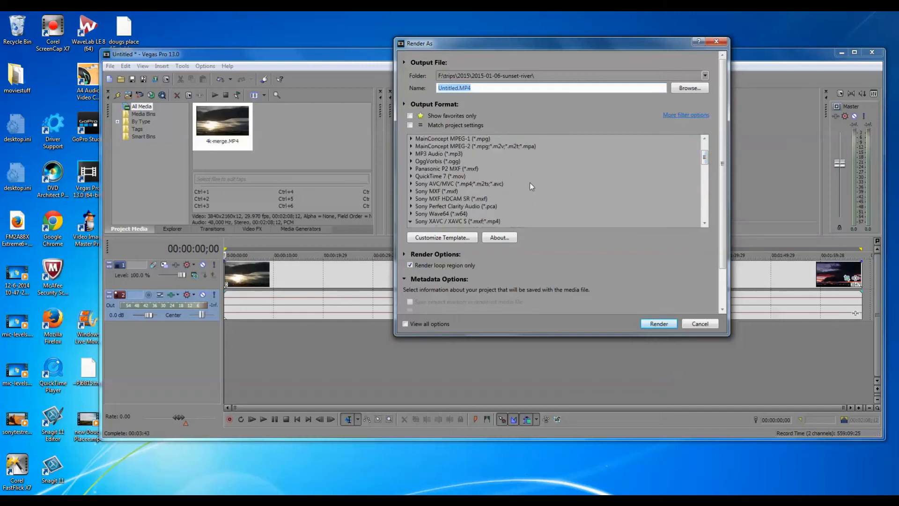
{"action": "left_click", "coordinate": [441, 184]}
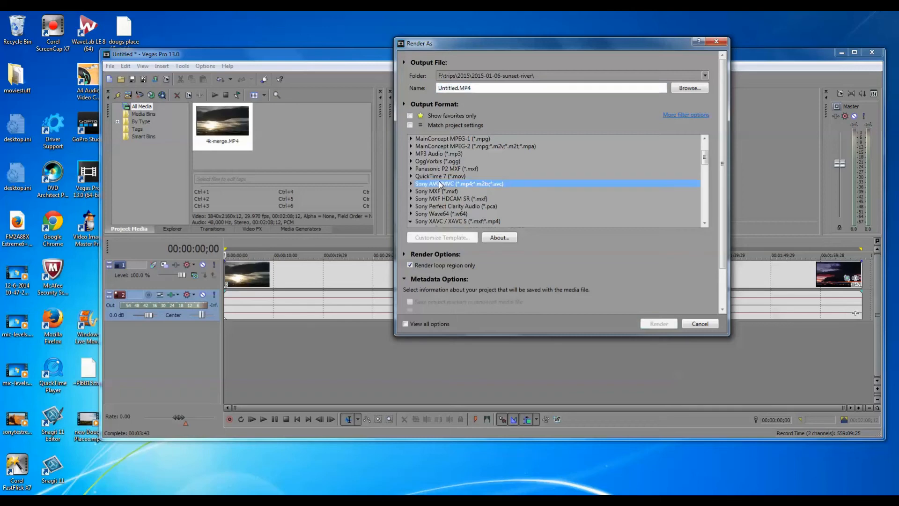
{"action": "left_click", "coordinate": [411, 183]}
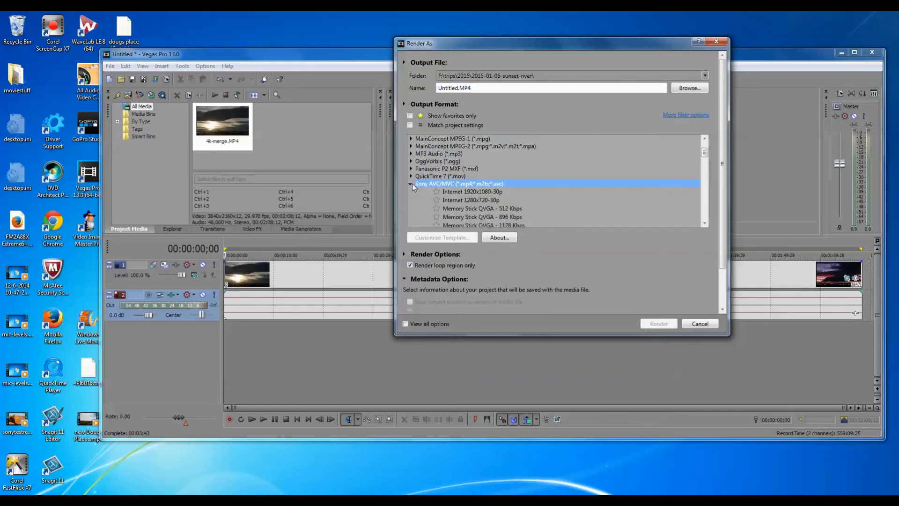
{"action": "left_click", "coordinate": [467, 192]}
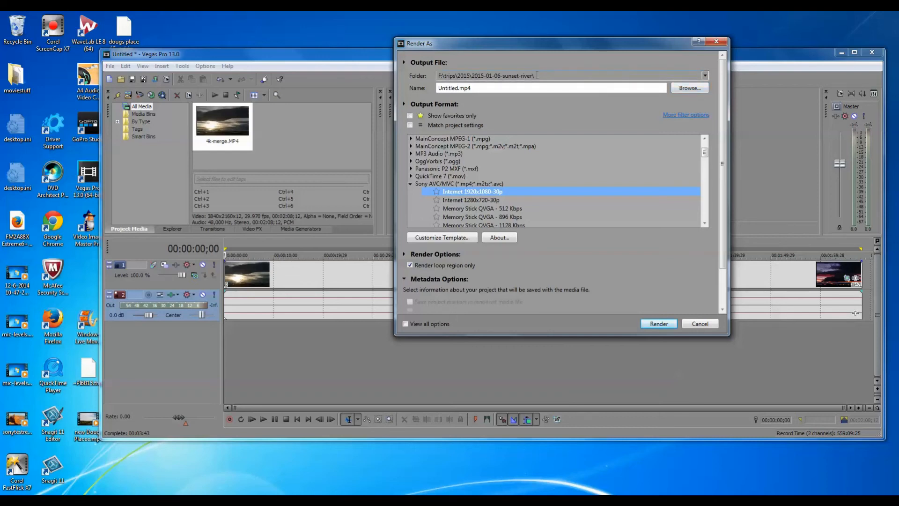
Step: Name the output file 1080p-pz.mp4 and start the render
{"action": "left_click", "coordinate": [458, 88]}
{"action": "left_click", "coordinate": [456, 87]}
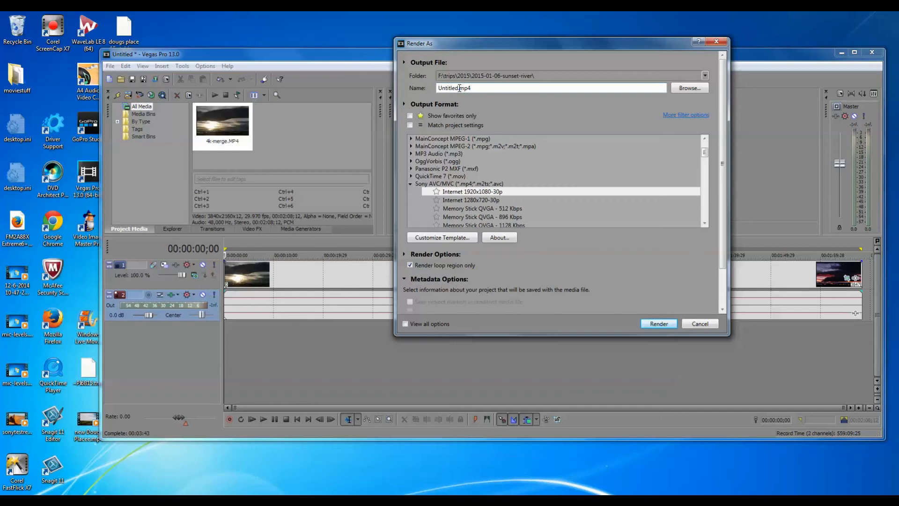
{"action": "key", "text": "BackSpace"}
{"action": "key", "text": "BackSpace"}
{"action": "key", "text": "BackSpace"}
{"action": "key", "text": "BackSpace"}
{"action": "key", "text": "BackSpace"}
{"action": "key", "text": "BackSpace"}
{"action": "key", "text": "BackSpace"}
{"action": "key", "text": "BackSpace"}
{"action": "type", "text": "1080p-pz-"}
{"action": "key", "text": "BackSpace"}
{"action": "left_click", "coordinate": [657, 323]}
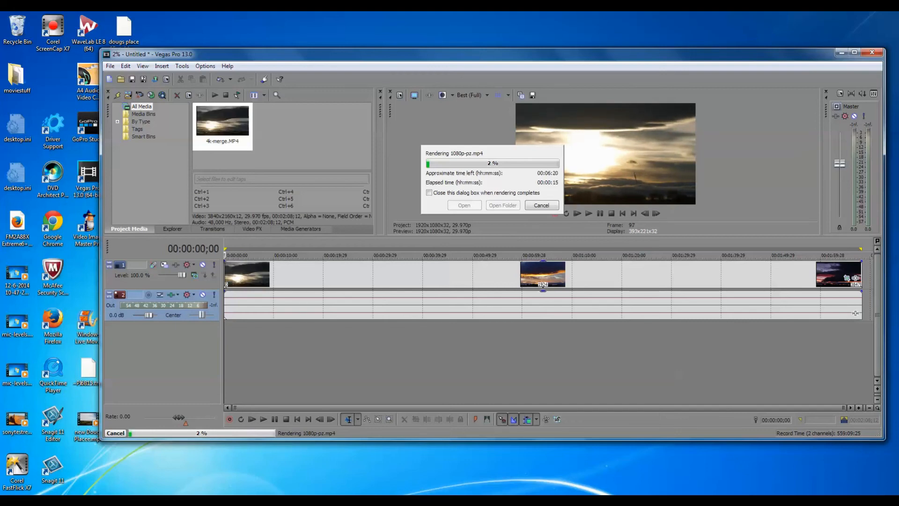
Step: Import the rendered 1080p-pz.mp4 from the 2015-01-06-sunset-river folder into the project media
{"action": "left_click", "coordinate": [818, 502]}
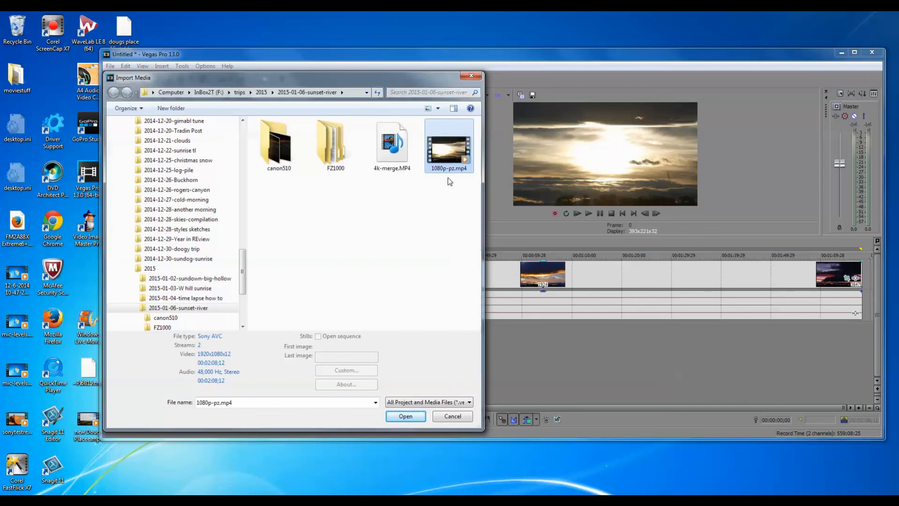
{"action": "double_click", "coordinate": [450, 153]}
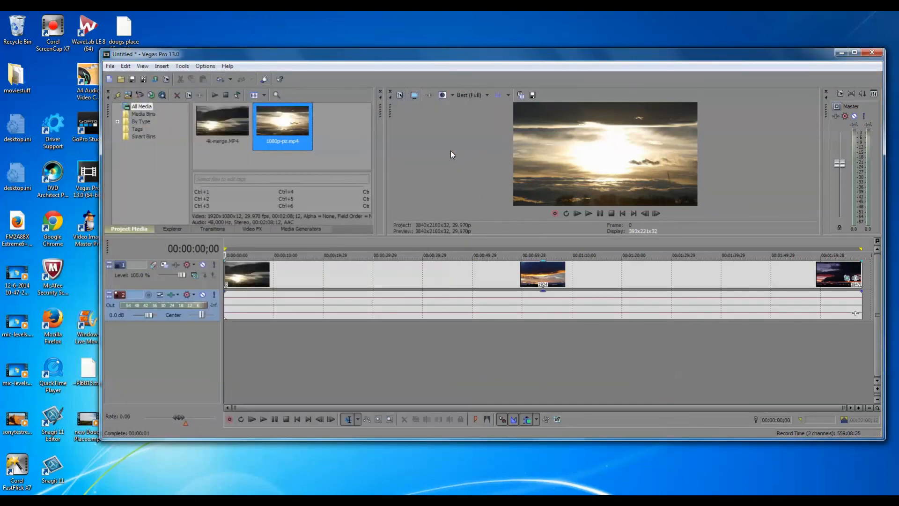
{"action": "right_click", "coordinate": [274, 117]}
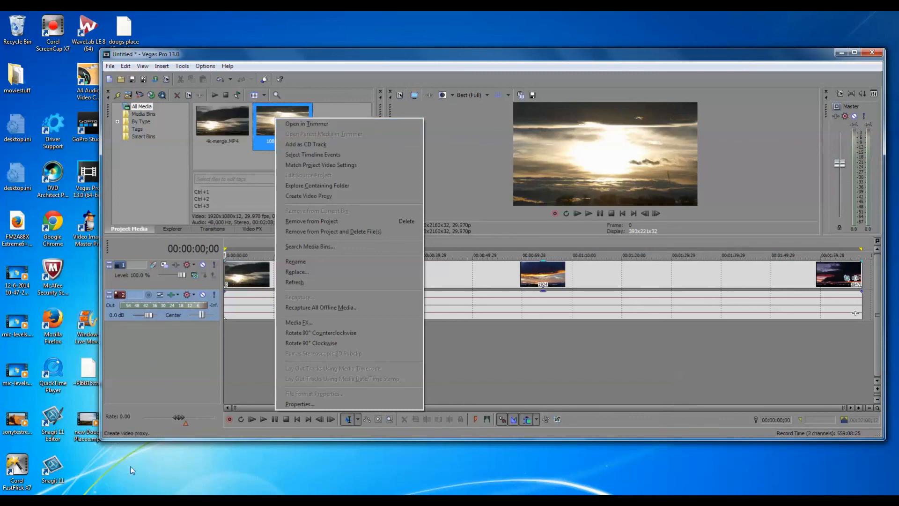
Step: Switch to the open Windows Explorer window for the sunset-river trip and show the contents of the 2015-01-06-sunset-river folder
{"action": "left_click", "coordinate": [85, 499]}
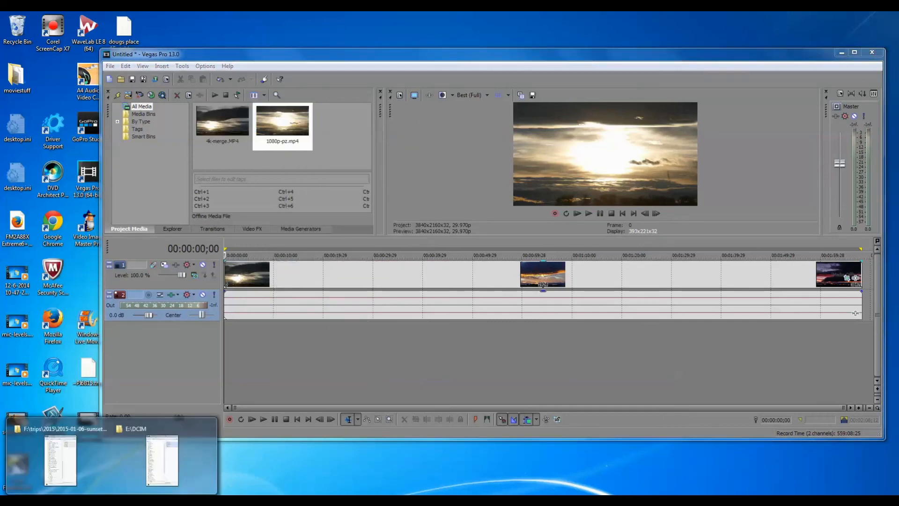
{"action": "mouse_move", "coordinate": [70, 462]}
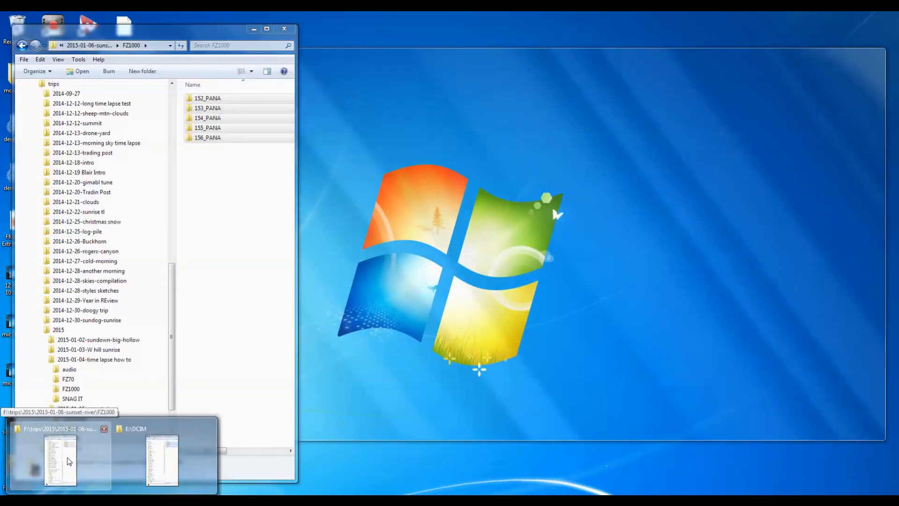
{"action": "left_click", "coordinate": [70, 462]}
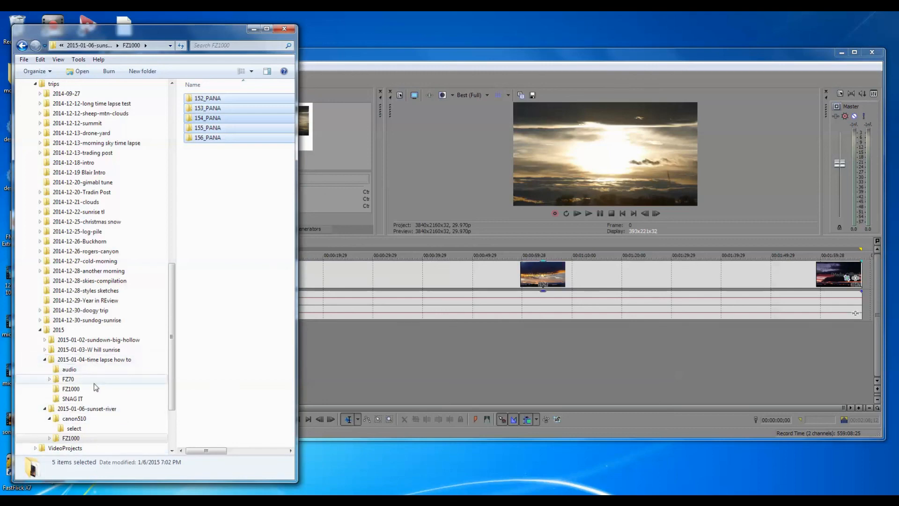
{"action": "left_click", "coordinate": [114, 410]}
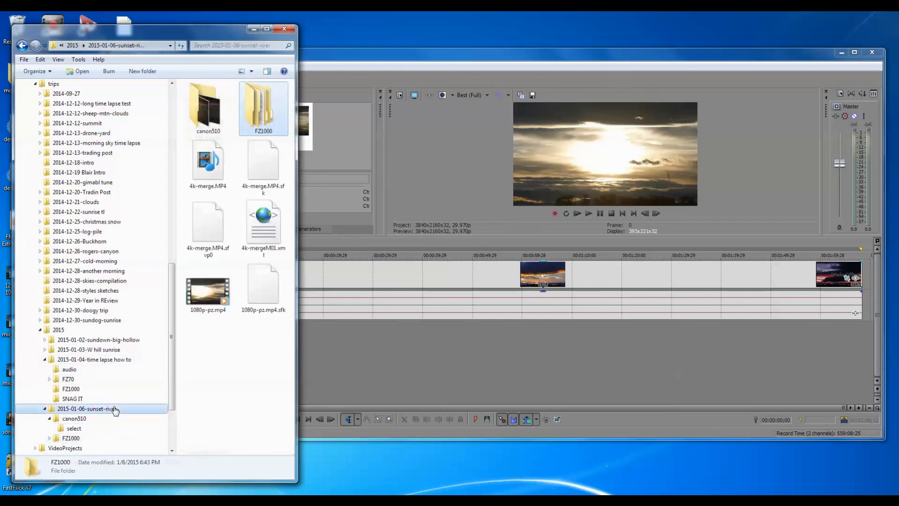
Step: Play 1080p-pz.mp4 in Windows Media Player at full screen to review the rendered time-lapse
{"action": "left_click", "coordinate": [209, 289]}
{"action": "double_click", "coordinate": [209, 289]}
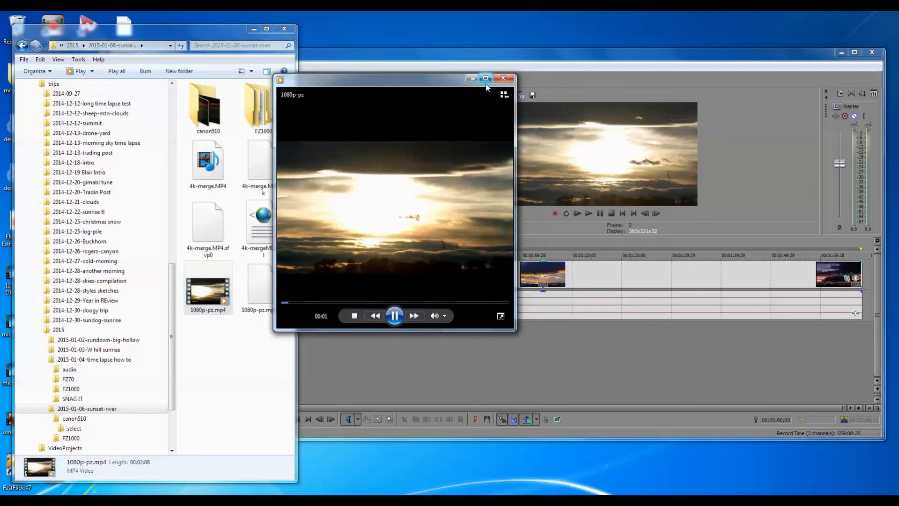
{"action": "right_click", "coordinate": [487, 100]}
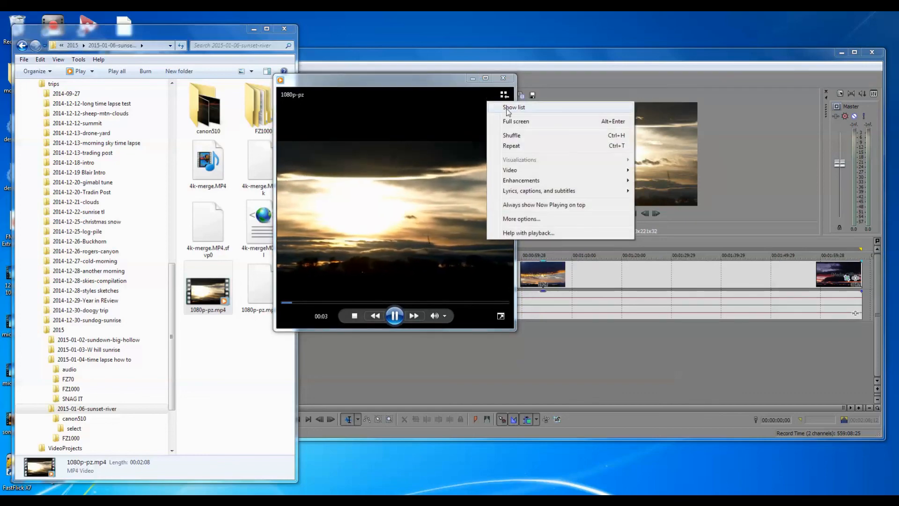
{"action": "left_click", "coordinate": [513, 122]}
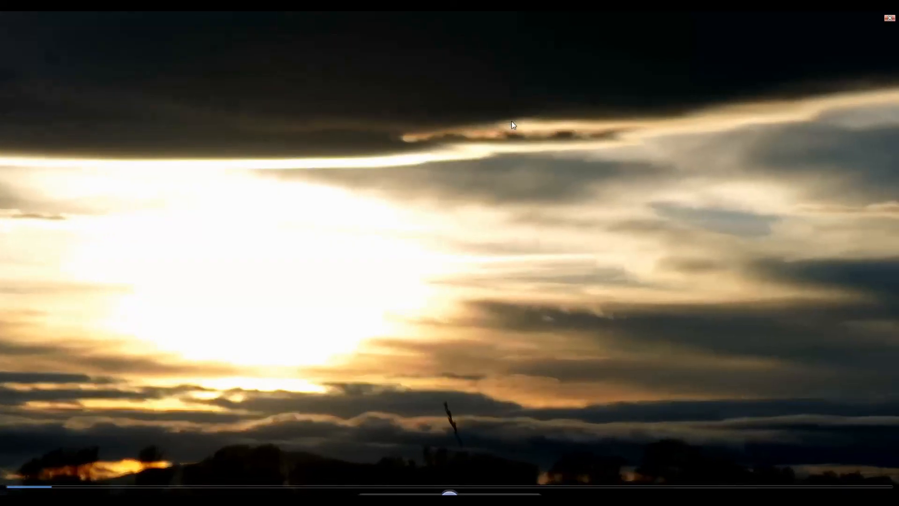